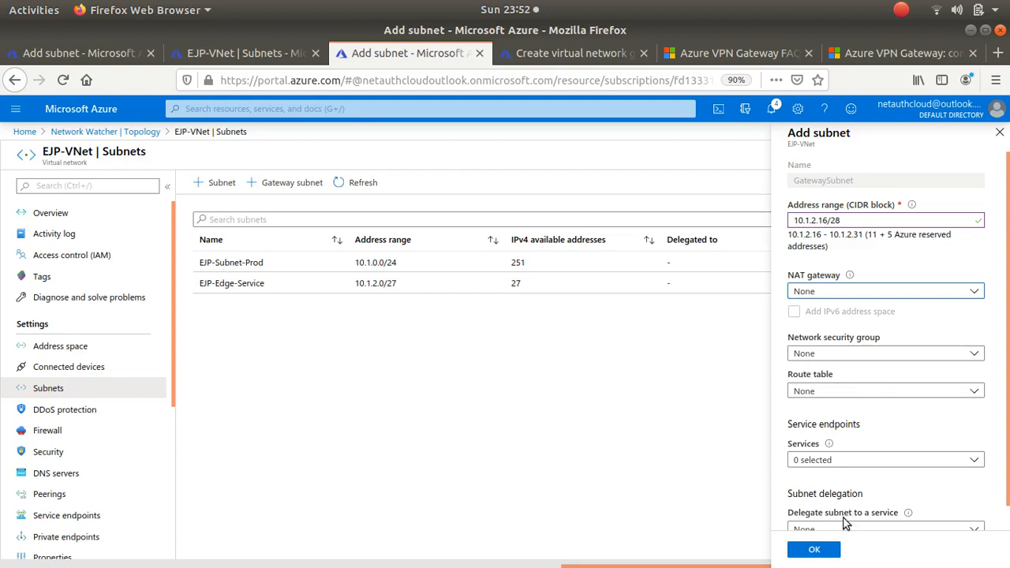
# Step: Try to add the gateway subnet with address range 10.1.2.16/28 to EJP-VNet
pyautogui.click(818, 555)
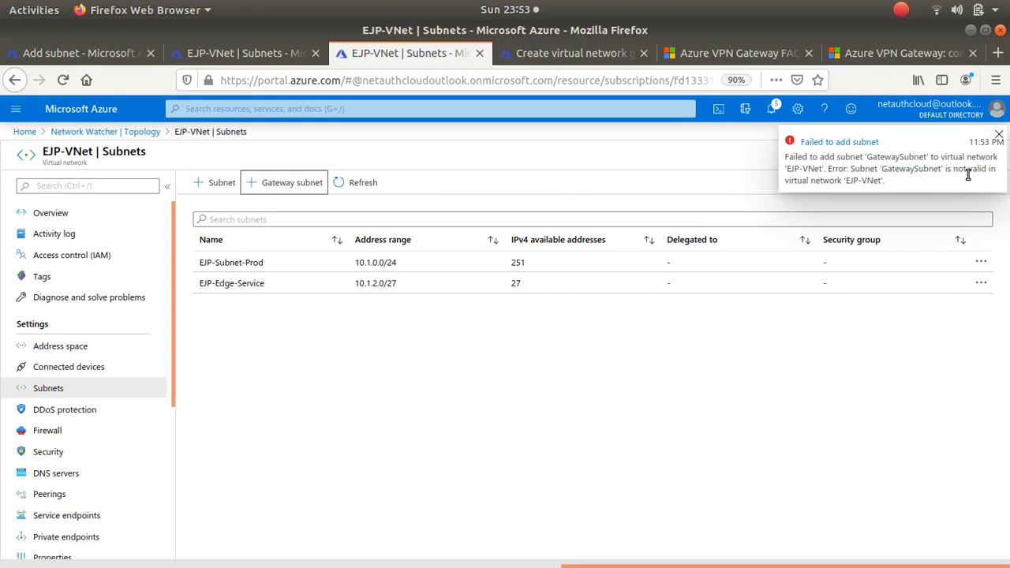
pyautogui.click(541, 365)
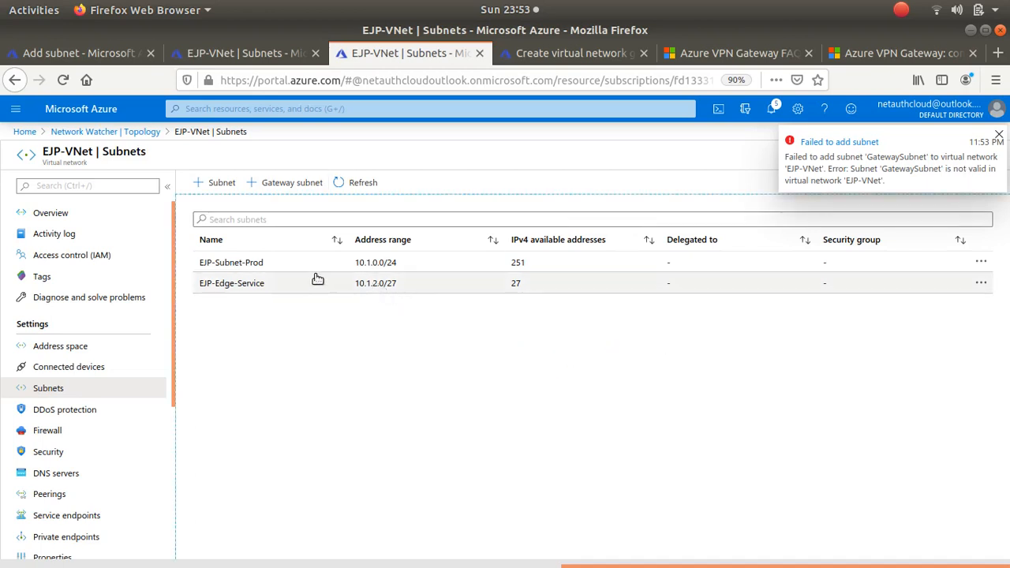
# Step: Start another gateway subnet in EJP-VNet and enter the address range 10.1.2.17/28
pyautogui.click(296, 187)
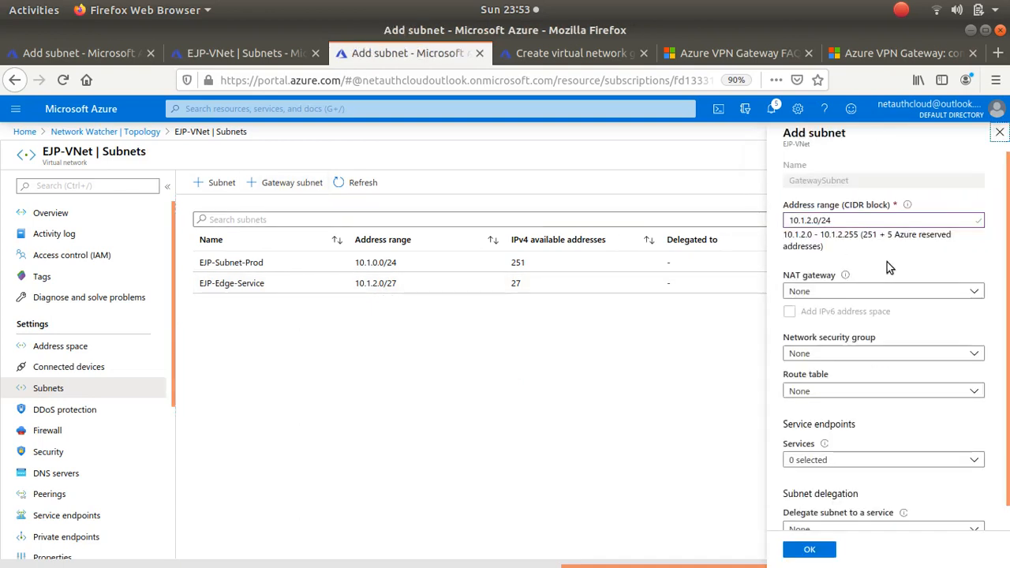
pyautogui.click(819, 220)
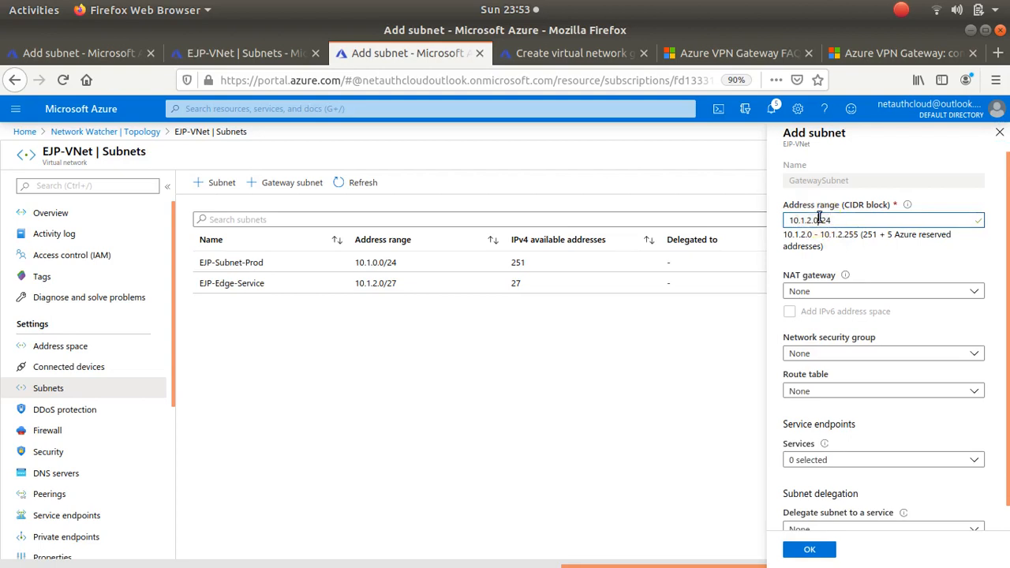
pyautogui.press('BackSpace')
pyautogui.write('17')
pyautogui.click(848, 226)
pyautogui.press('BackSpace')
pyautogui.write('8')
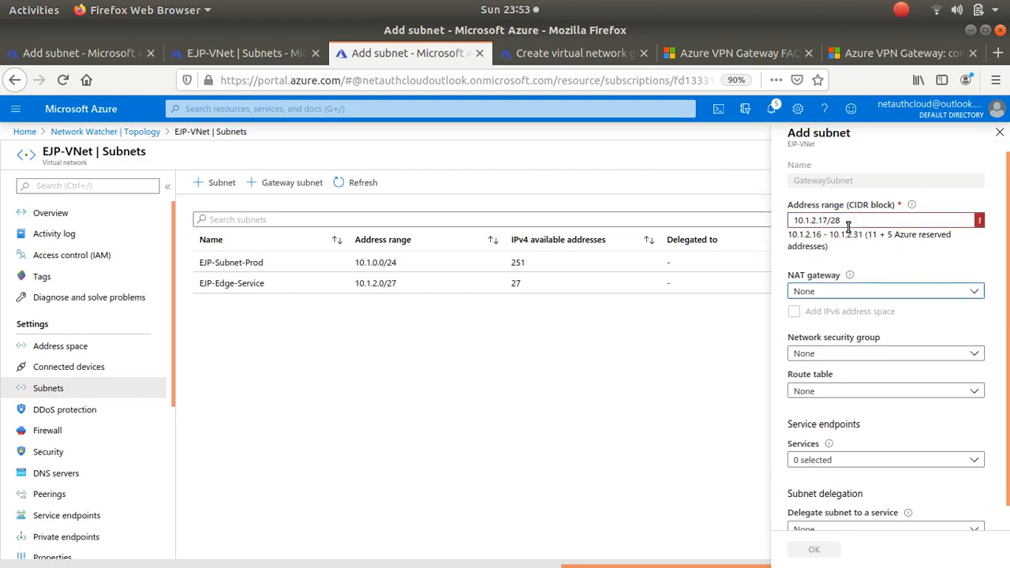
# Step: Correct the gateway subnet's address range to 10.1.2.16/28 and try to add it to EJP-VNet again
pyautogui.click(826, 222)
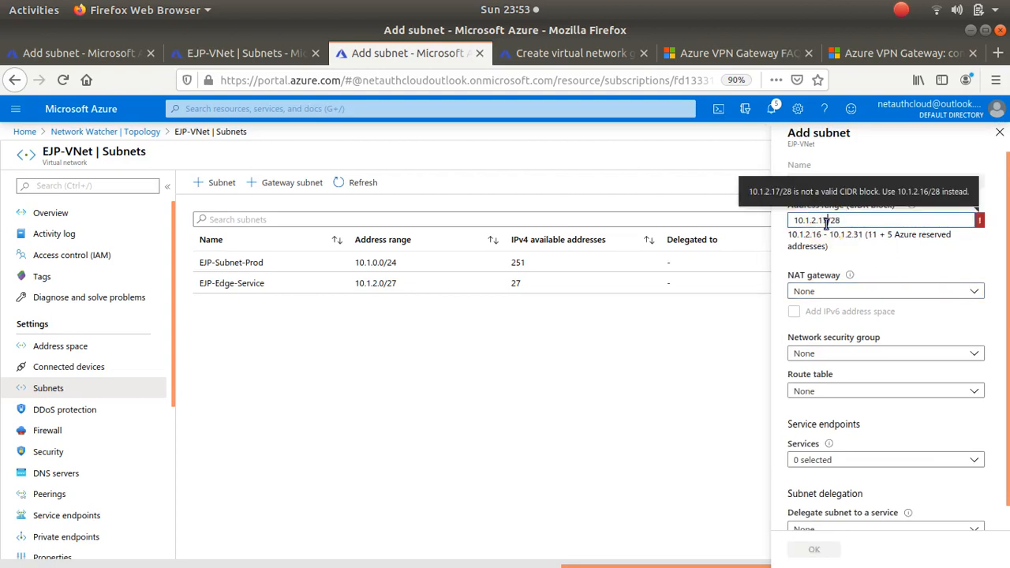
pyautogui.press('BackSpace')
pyautogui.write('6')
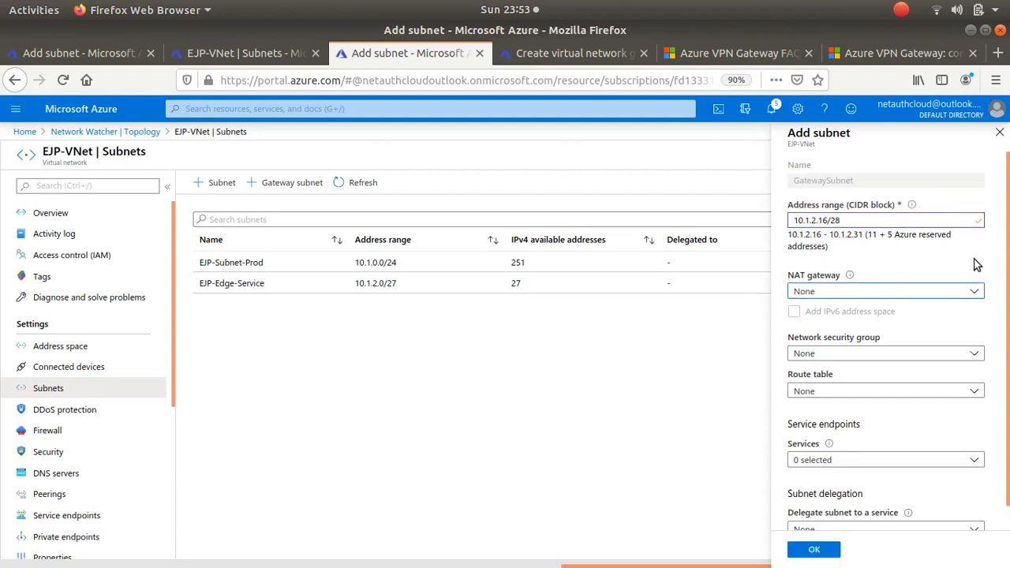
pyautogui.scroll(-1, 939, 434)
pyautogui.scroll(1, 937, 437)
pyautogui.click(813, 546)
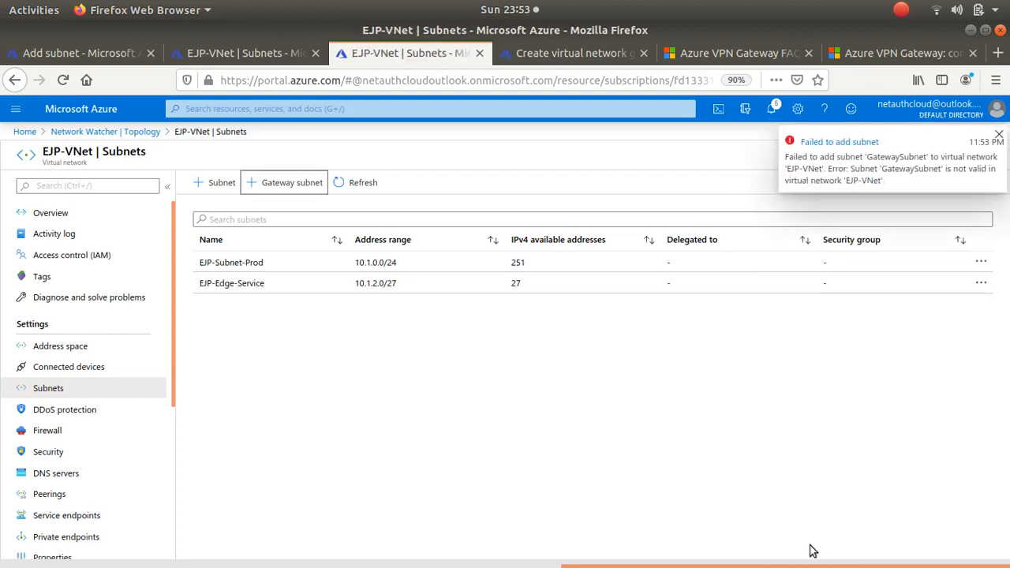
pyautogui.click(757, 392)
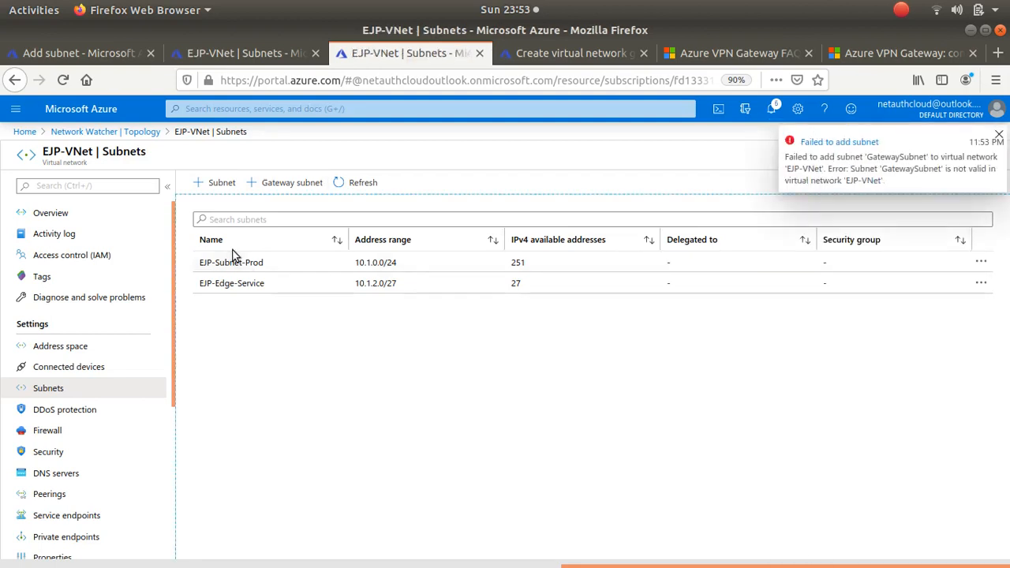
# Step: Go back to the Network Watcher topology, reload it and display the topology of EUS-ResourceGroup
pyautogui.click(201, 53)
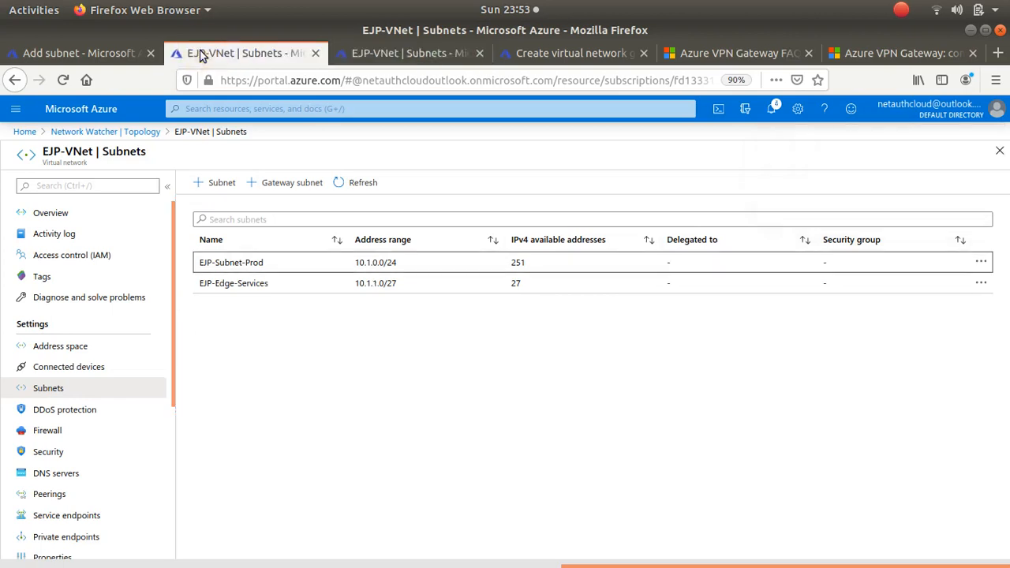
pyautogui.click(100, 133)
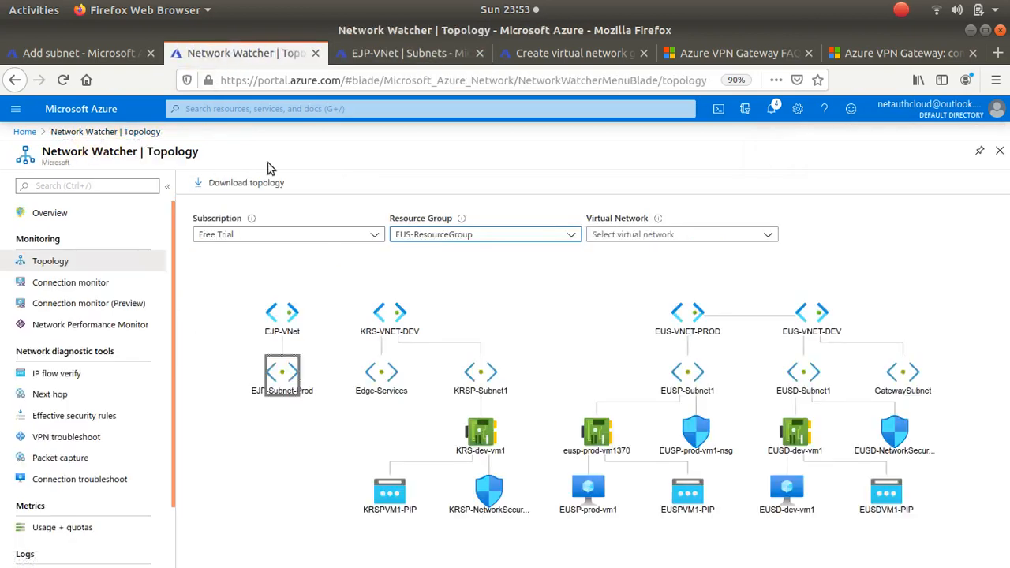
pyautogui.click(62, 80)
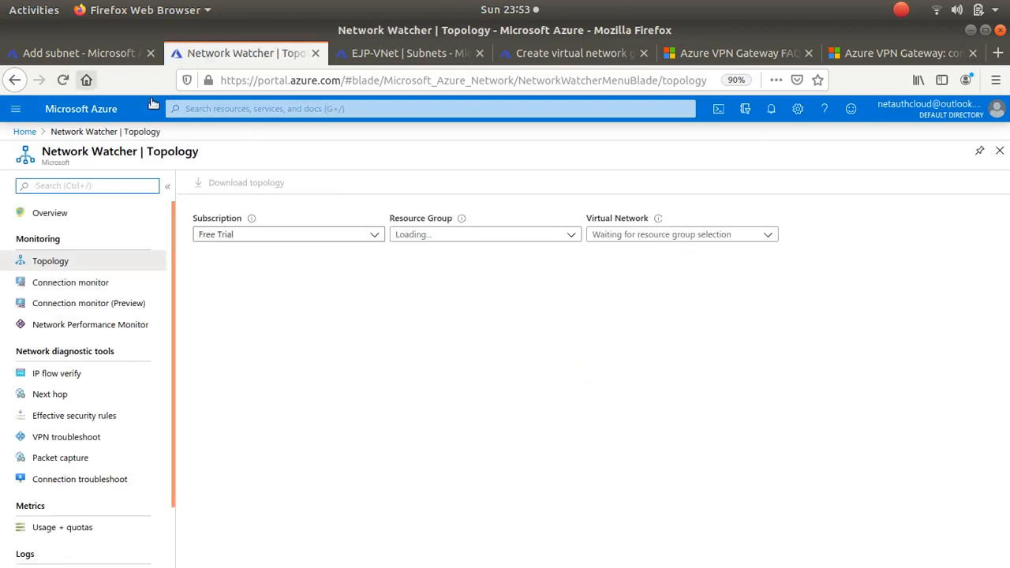
pyautogui.click(571, 235)
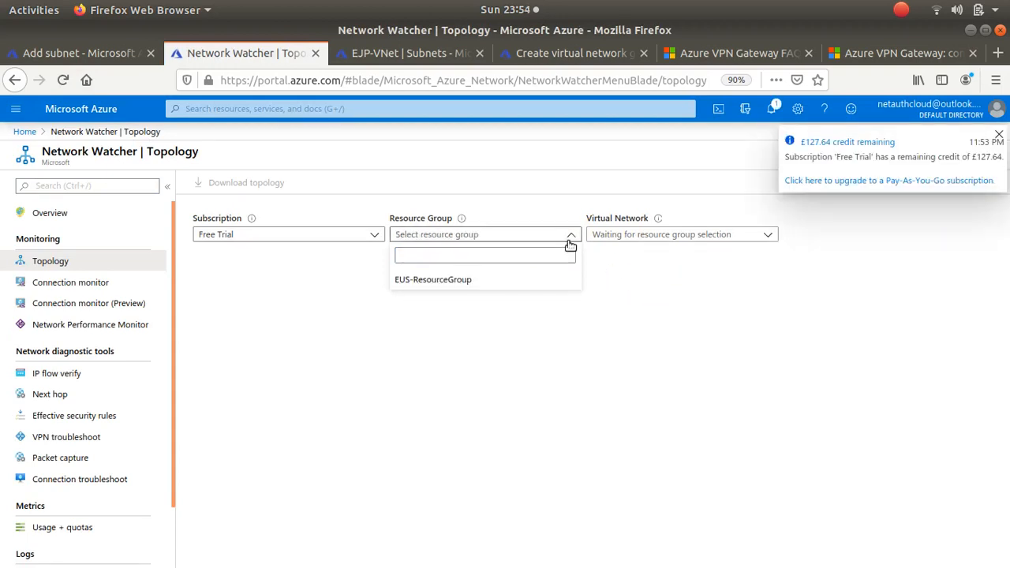
pyautogui.click(456, 281)
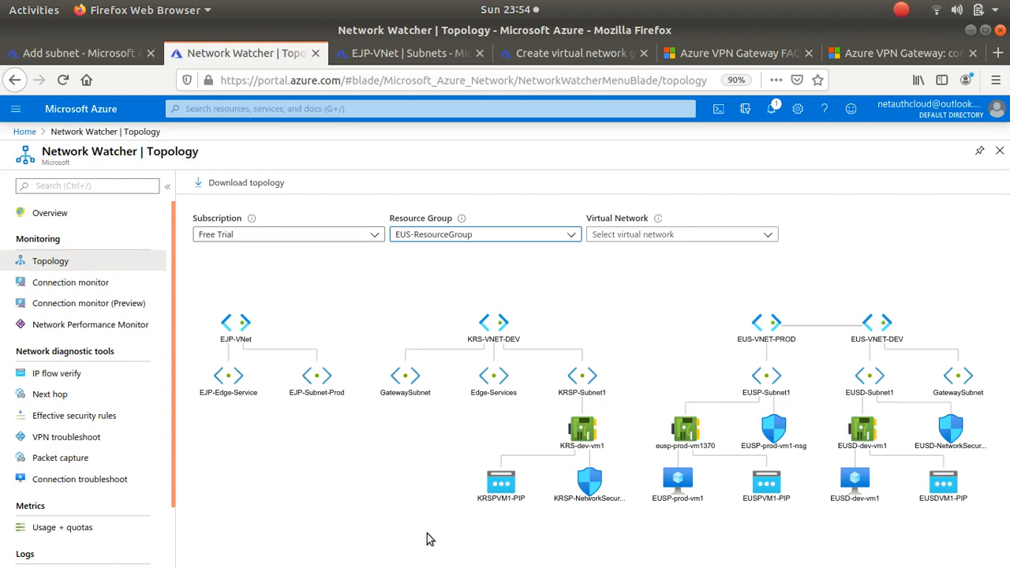
# Step: Open the EJP-VNet virtual network from the topology and show its address space settings
pyautogui.click(229, 323)
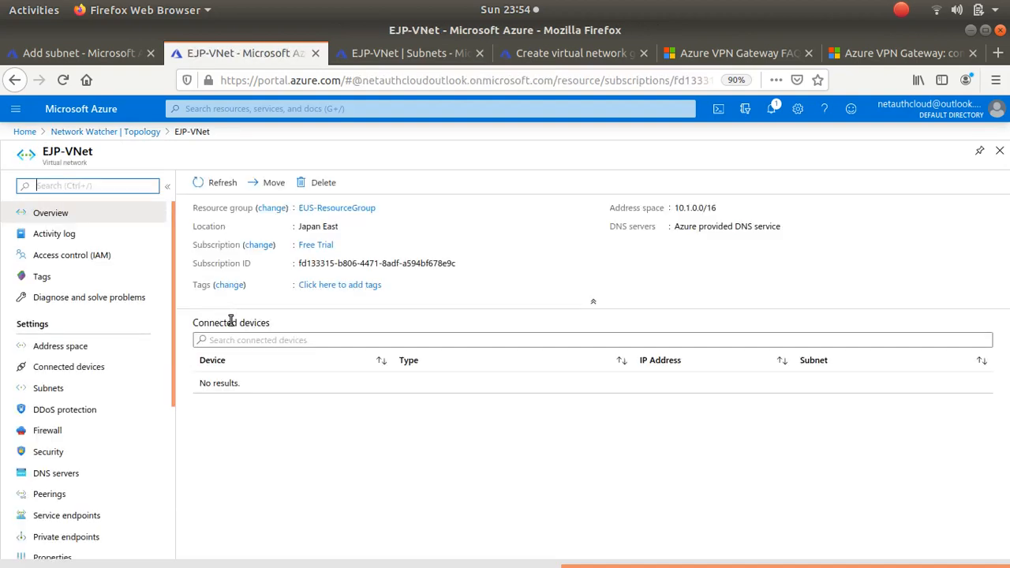
pyautogui.click(46, 395)
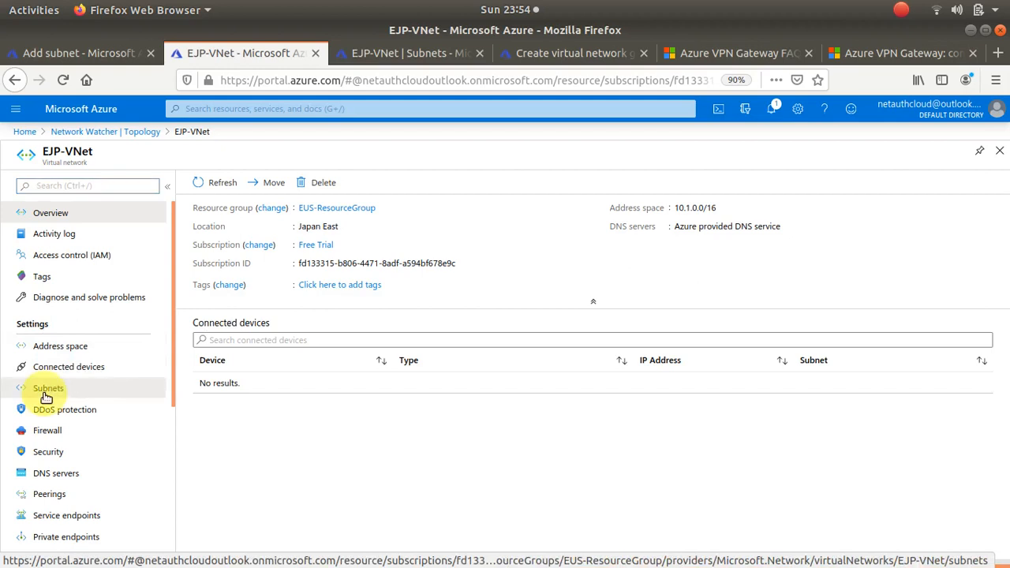
pyautogui.click(51, 349)
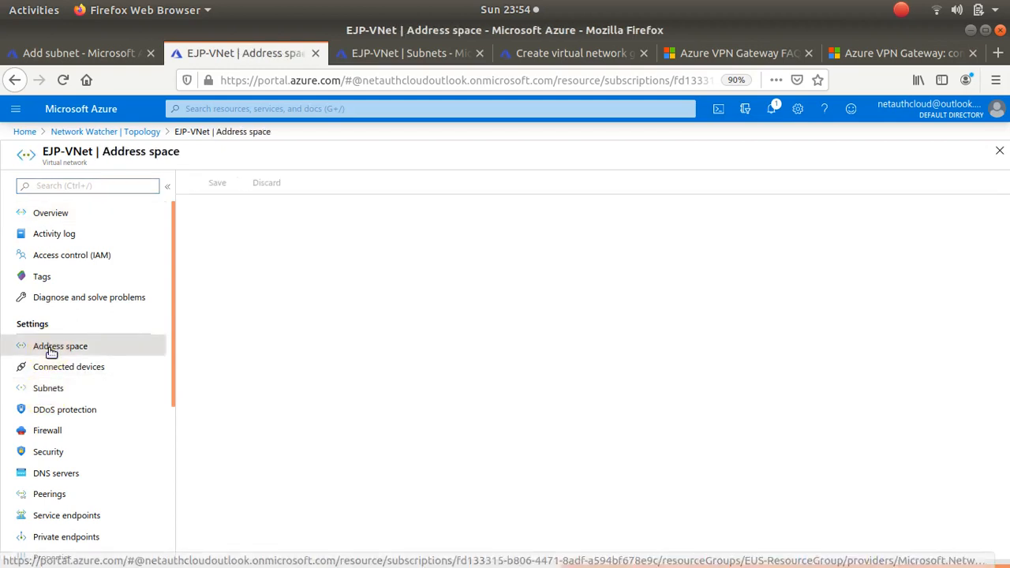
pyautogui.click(58, 396)
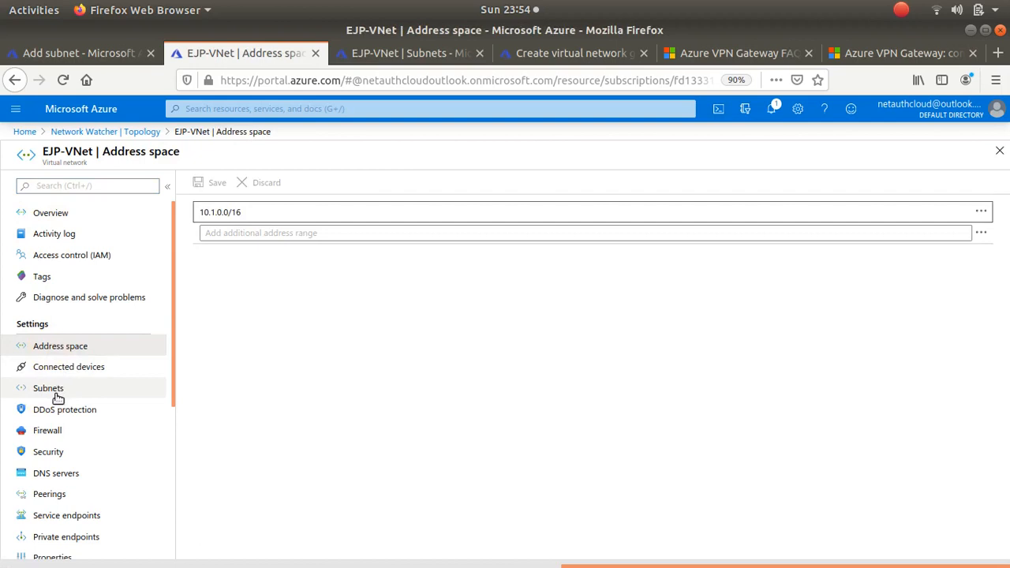
# Step: Add the address range 10.2.0.0/27 to EJP-VNet's address space and save the change
pyautogui.click(264, 233)
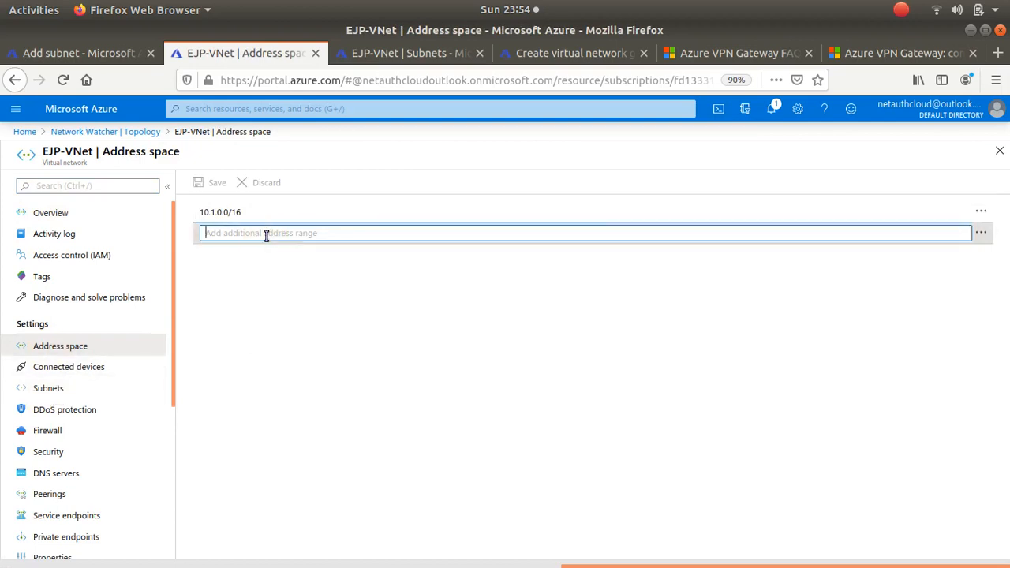
pyautogui.write('10.1')
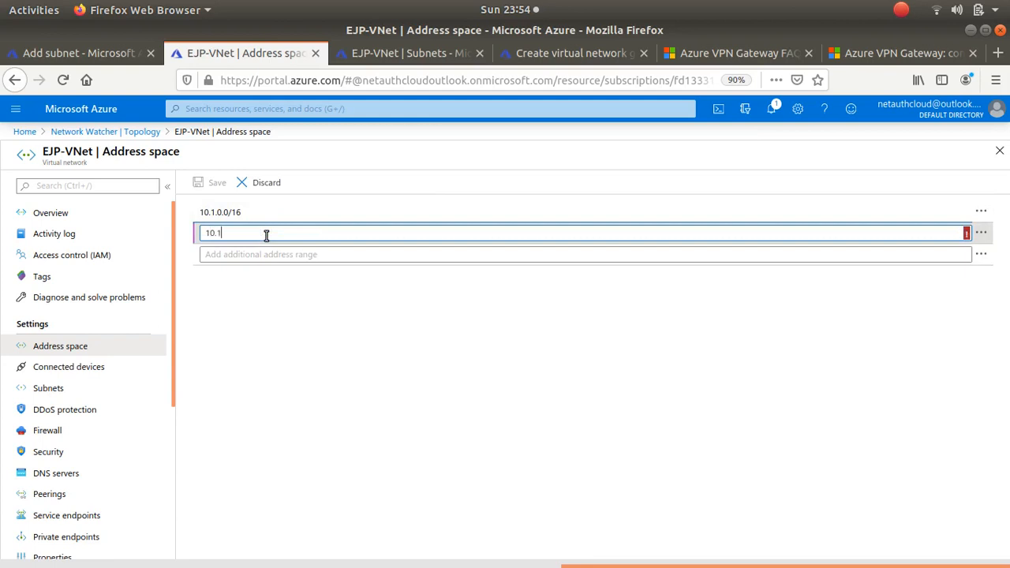
pyautogui.write('.1.0')
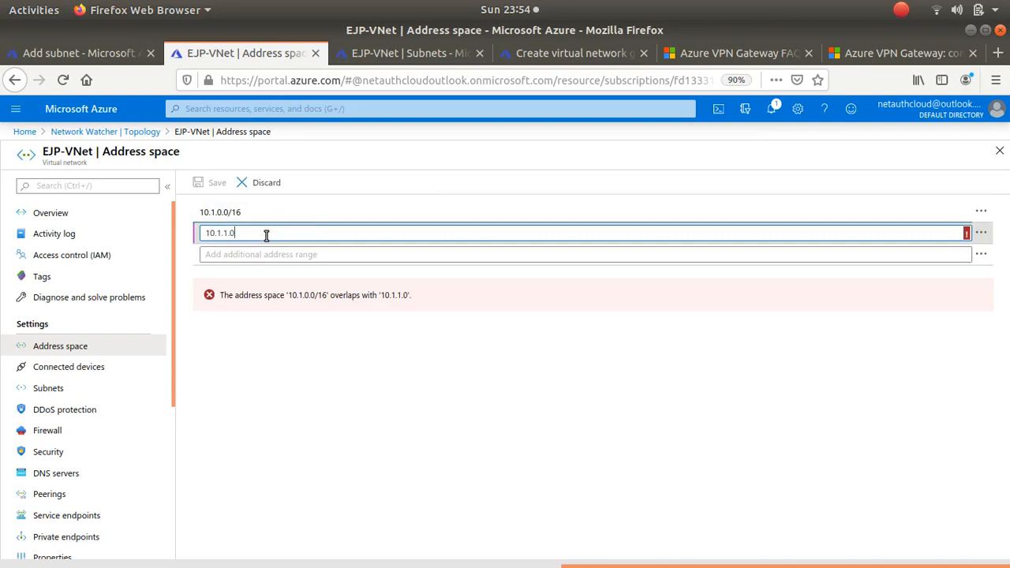
pyautogui.press('BackSpace')
pyautogui.press('BackSpace')
pyautogui.press('BackSpace')
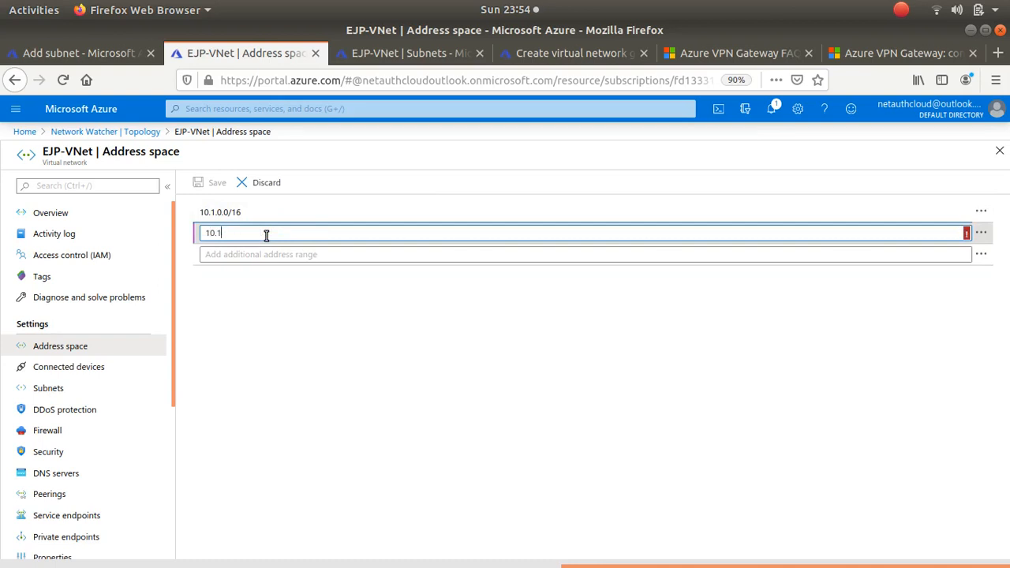
pyautogui.write('.0.0/27')
pyautogui.press('Tab')
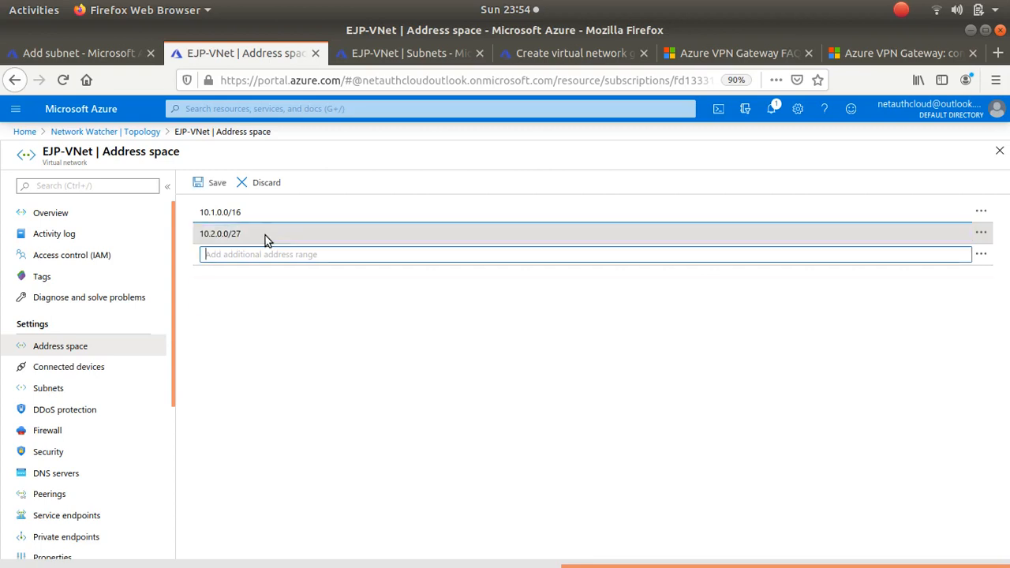
pyautogui.click(219, 182)
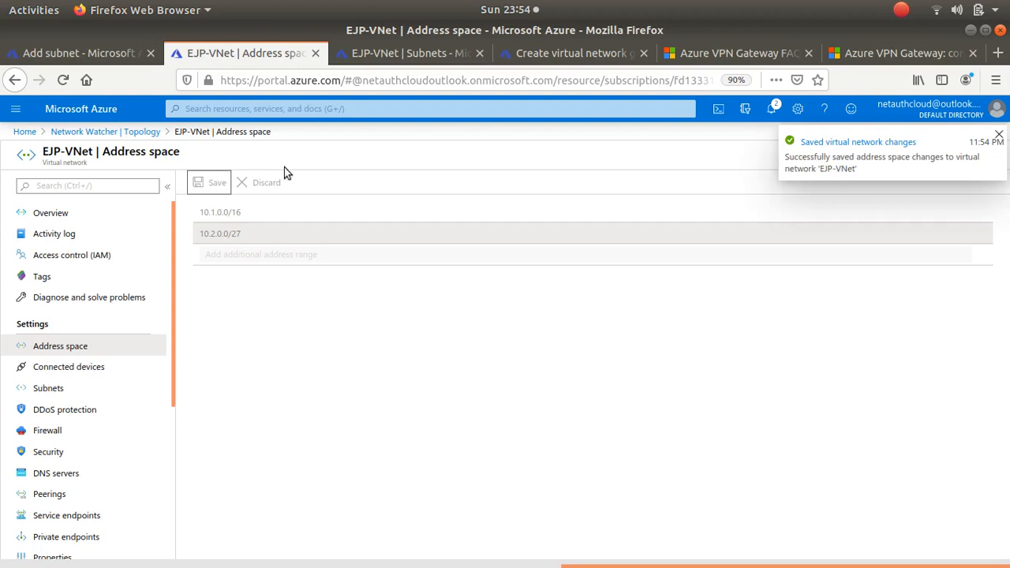
# Step: Check EJP-VNet's subnets and address space, and add a gateway subnet with address range 10.2.0.16/28
pyautogui.click(45, 385)
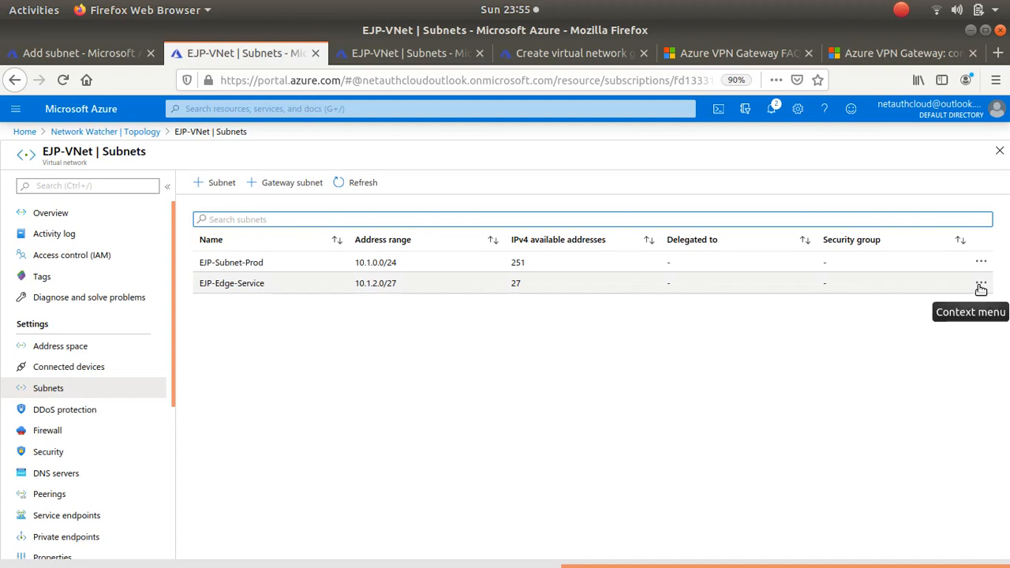
pyautogui.click(63, 347)
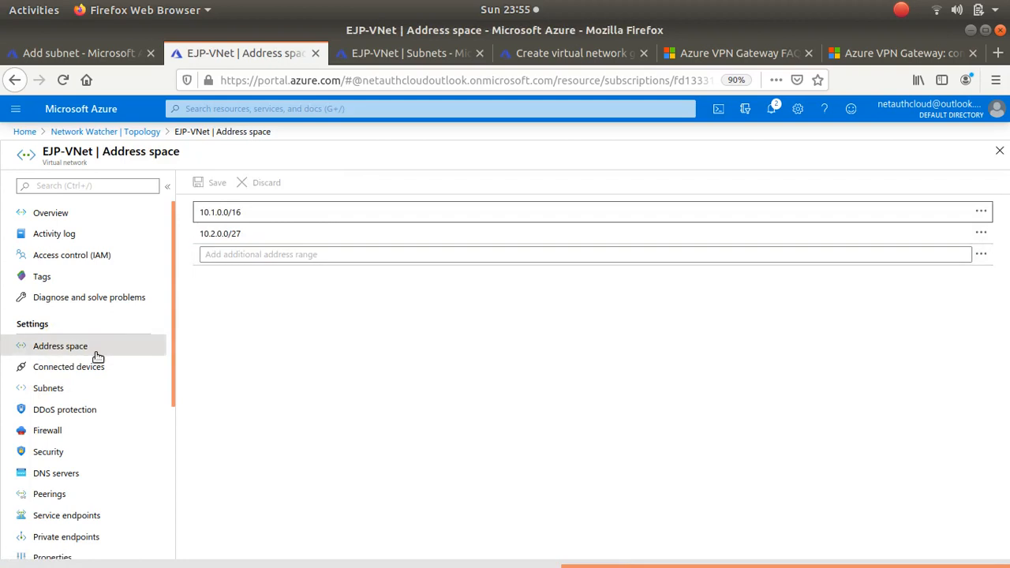
pyautogui.click(55, 386)
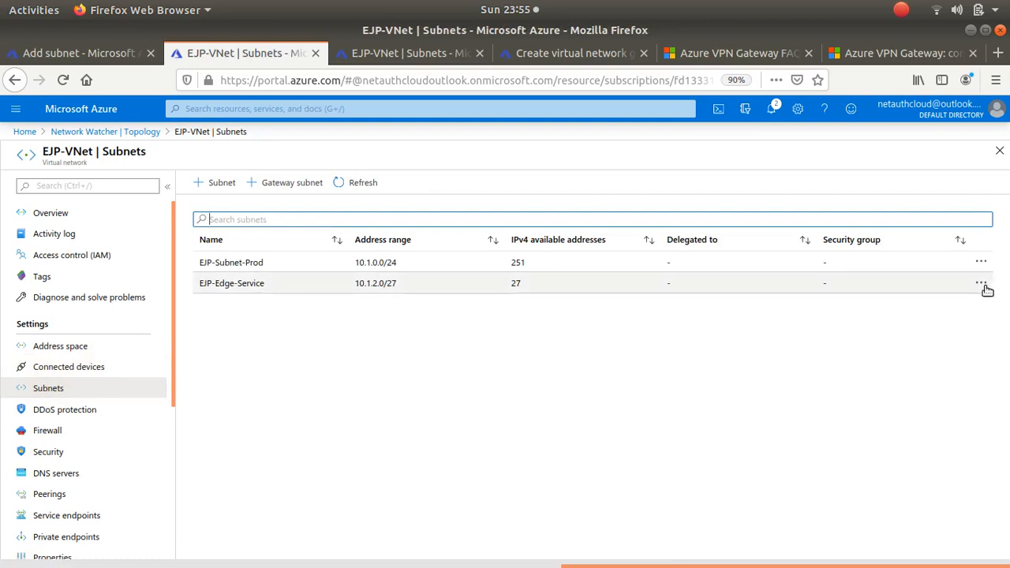
pyautogui.click(304, 182)
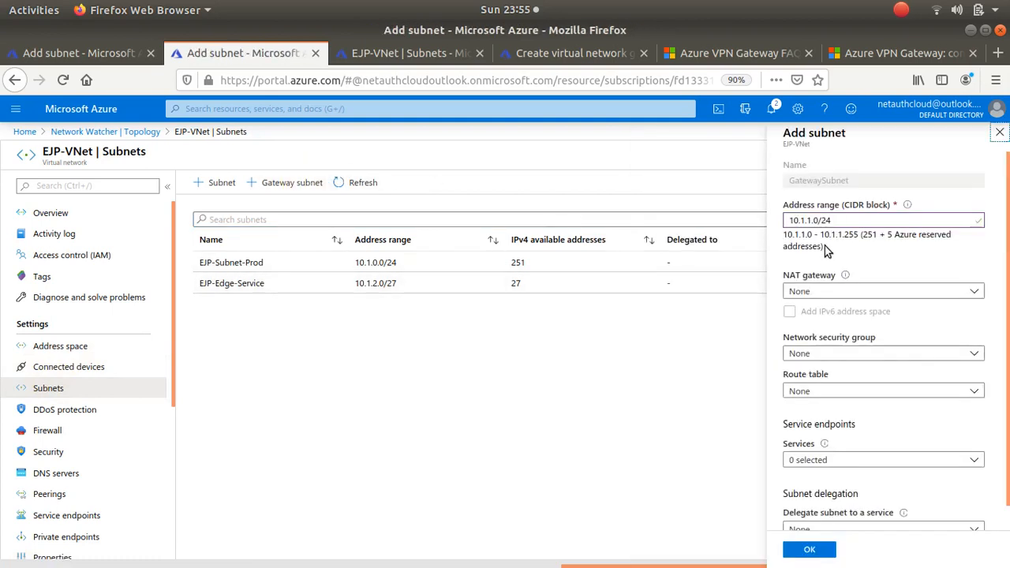
pyautogui.moveTo(832, 221); pyautogui.dragTo(720, 215)
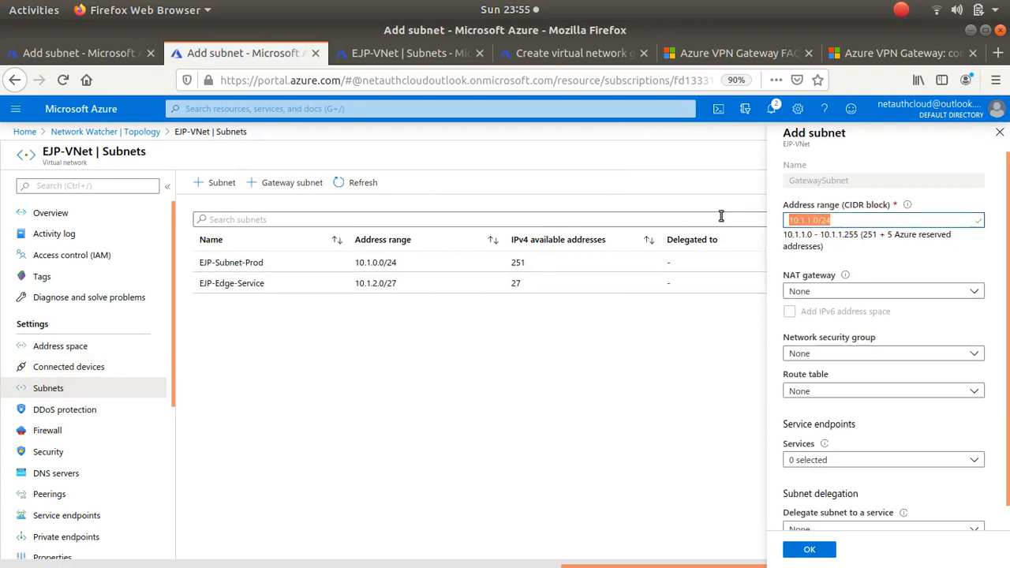
pyautogui.write('10.2.0.16')
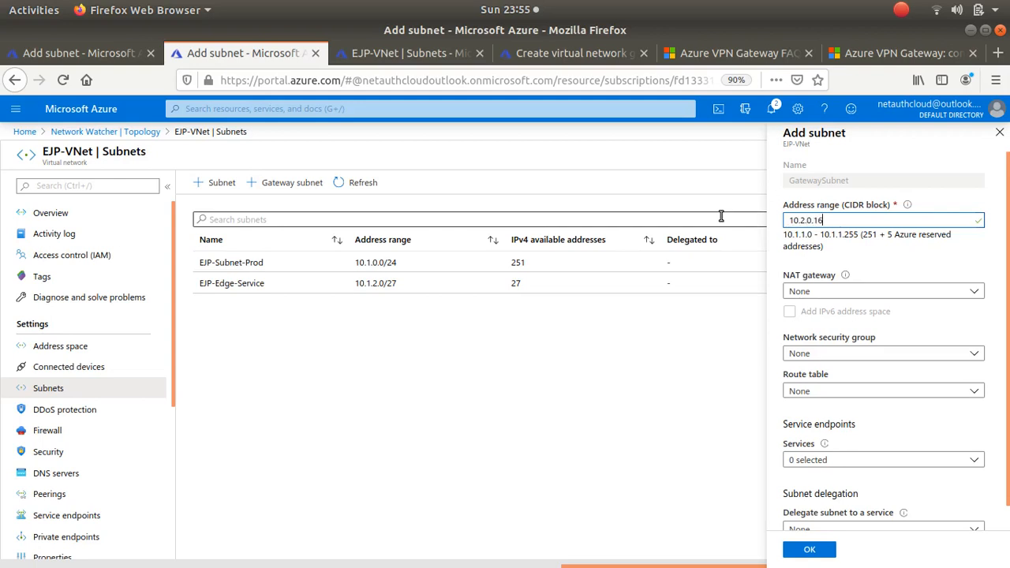
pyautogui.write('/28')
pyautogui.press('Tab')
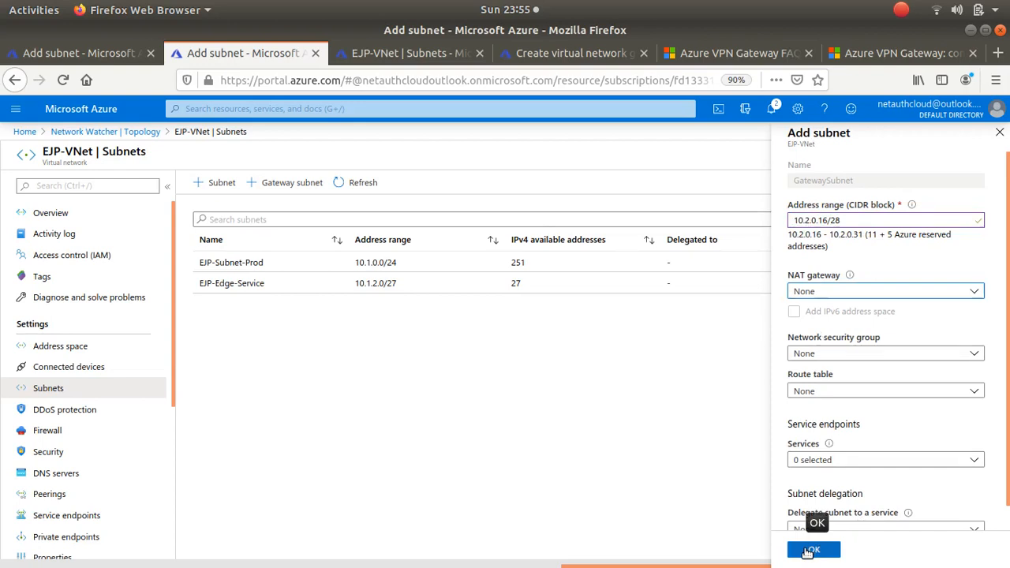
pyautogui.click(808, 550)
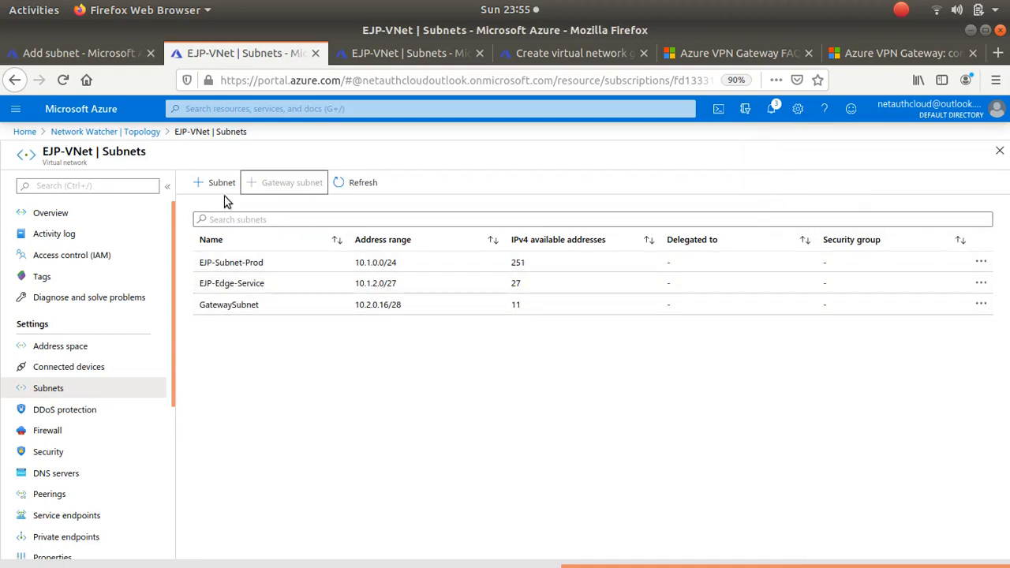
# Step: Review EJP-VNet's address space and subnets, and return to the already open KRS-VNET-DEV subnets page
pyautogui.click(51, 352)
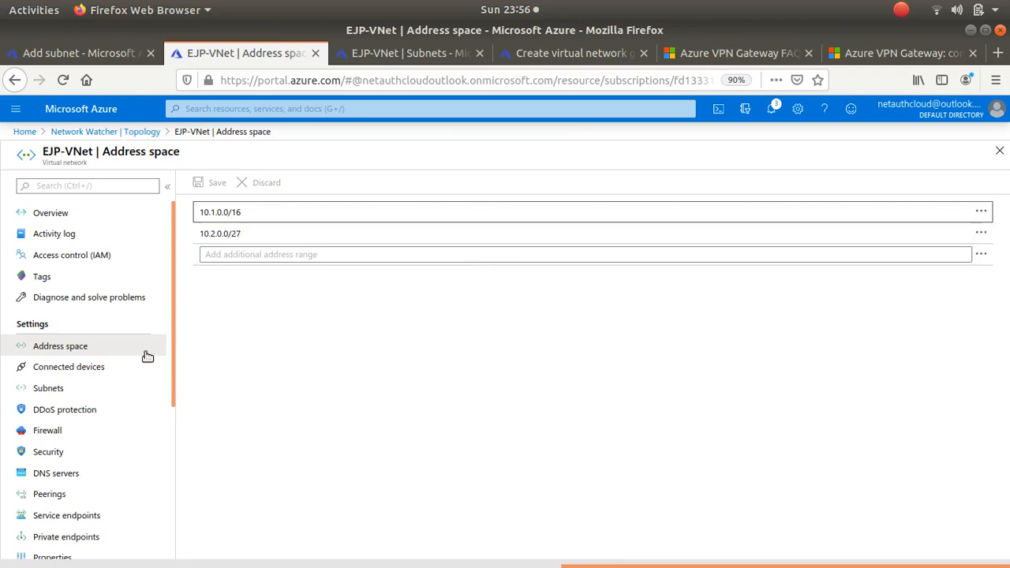
pyautogui.click(53, 391)
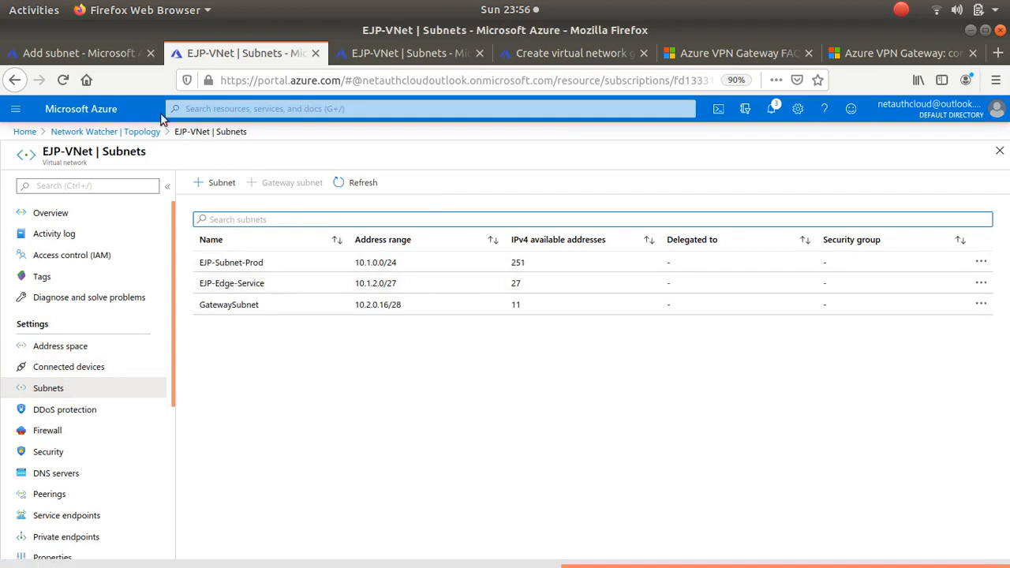
pyautogui.click(82, 57)
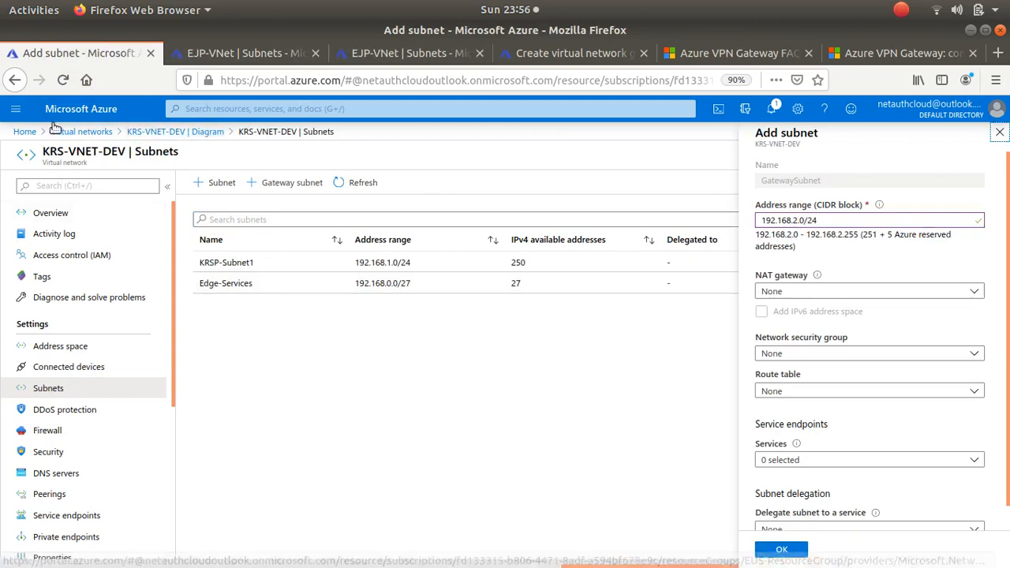
# Step: Display the Network Watcher topology for the EUS-ResourceGroup resource group
pyautogui.click(22, 136)
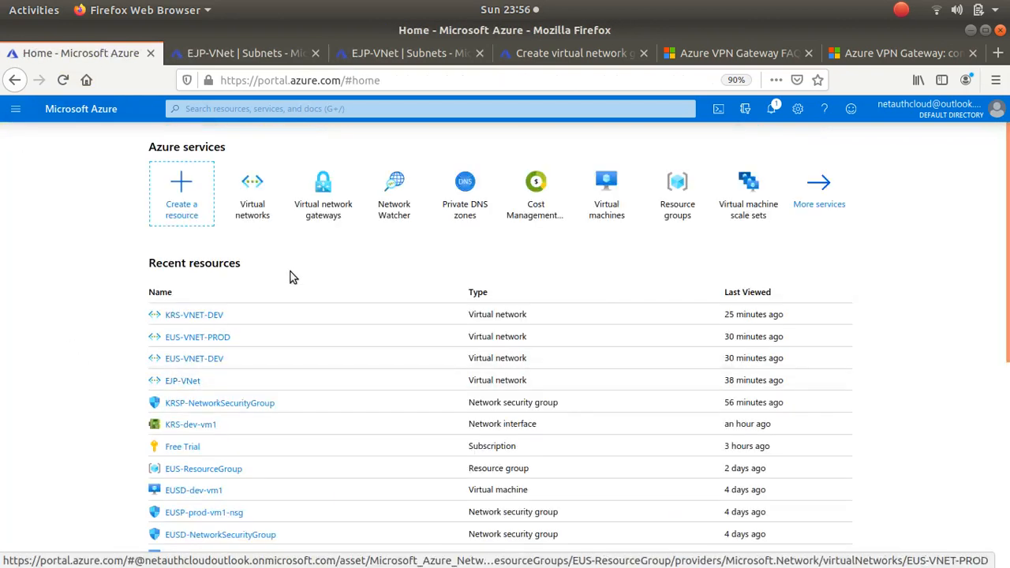
pyautogui.click(386, 192)
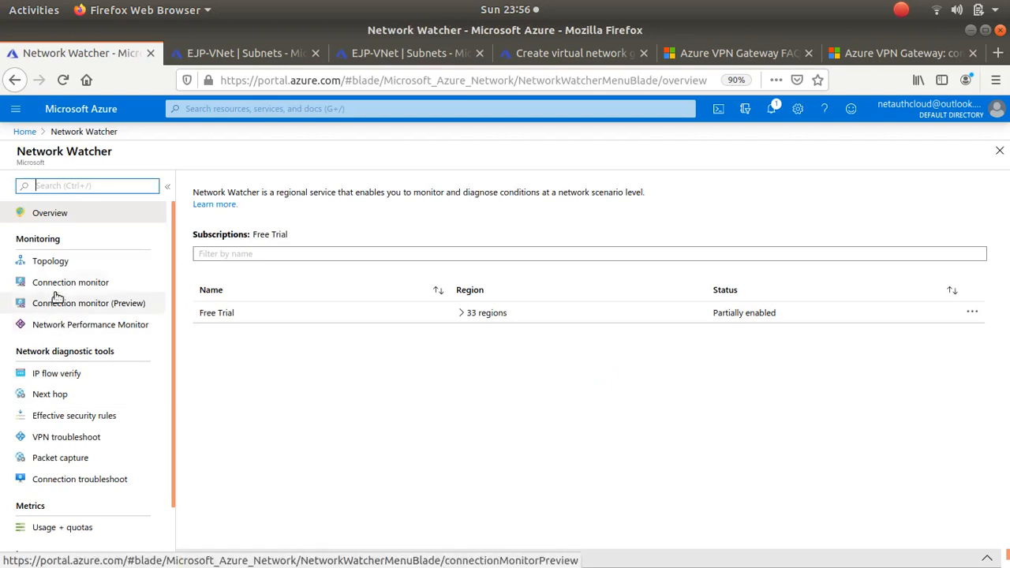
pyautogui.click(48, 264)
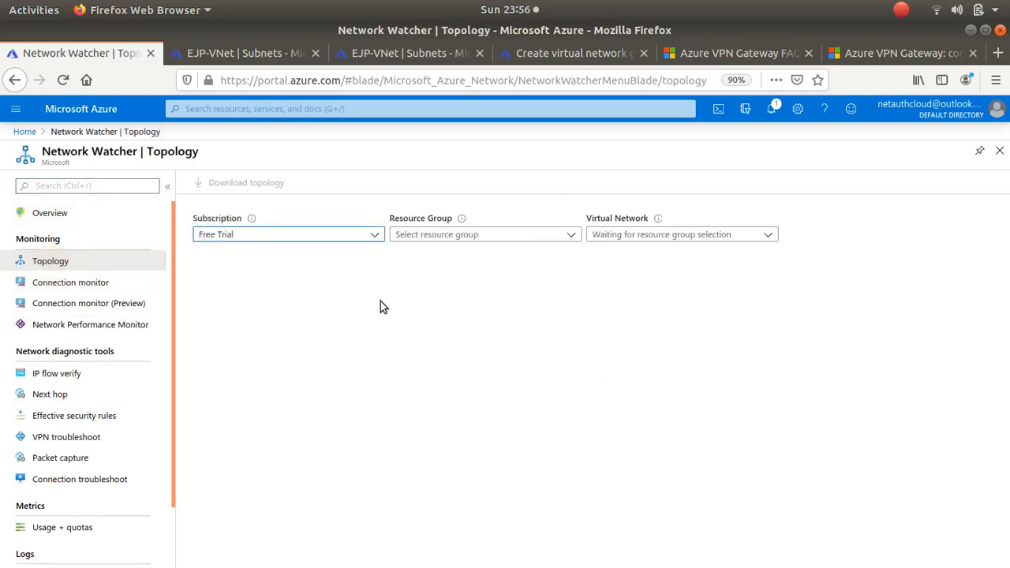
pyautogui.click(526, 235)
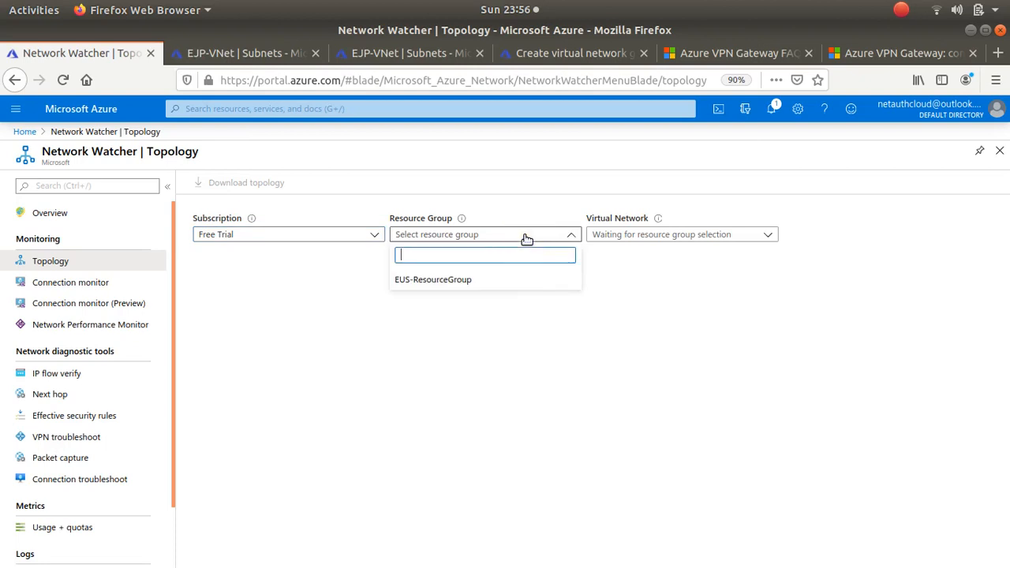
pyautogui.click(498, 281)
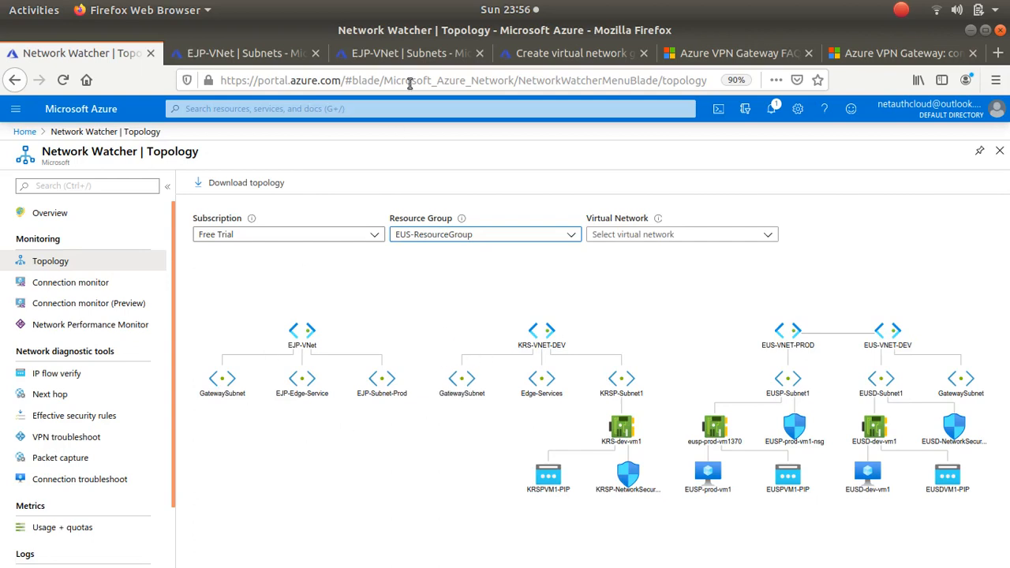
# Step: Start a new virtual network gateway from the virtual network gateways list and name it KRS-VNG
pyautogui.click(527, 52)
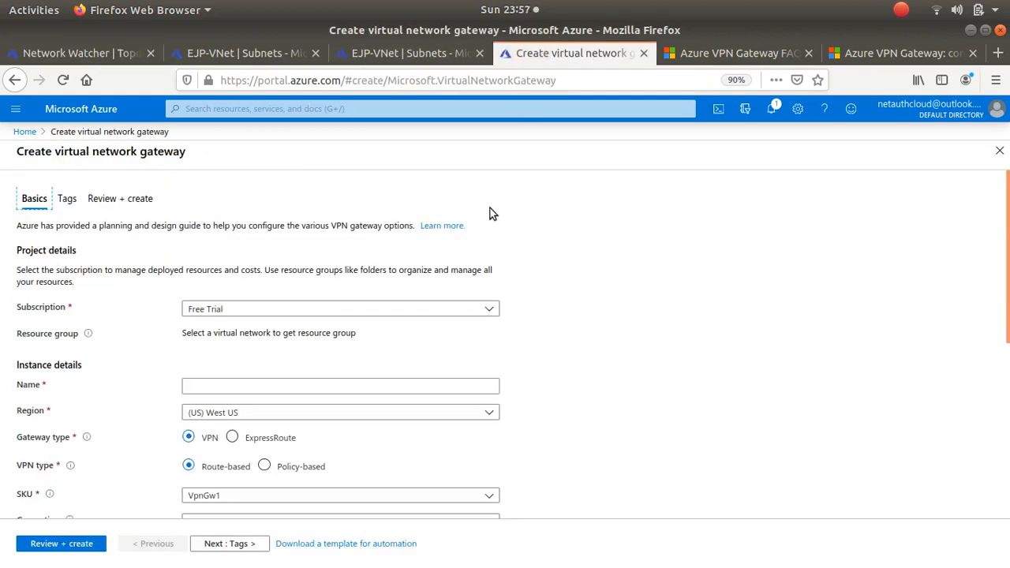
pyautogui.click(78, 135)
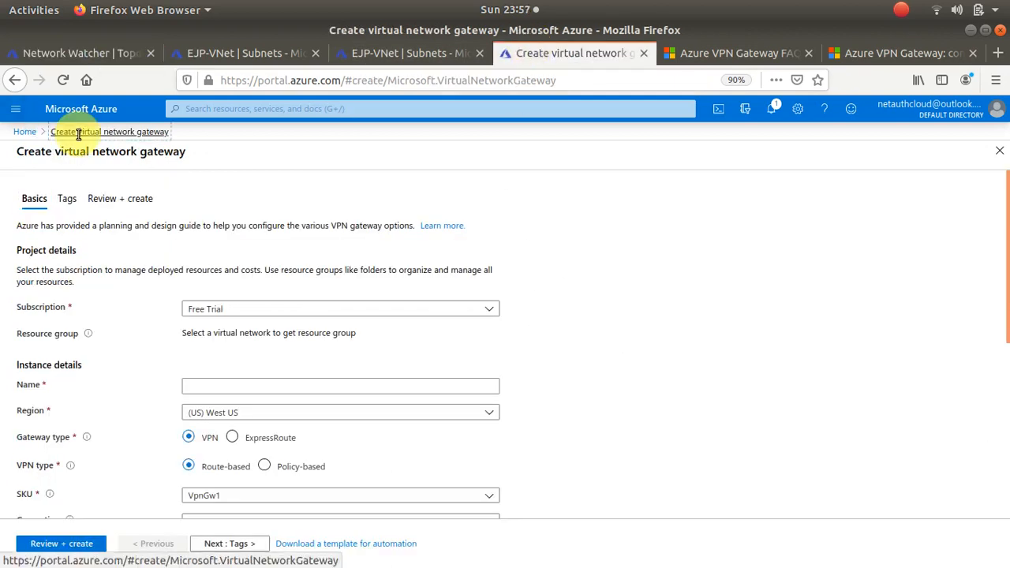
pyautogui.click(17, 134)
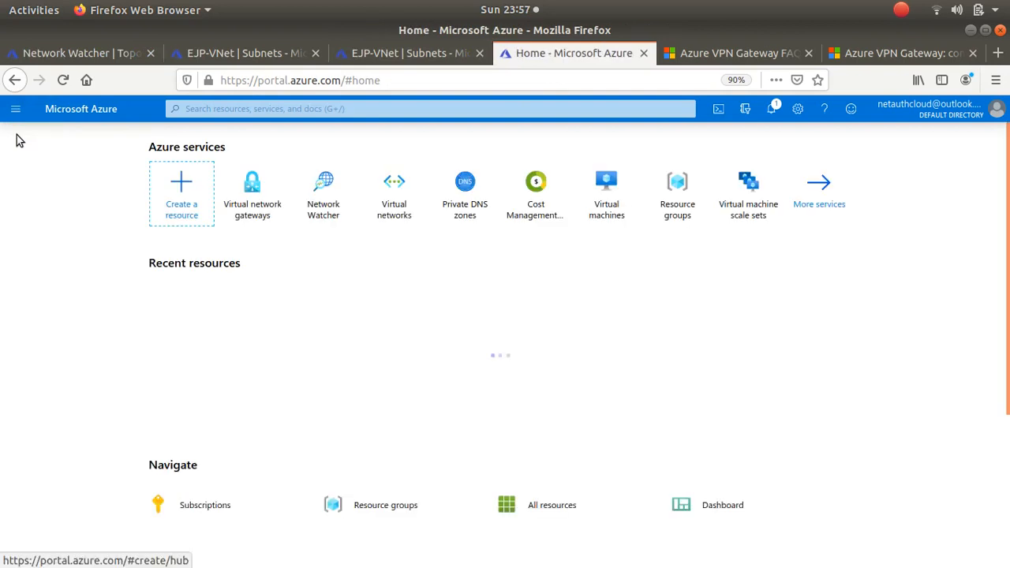
pyautogui.click(261, 189)
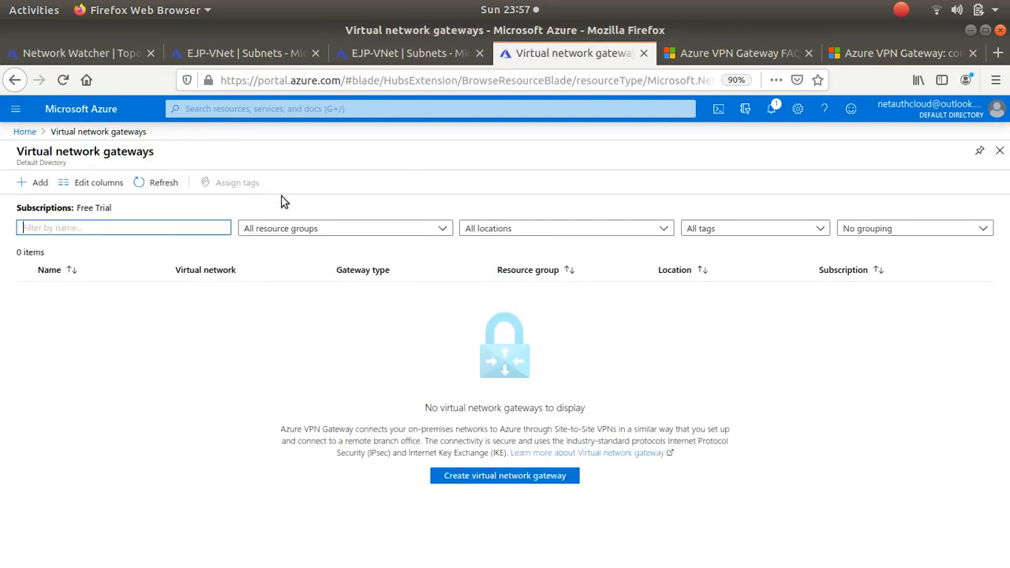
pyautogui.click(35, 184)
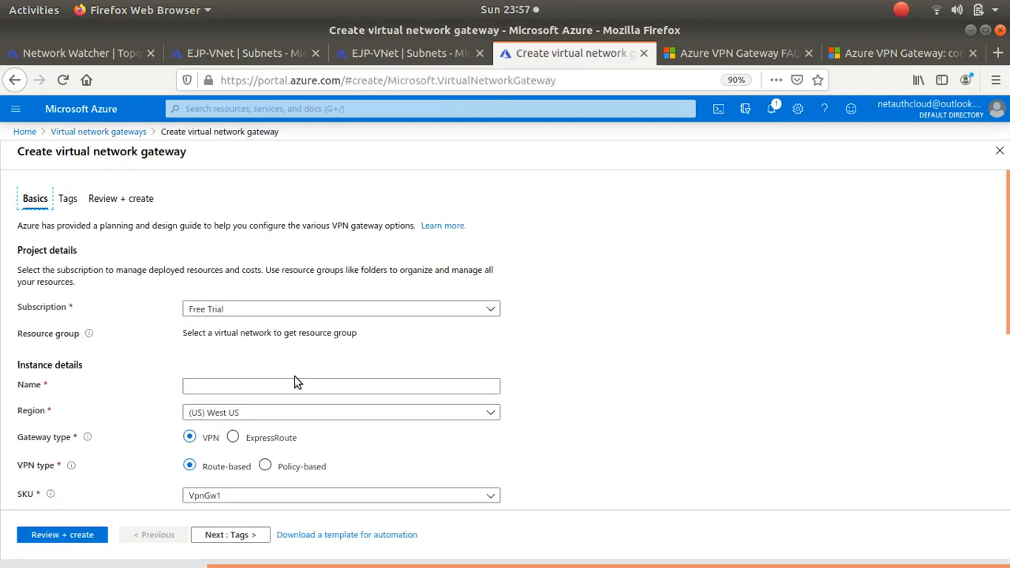
pyautogui.click(294, 385)
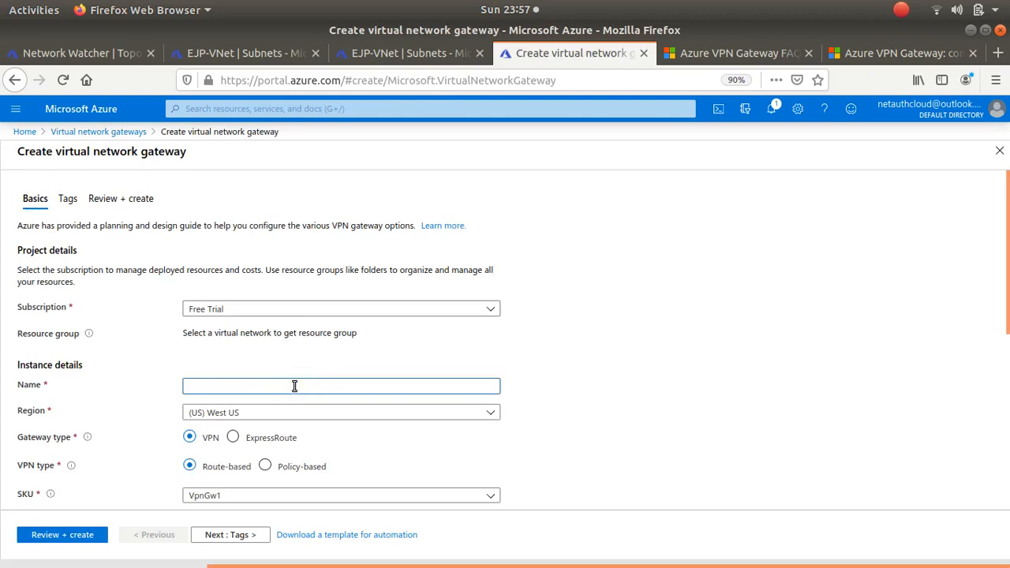
pyautogui.write('KRS-VNG')
# Step: Look through the available regions for the new virtual network gateway
pyautogui.click(489, 412)
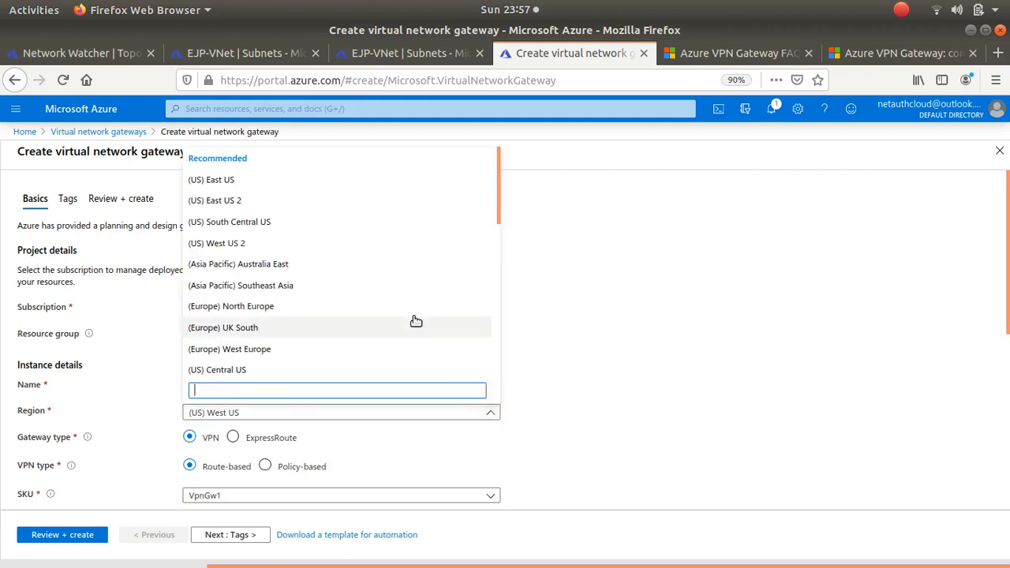
pyautogui.scroll(-1, 315, 294)
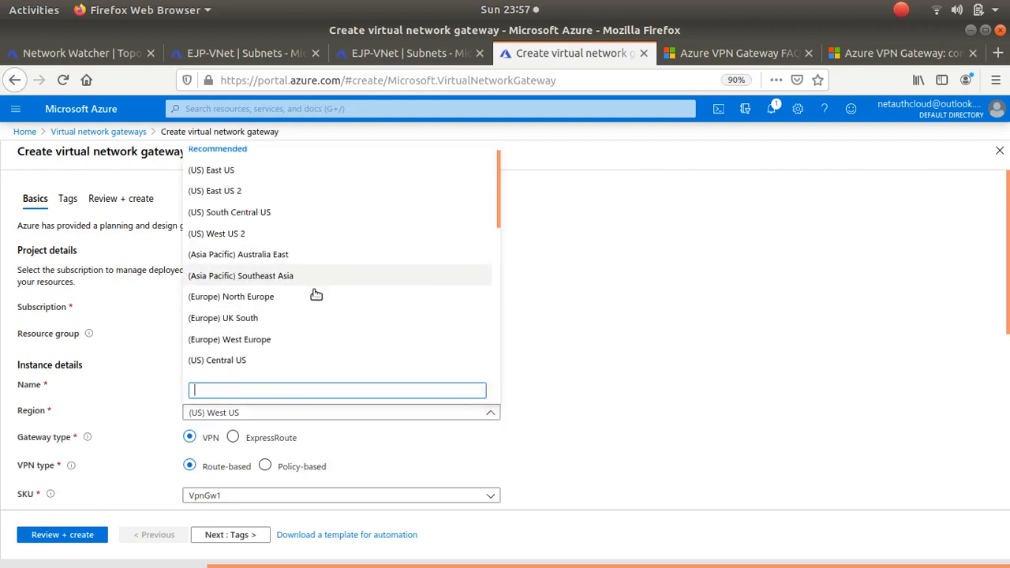
pyautogui.scroll(-3, 316, 294)
pyautogui.scroll(-2, 315, 295)
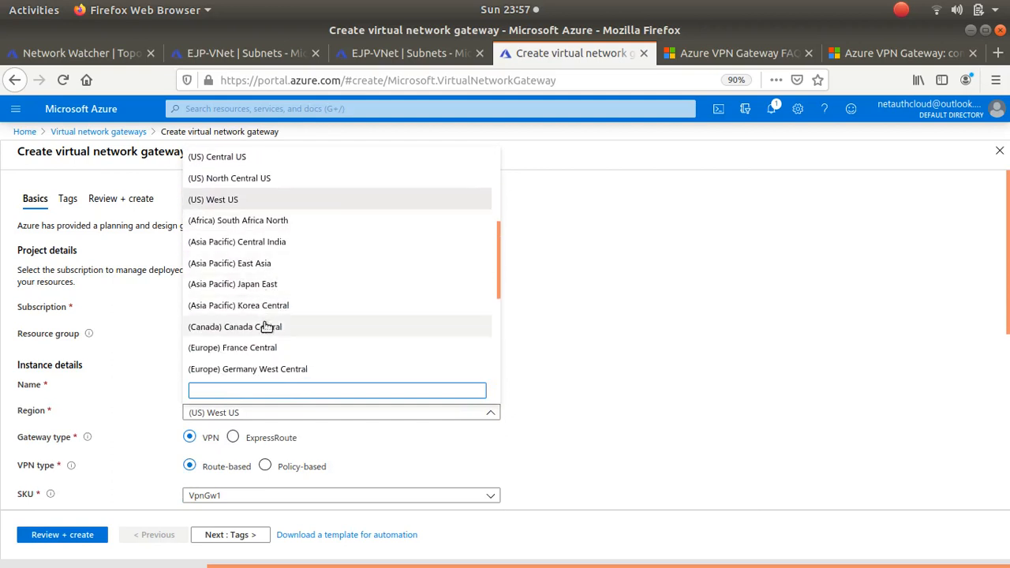
pyautogui.scroll(-3, 341, 306)
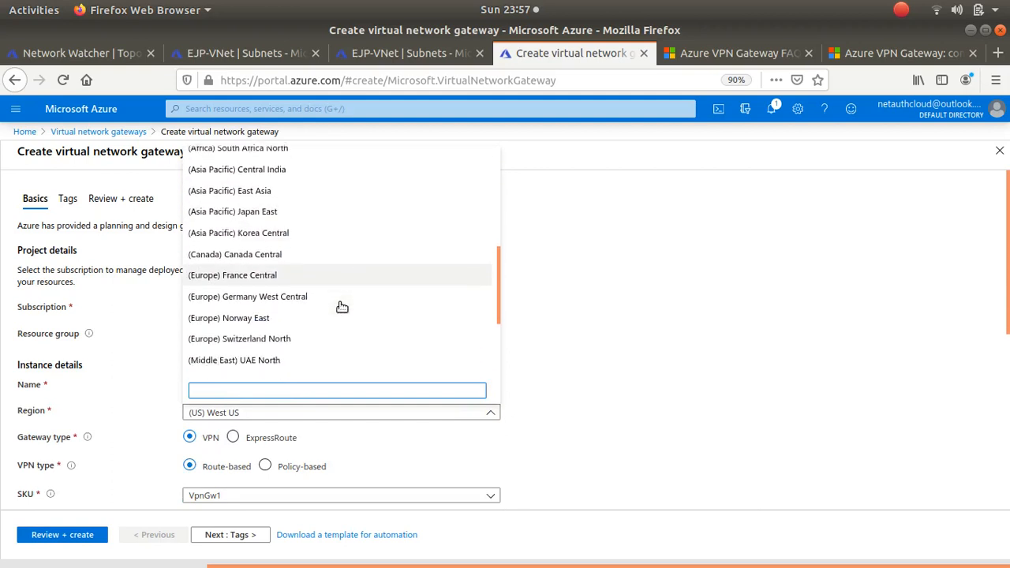
pyautogui.scroll(4, 341, 306)
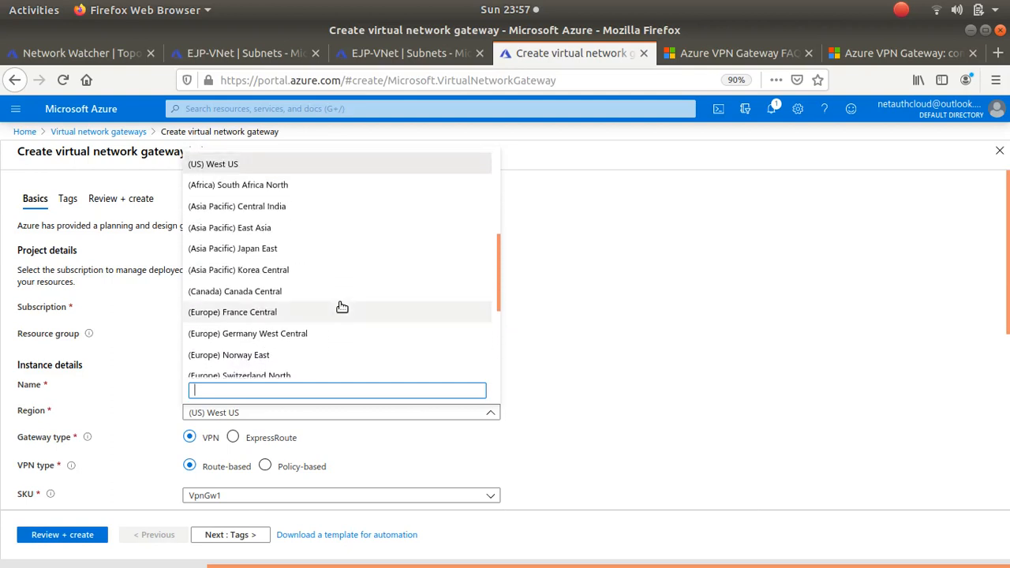
pyautogui.scroll(3, 342, 306)
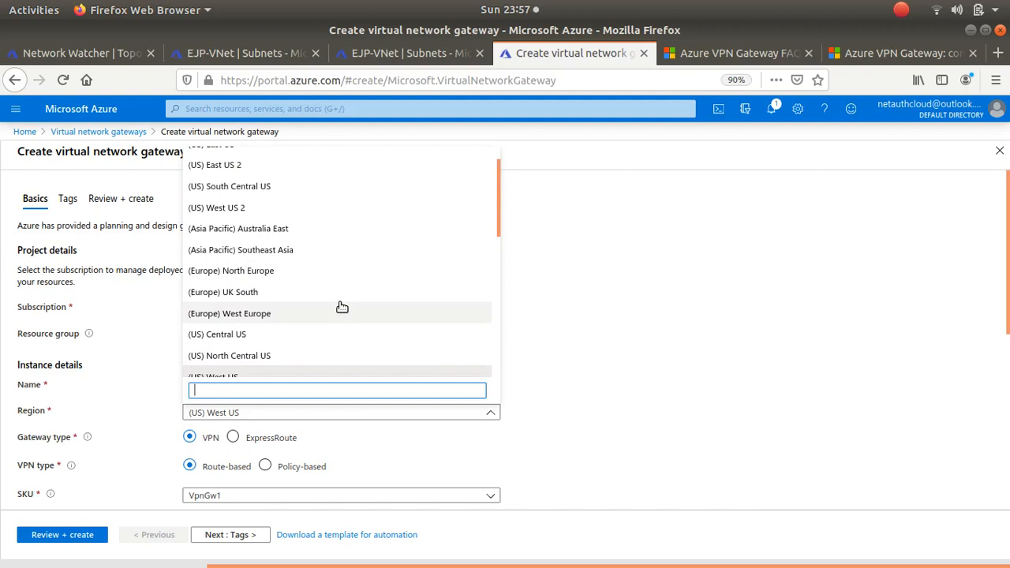
pyautogui.scroll(1, 341, 306)
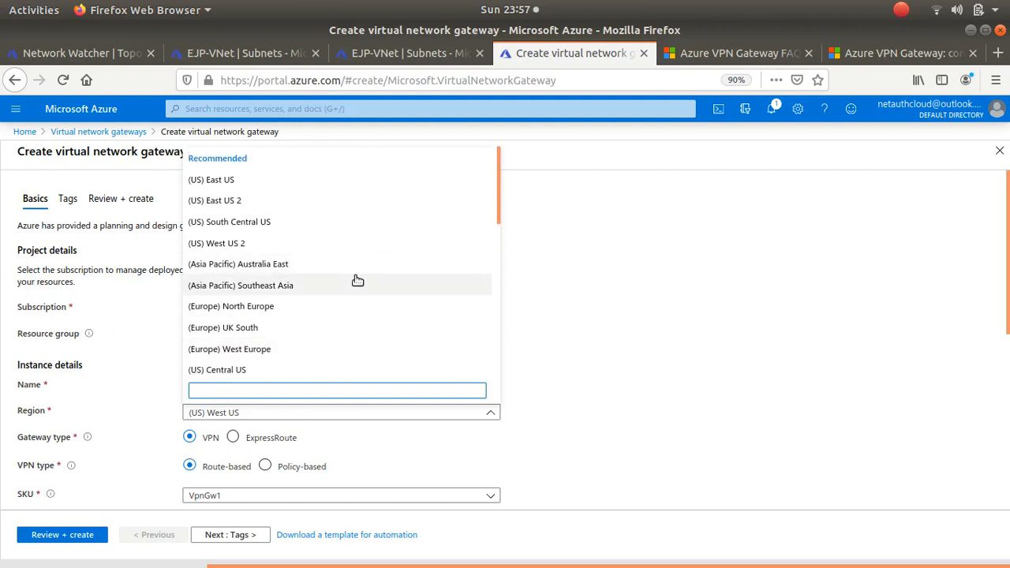
pyautogui.scroll(-4, 358, 279)
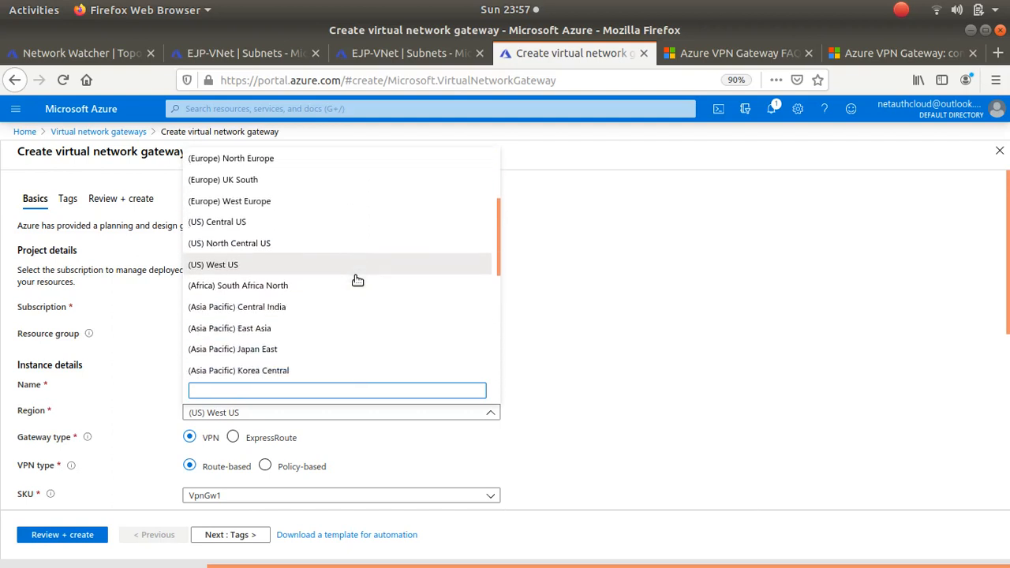
pyautogui.scroll(-3, 357, 280)
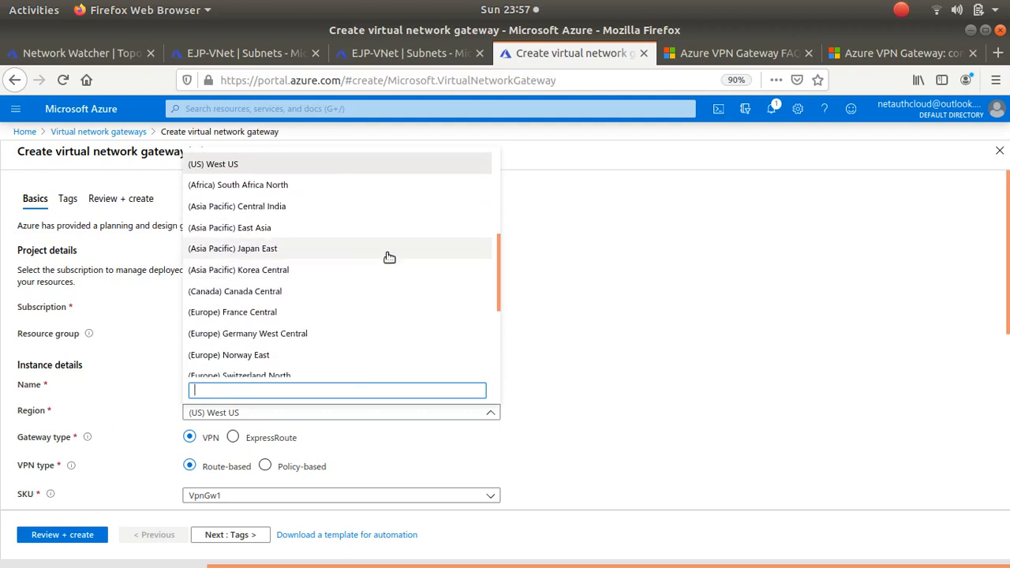
pyautogui.scroll(-5, 389, 258)
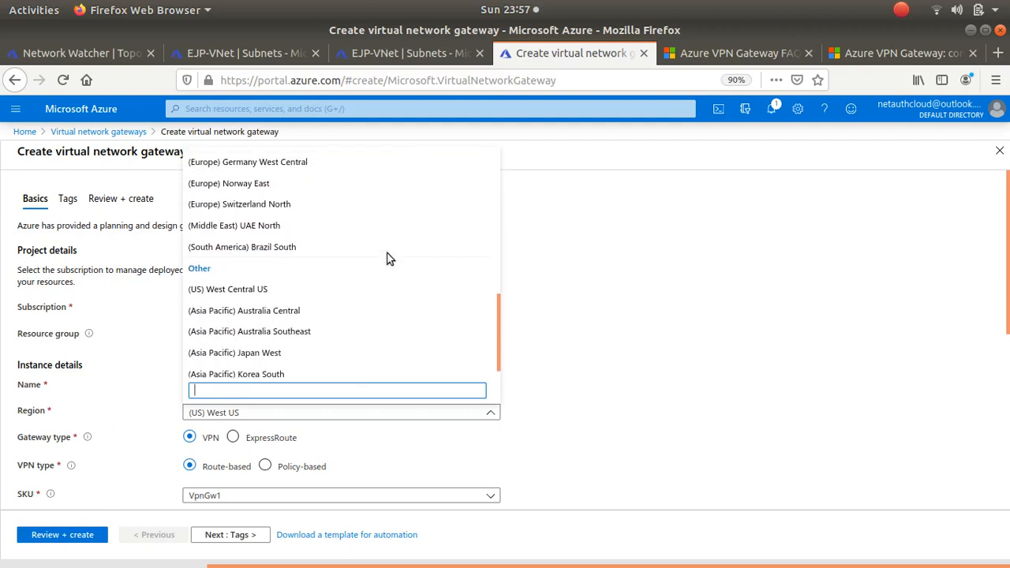
pyautogui.scroll(3, 389, 258)
pyautogui.scroll(1, 388, 258)
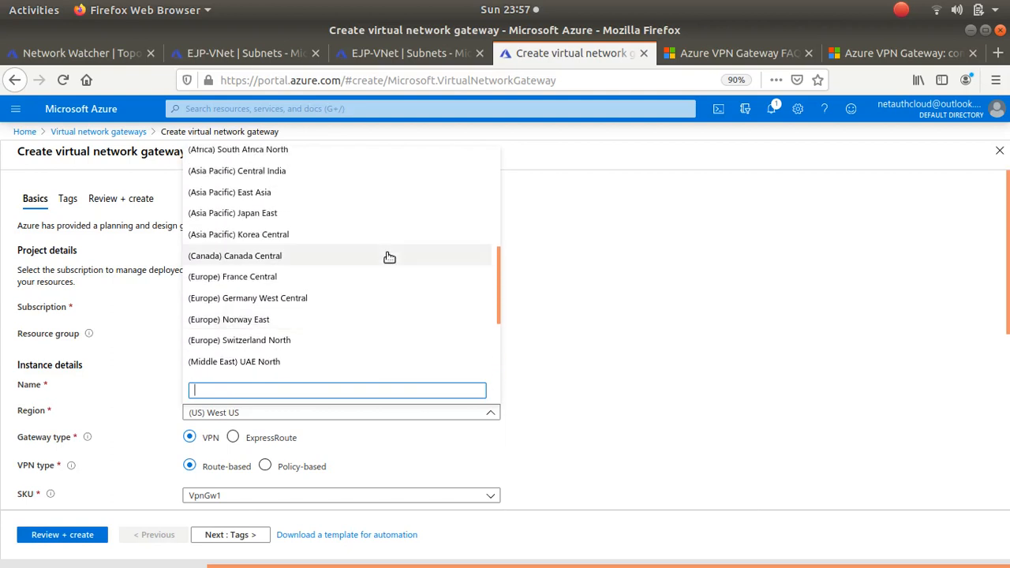
pyautogui.scroll(1, 327, 219)
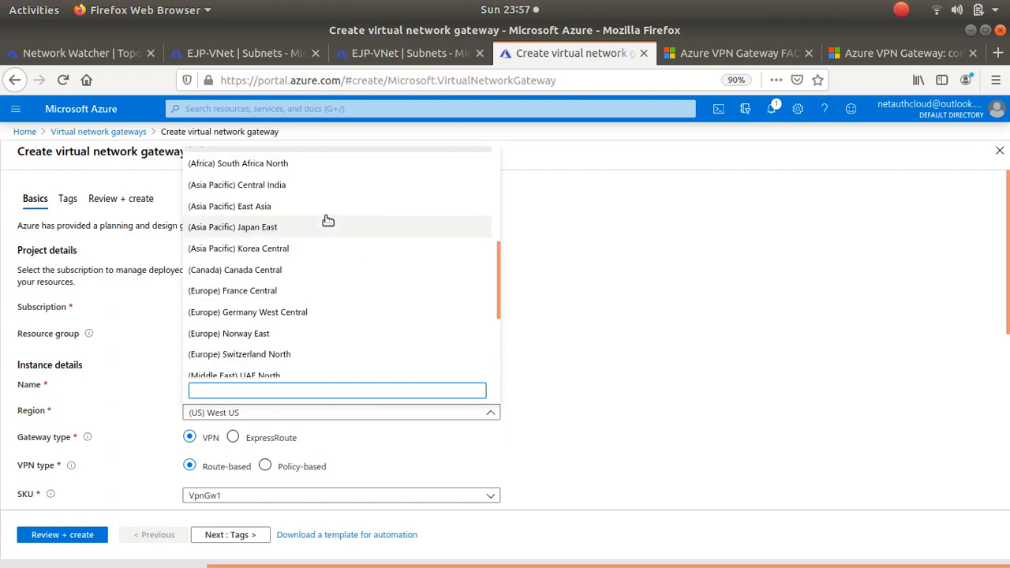
pyautogui.scroll(1, 327, 219)
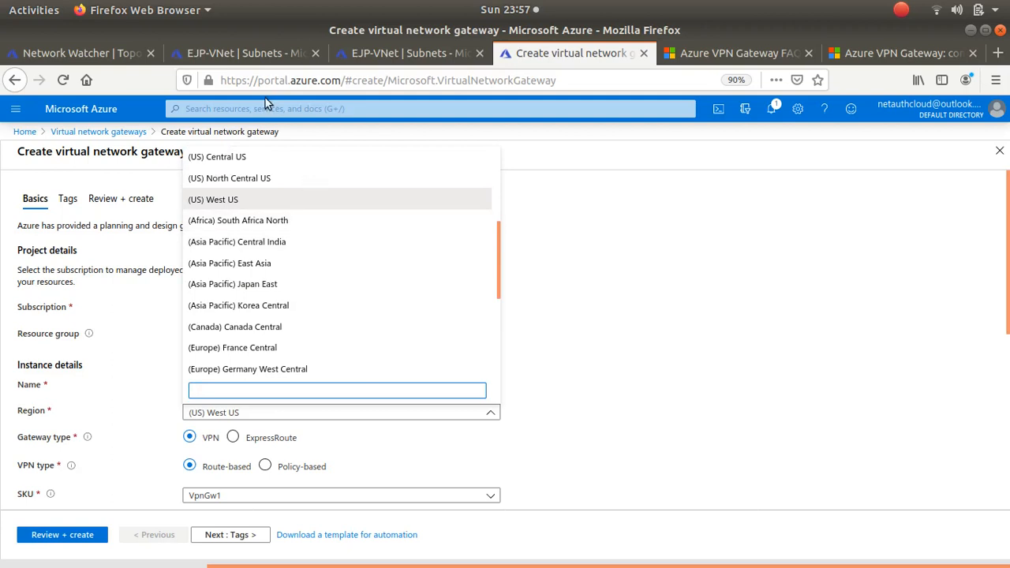
# Step: Check the gateway subnets in the topology and compare the two open EJP-VNet subnets pages
pyautogui.click(97, 61)
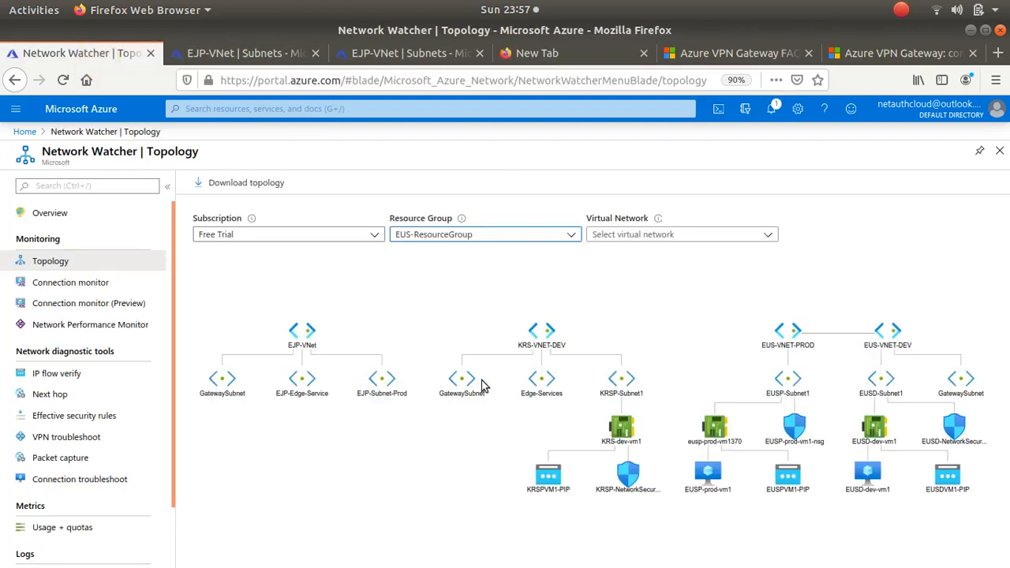
pyautogui.click(388, 63)
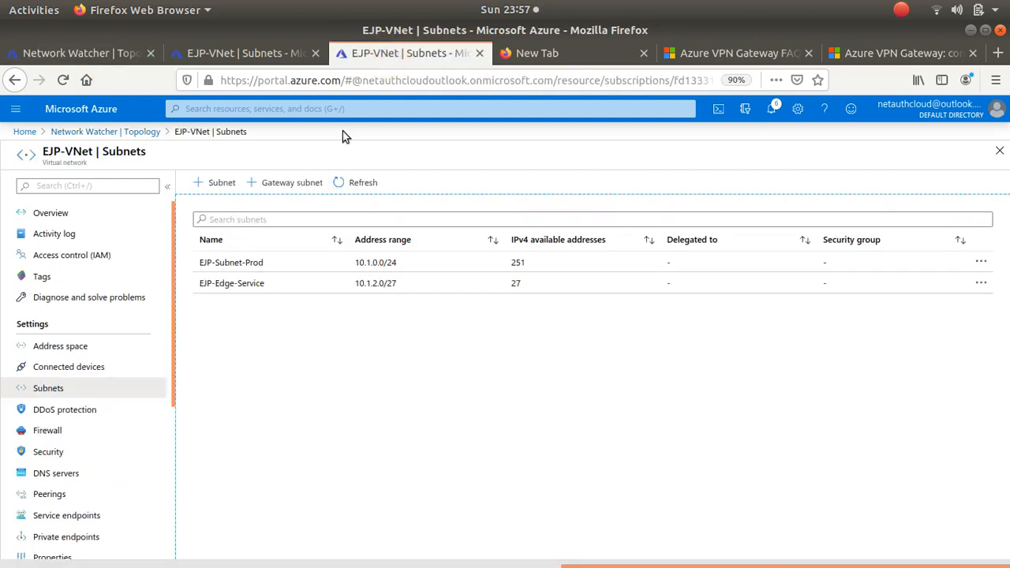
pyautogui.click(269, 53)
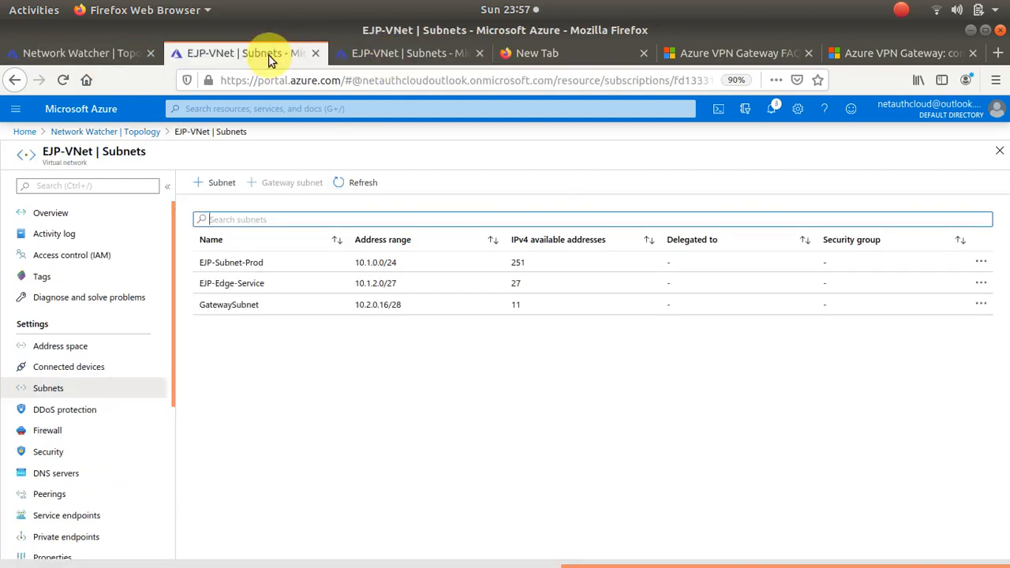
pyautogui.click(394, 49)
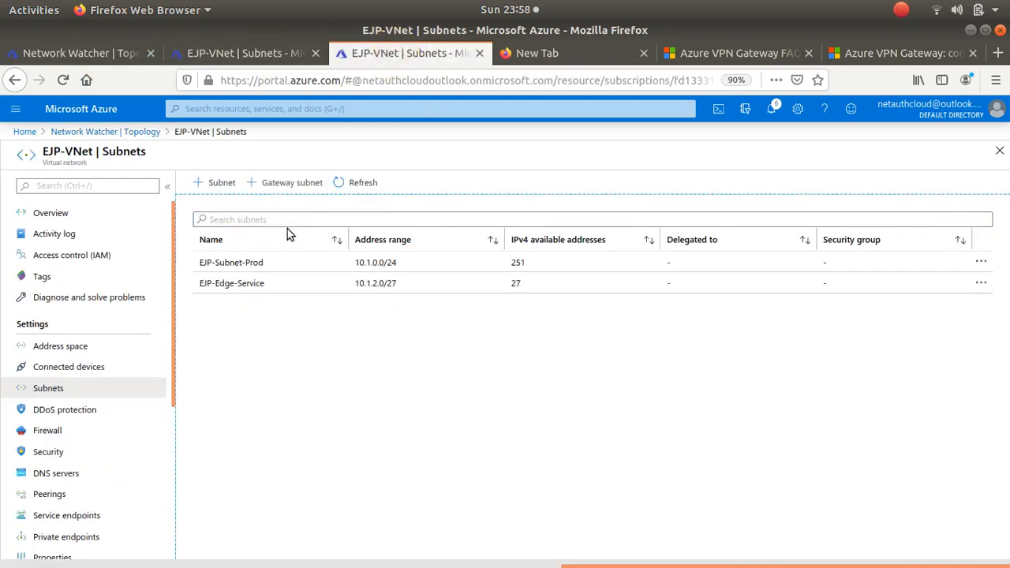
pyautogui.click(245, 53)
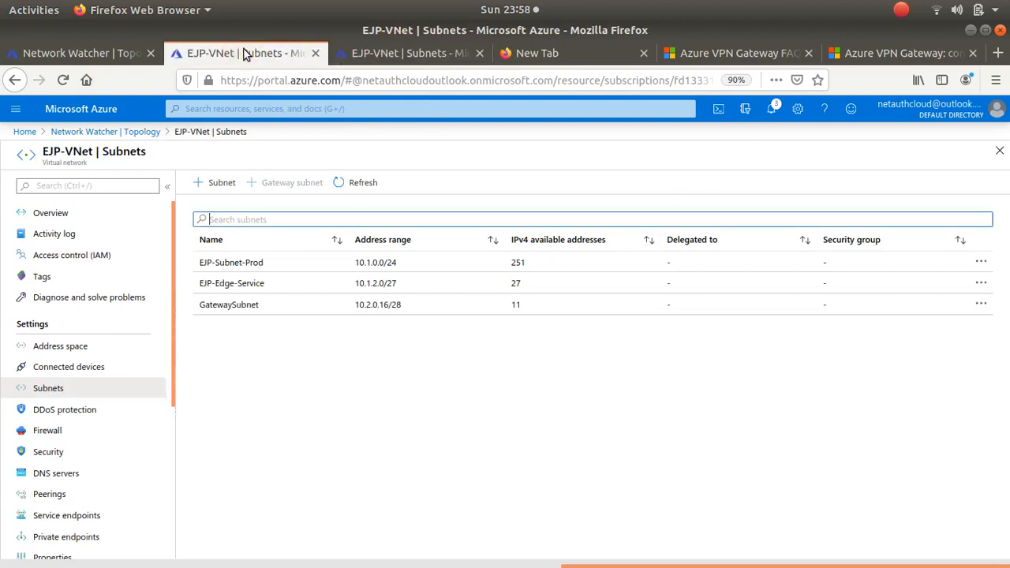
pyautogui.click(373, 51)
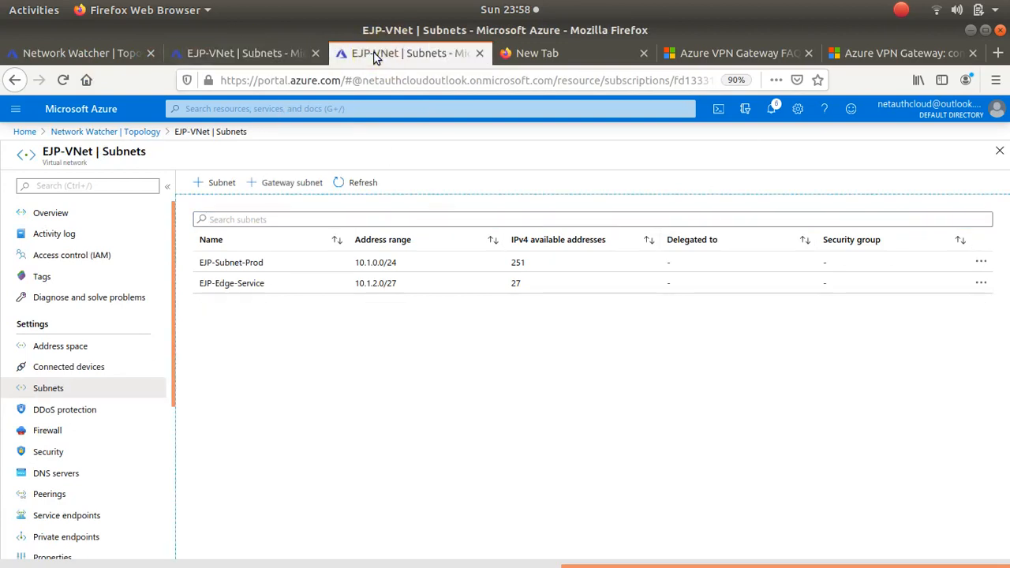
pyautogui.click(527, 53)
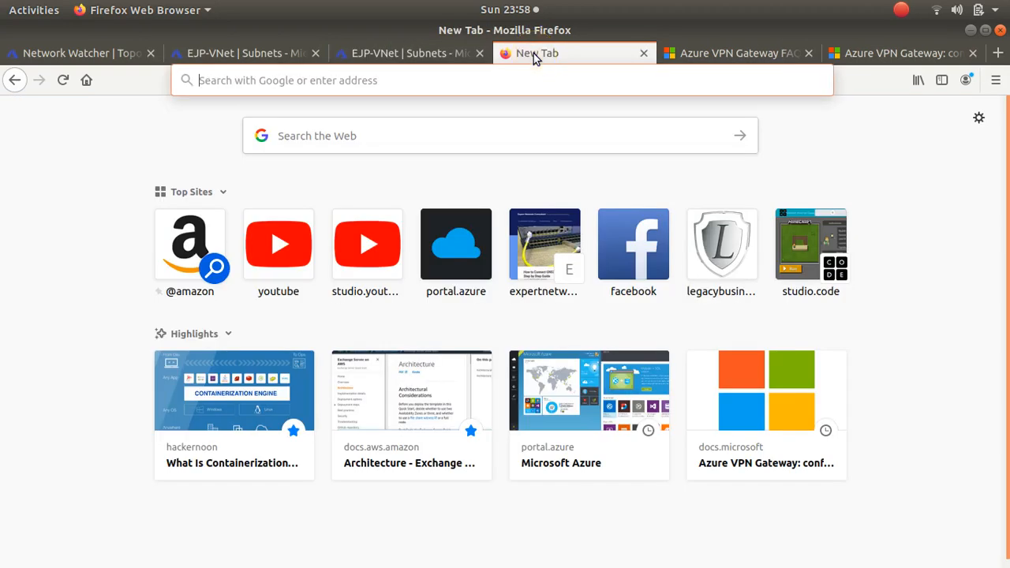
pyautogui.click(454, 53)
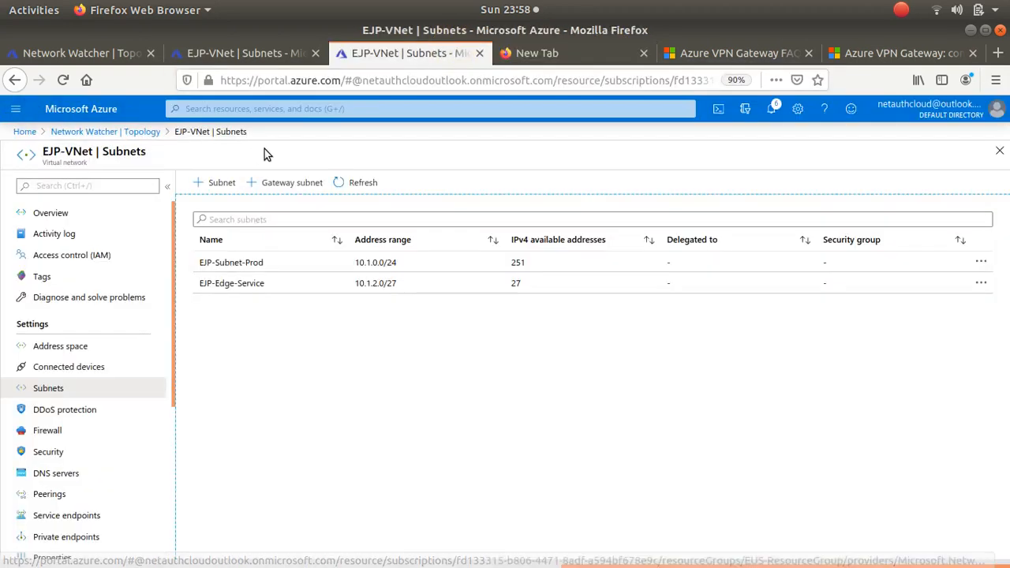
# Step: Find virtual network gateways among all services by searching for "virtual netw" and start creating a new gateway
pyautogui.click(16, 110)
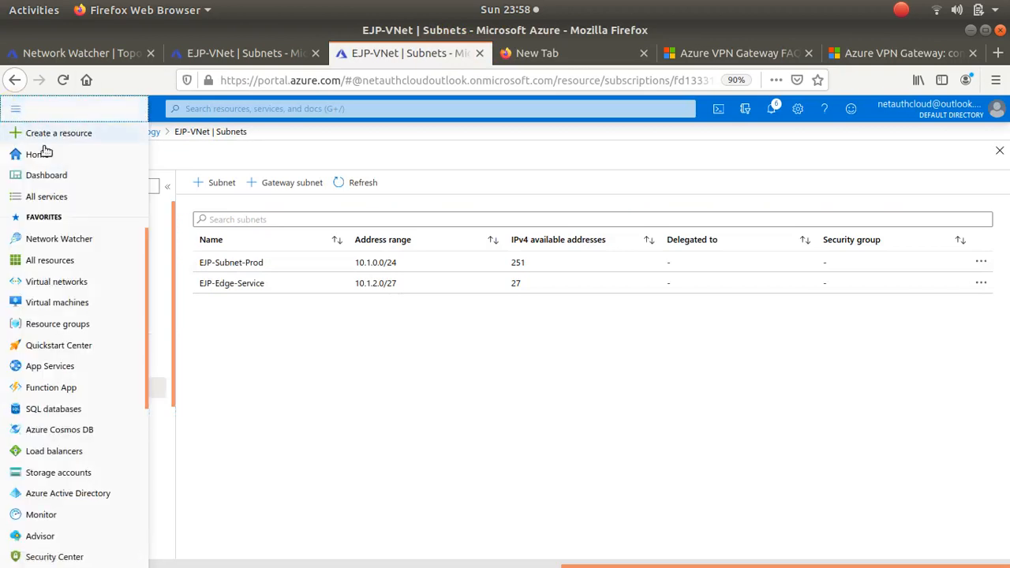
pyautogui.scroll(-5, 33, 427)
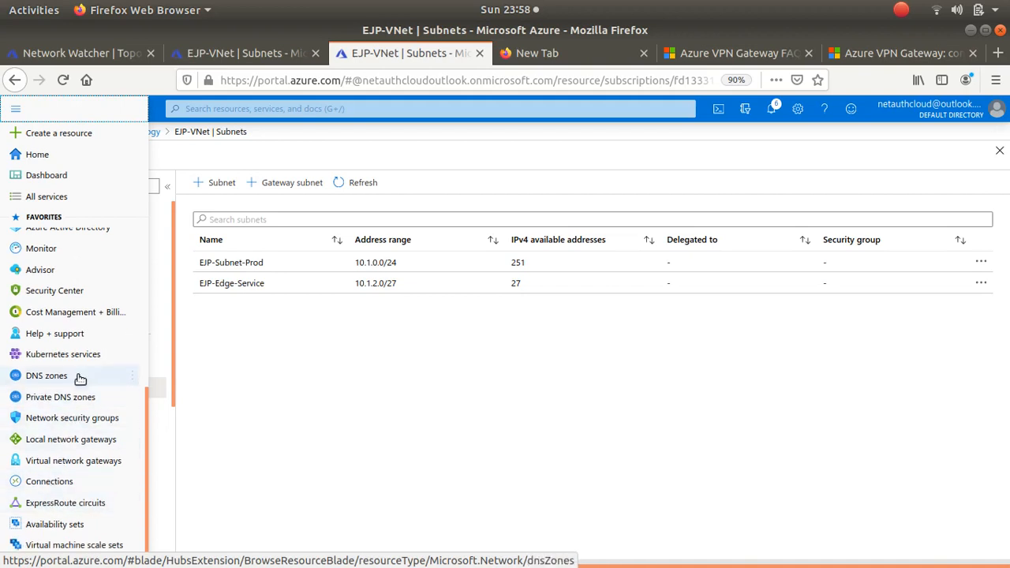
pyautogui.scroll(5, 79, 375)
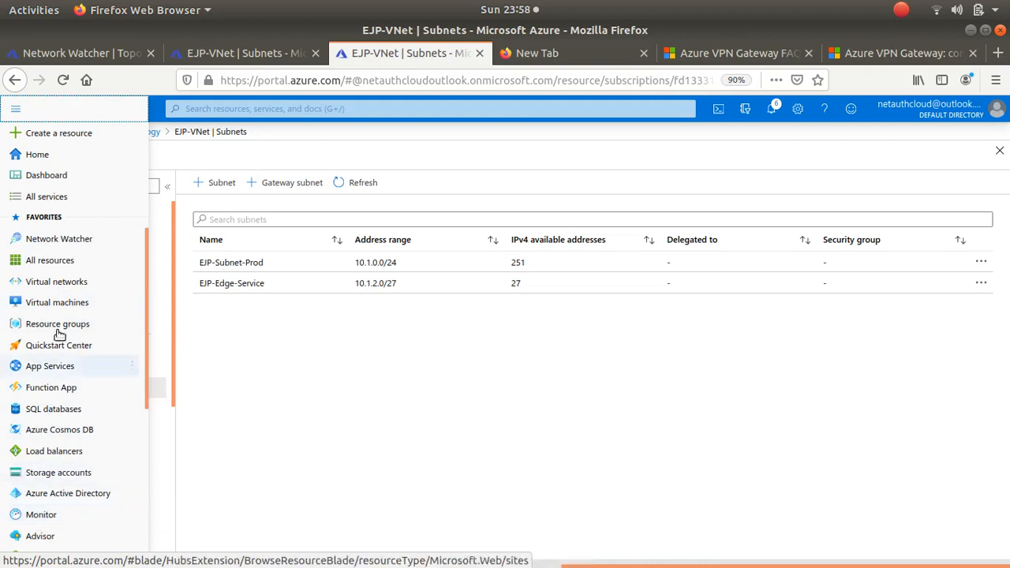
pyautogui.click(49, 196)
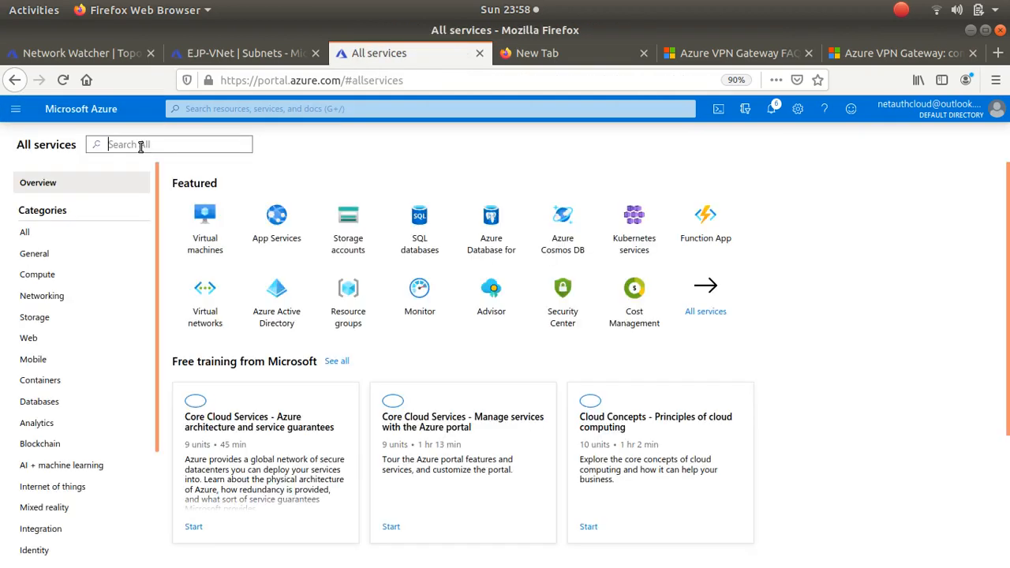
pyautogui.click(182, 144)
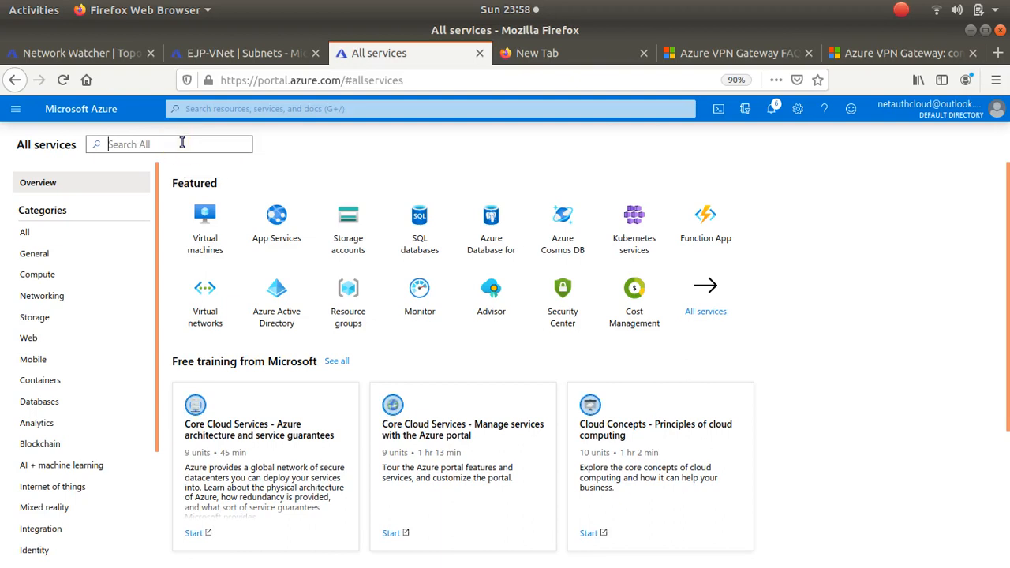
pyautogui.write('virtual ne')
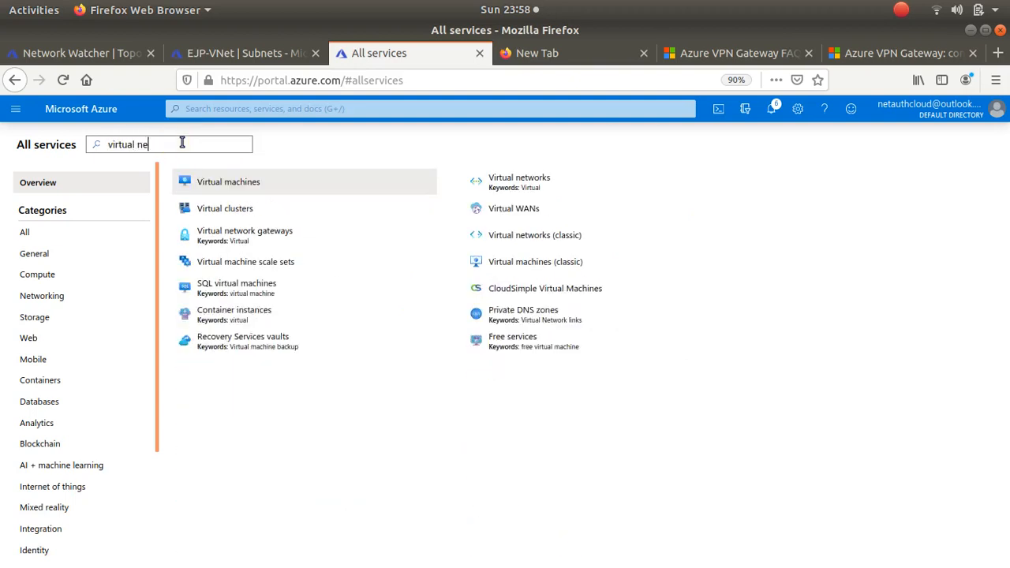
pyautogui.write('tw')
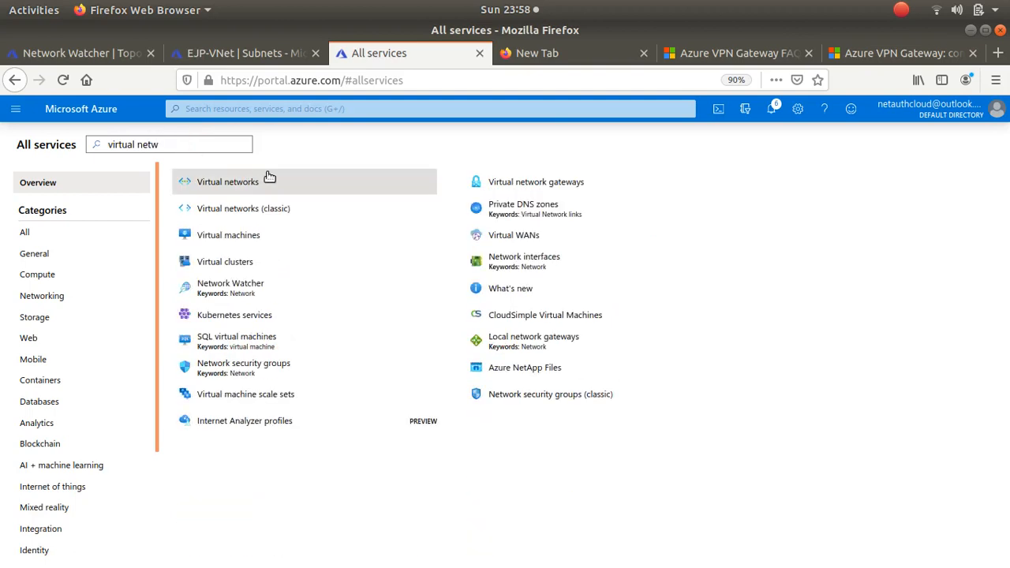
pyautogui.click(483, 180)
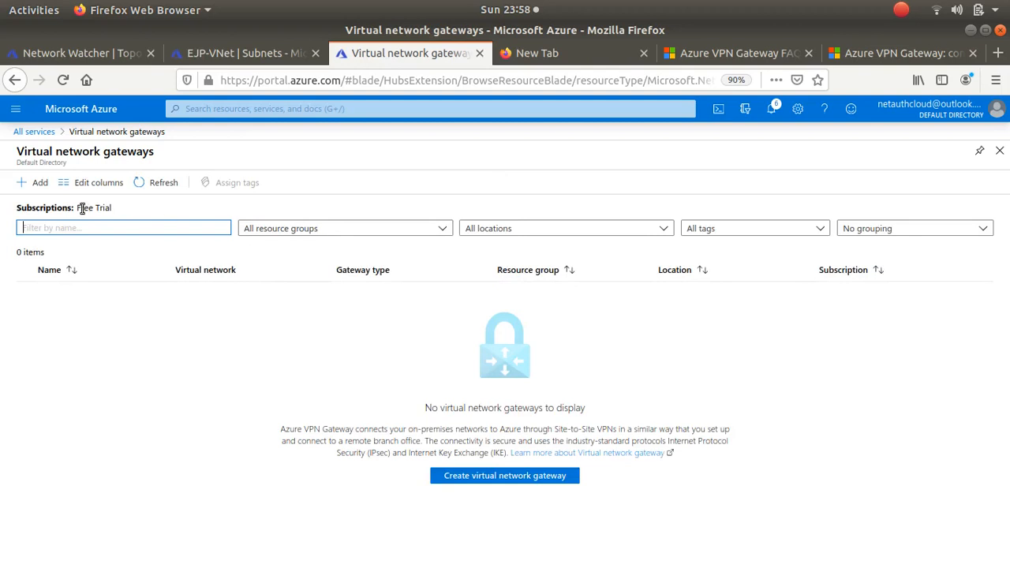
pyautogui.click(29, 184)
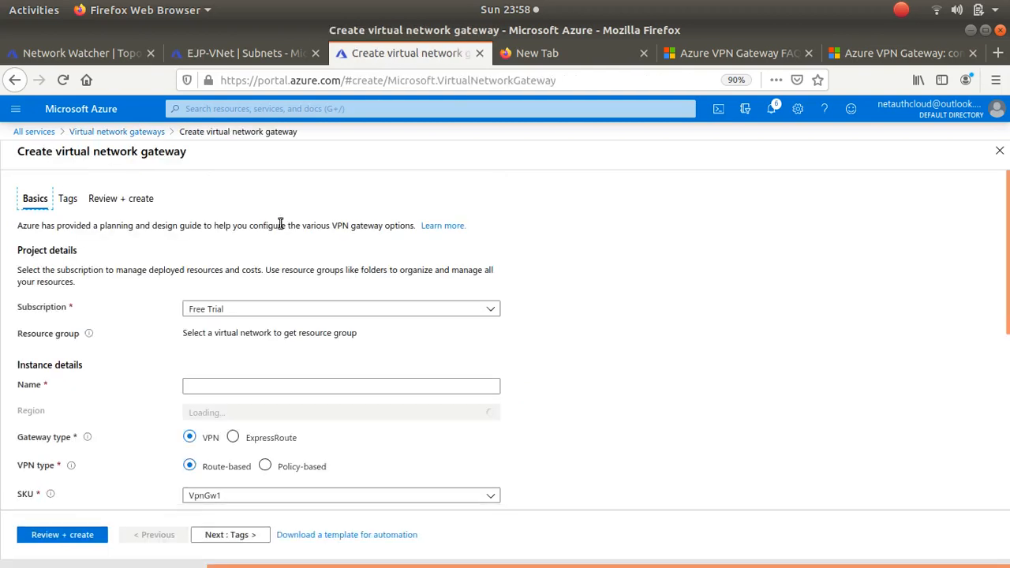
# Step: Set the new virtual network gateway's region to (Asia Pacific) Korea South
pyautogui.click(477, 386)
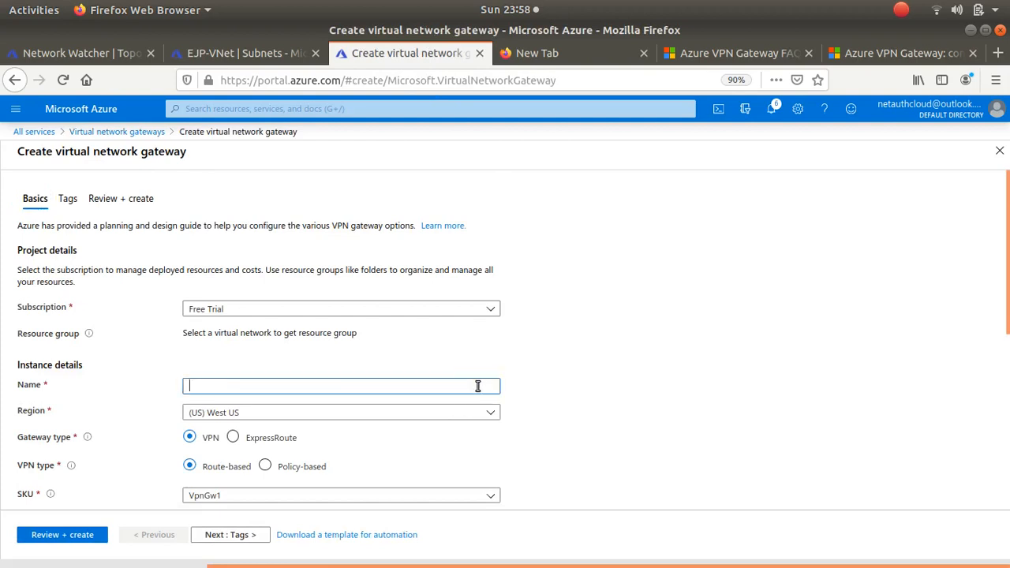
pyautogui.click(457, 413)
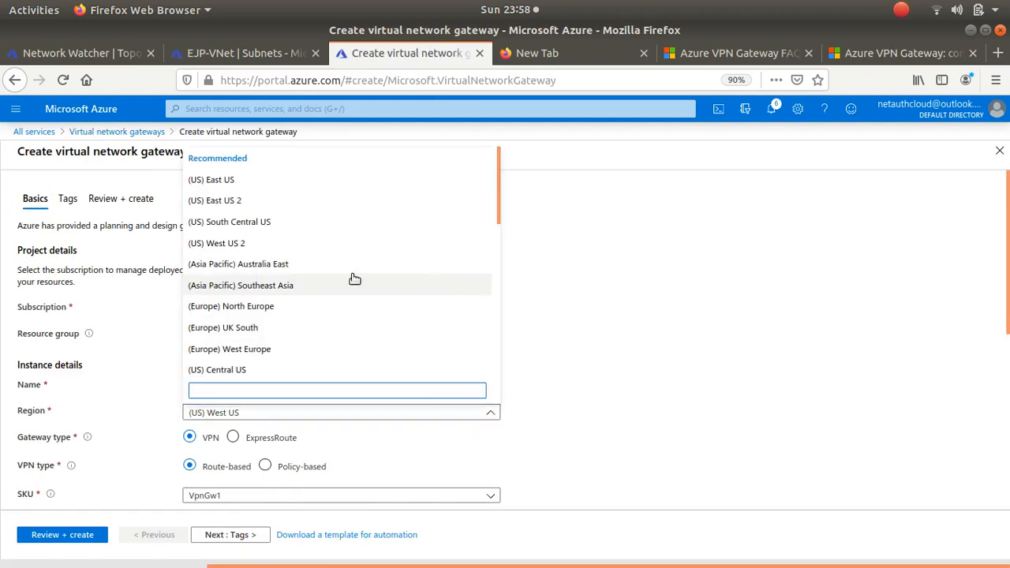
pyautogui.scroll(-3, 304, 319)
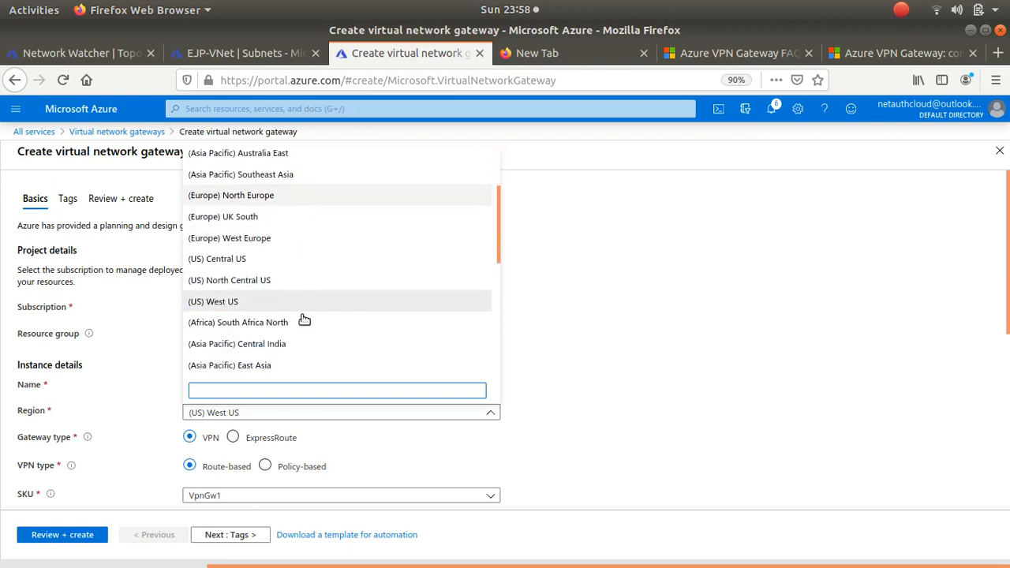
pyautogui.scroll(-1, 304, 319)
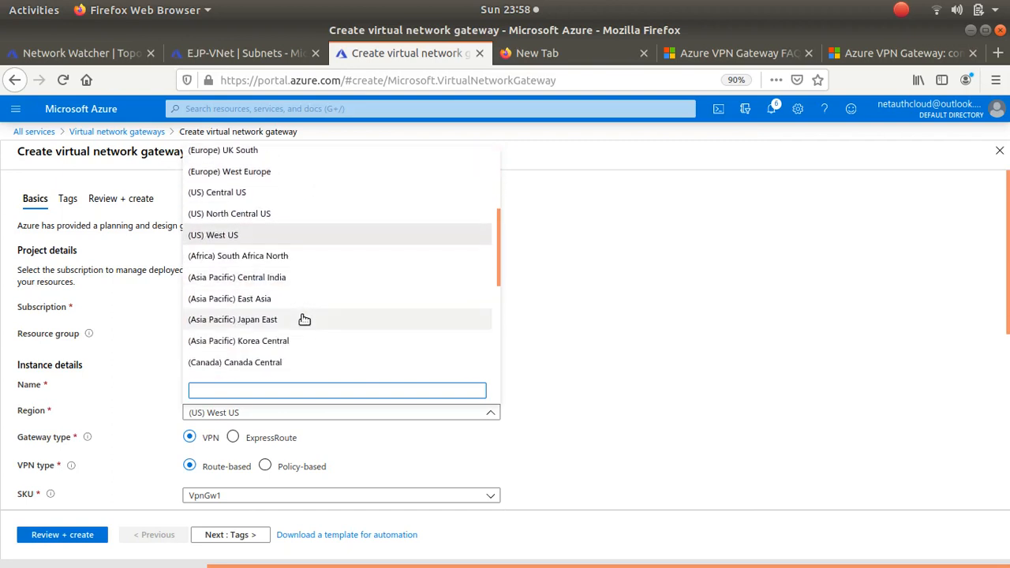
pyautogui.scroll(-1, 304, 318)
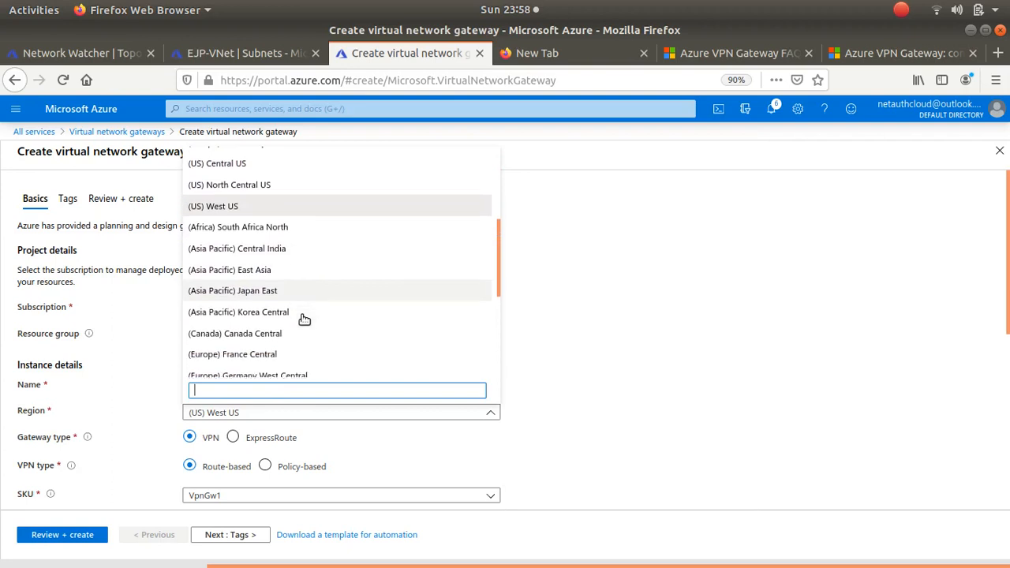
pyautogui.scroll(-5, 311, 336)
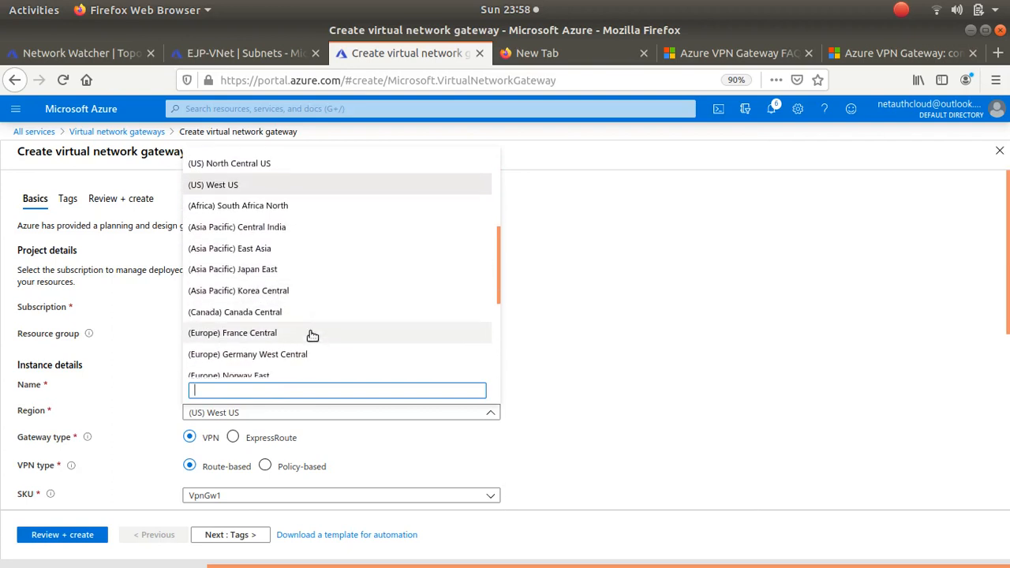
pyautogui.scroll(-3, 310, 334)
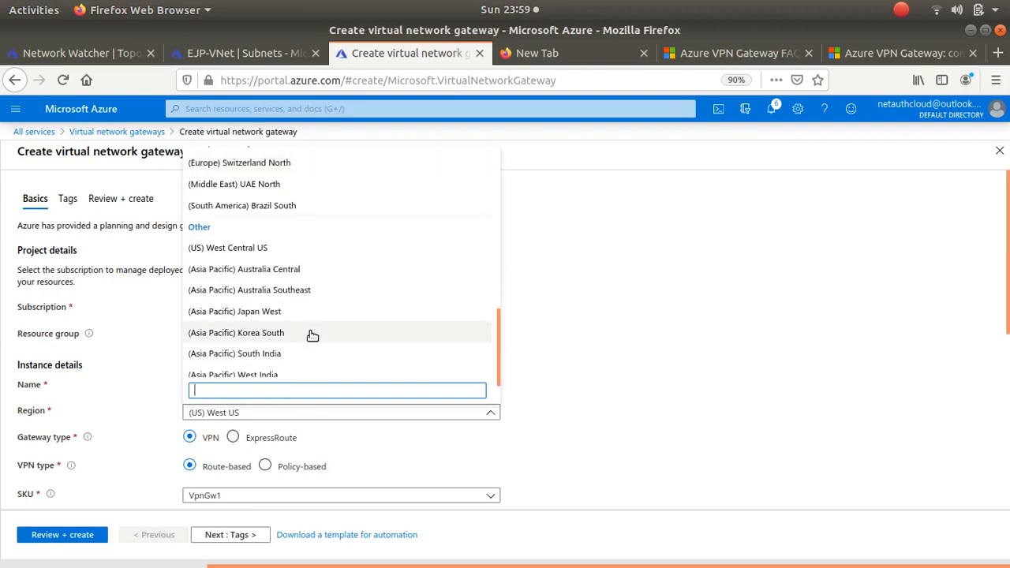
pyautogui.click(267, 283)
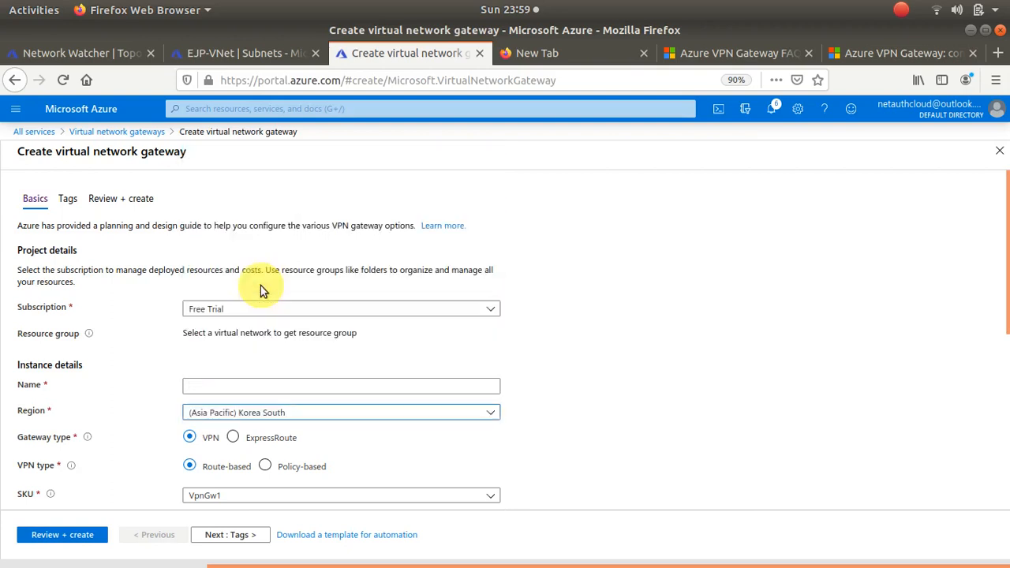
# Step: Name the gateway KRS-VNG and assign it to the KRS-VNET-DEV virtual network
pyautogui.click(262, 384)
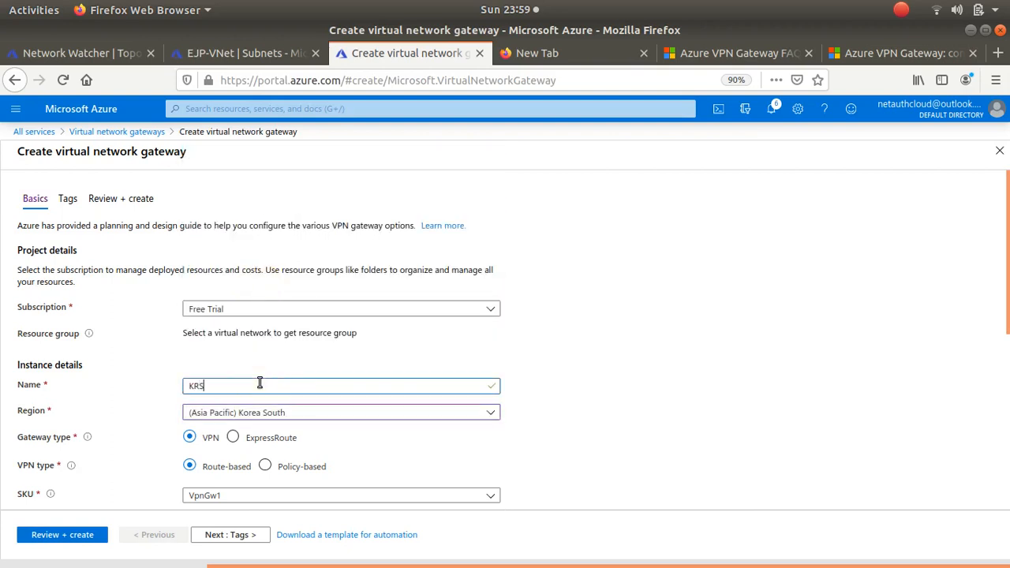
pyautogui.write('KRS-VNG')
pyautogui.scroll(-5, 590, 410)
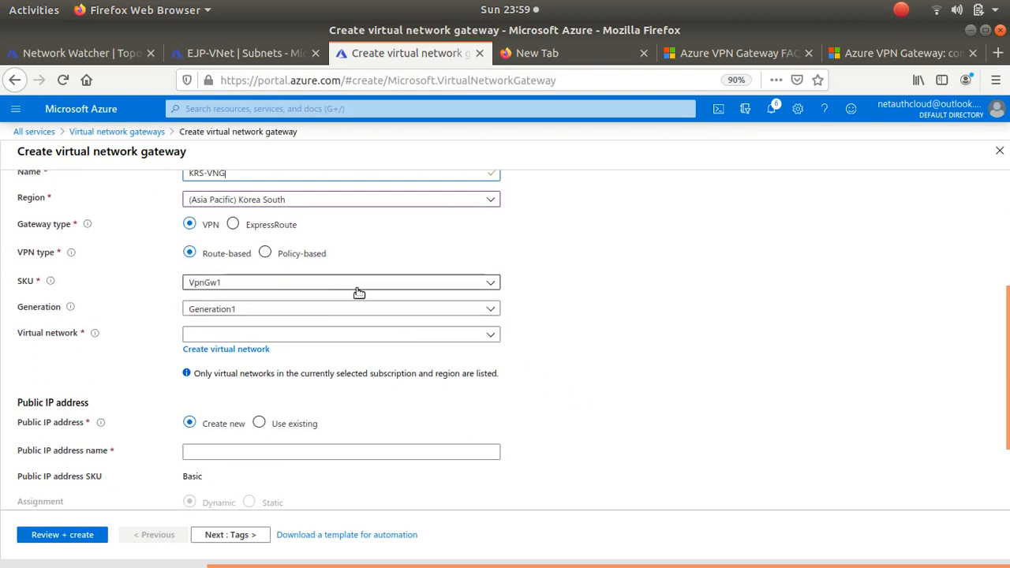
pyautogui.click(302, 334)
pyautogui.click(228, 401)
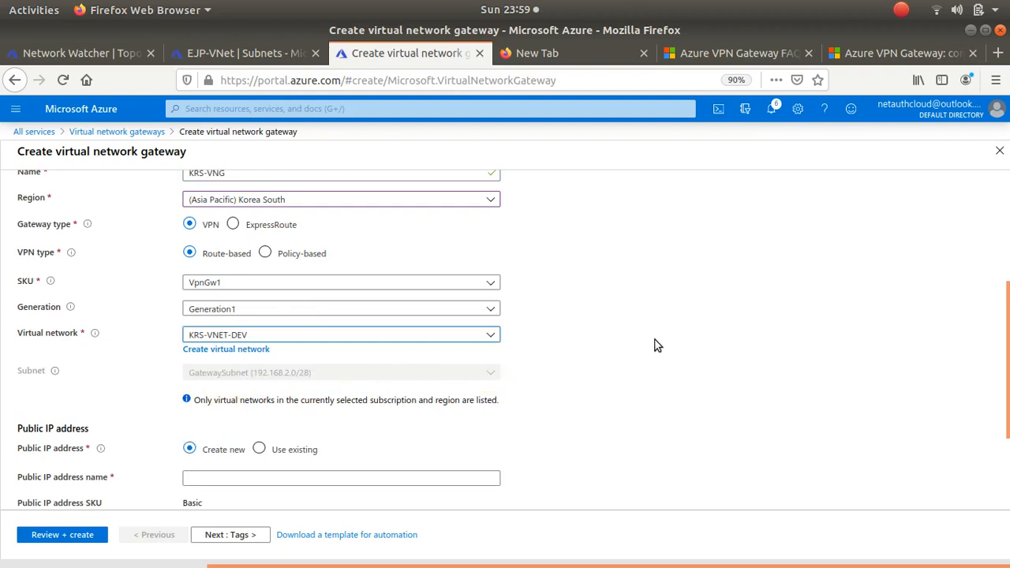
# Step: Name the gateway's new public IP address krspip, keep active-active mode disabled, and review the basic settings
pyautogui.scroll(-3, 655, 345)
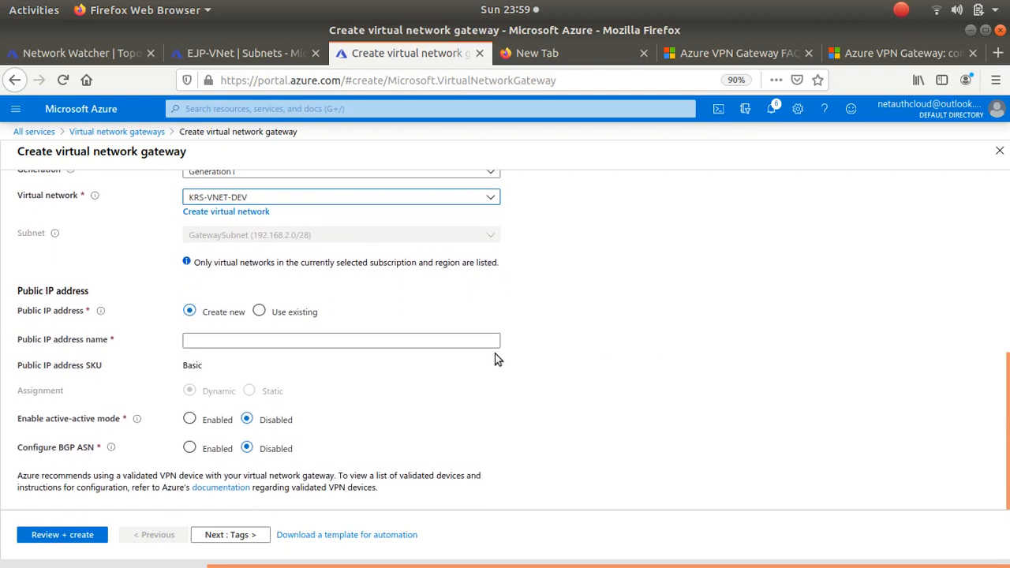
pyautogui.click(250, 340)
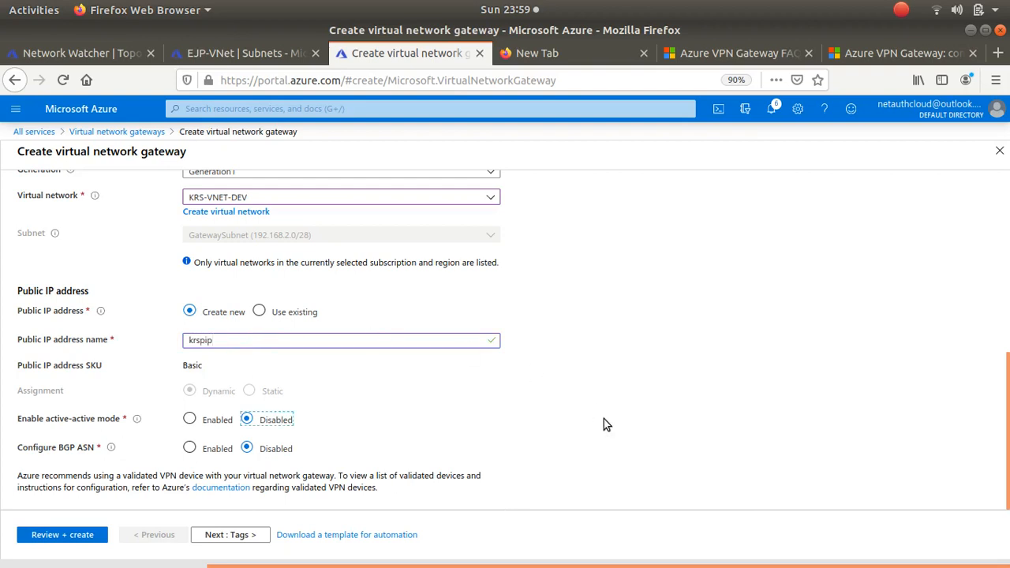
pyautogui.scroll(5, 603, 419)
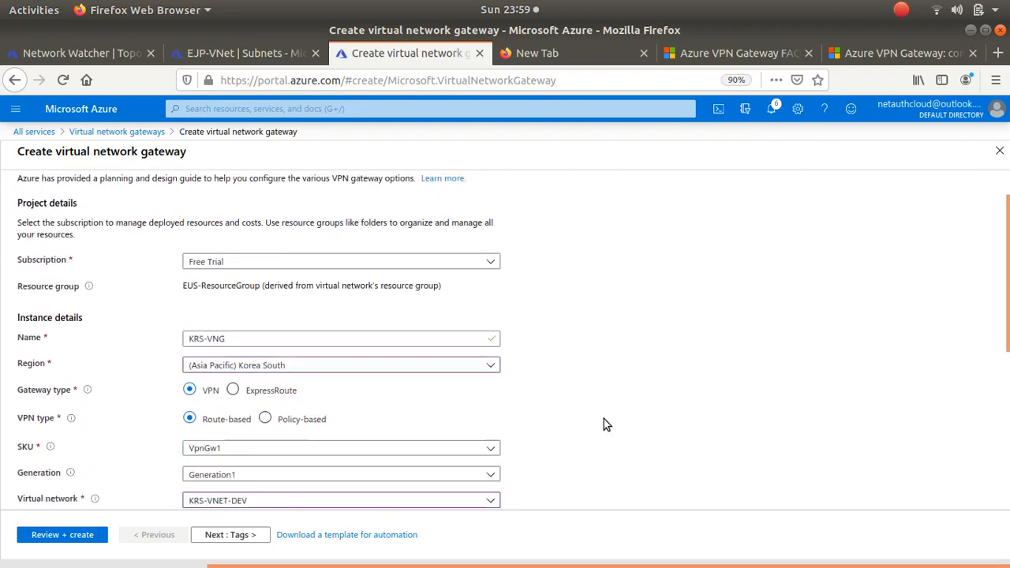
pyautogui.scroll(-5, 603, 424)
# Step: Validate the KRS-VNG gateway configuration, check its summary and submit it for deployment
pyautogui.click(75, 534)
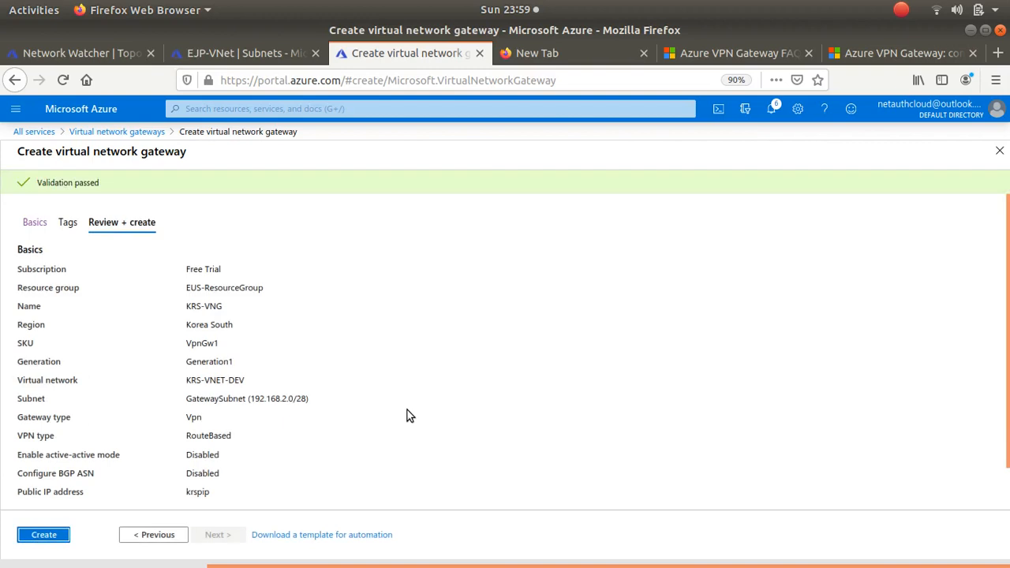
pyautogui.scroll(-1, 409, 415)
pyautogui.click(36, 535)
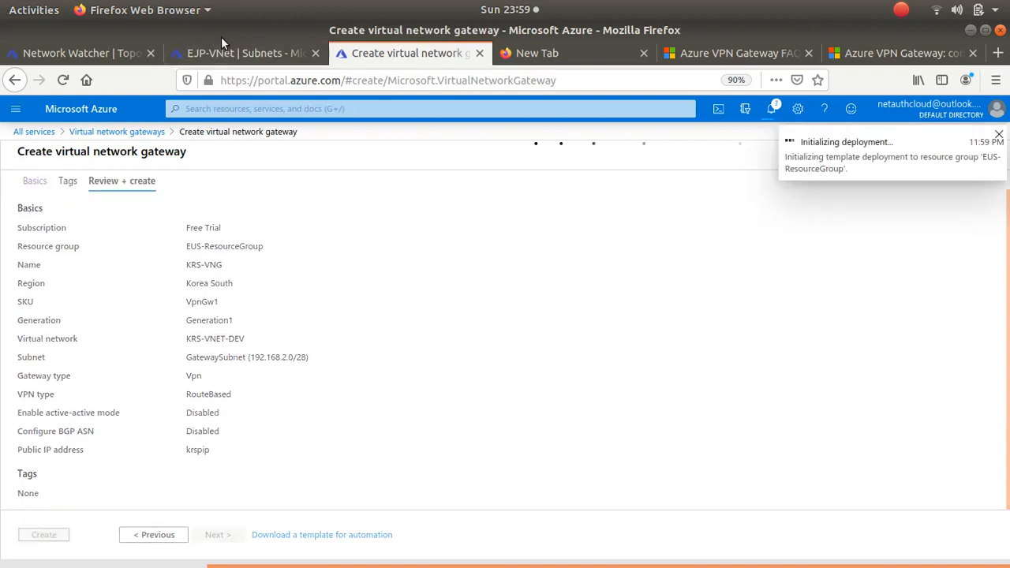
# Step: Reload the Network Watcher topology for EUS-ResourceGroup and check the status of the gateway deployment
pyautogui.click(237, 52)
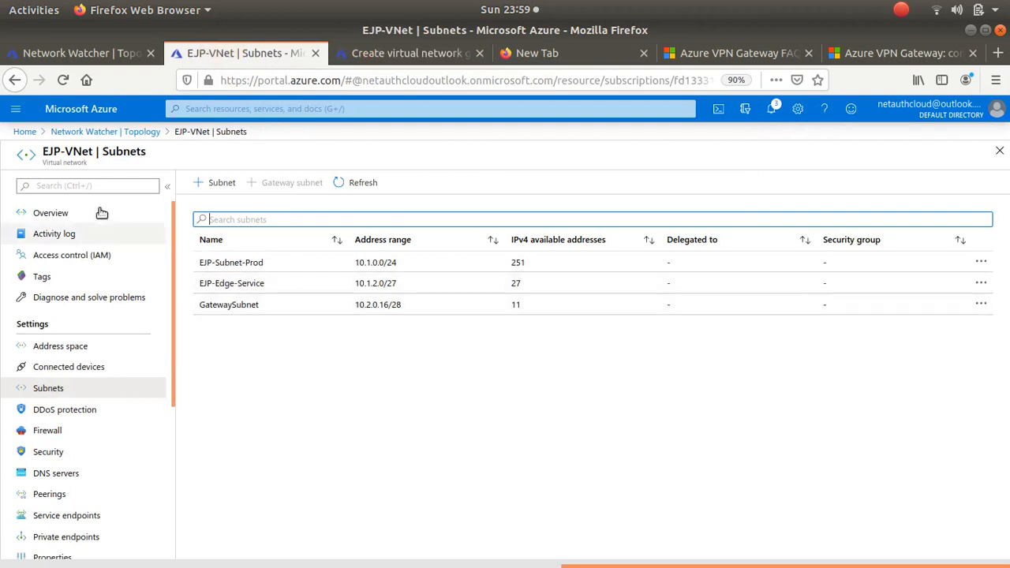
pyautogui.click(79, 131)
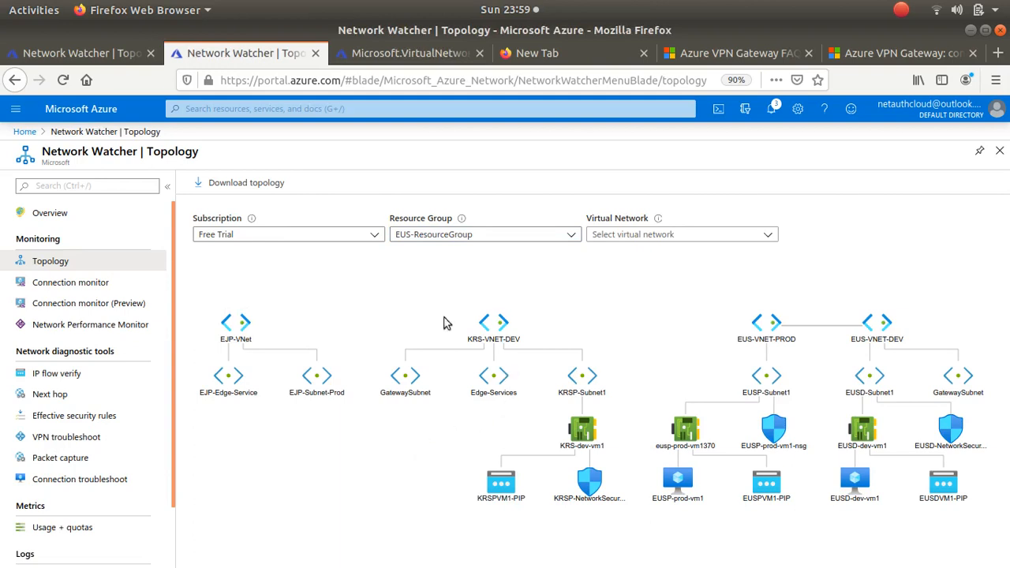
pyautogui.click(63, 80)
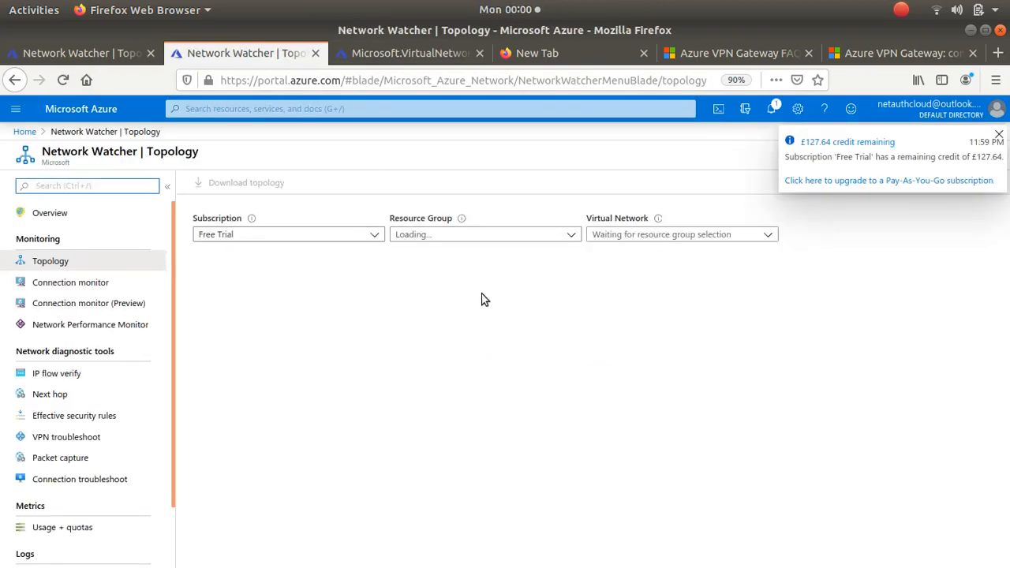
pyautogui.click(572, 236)
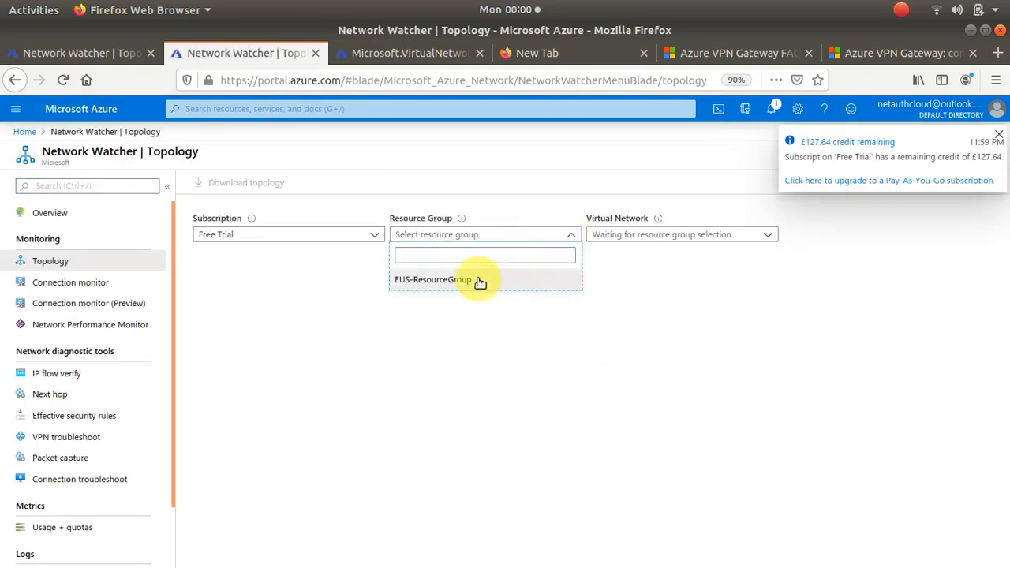
pyautogui.click(479, 281)
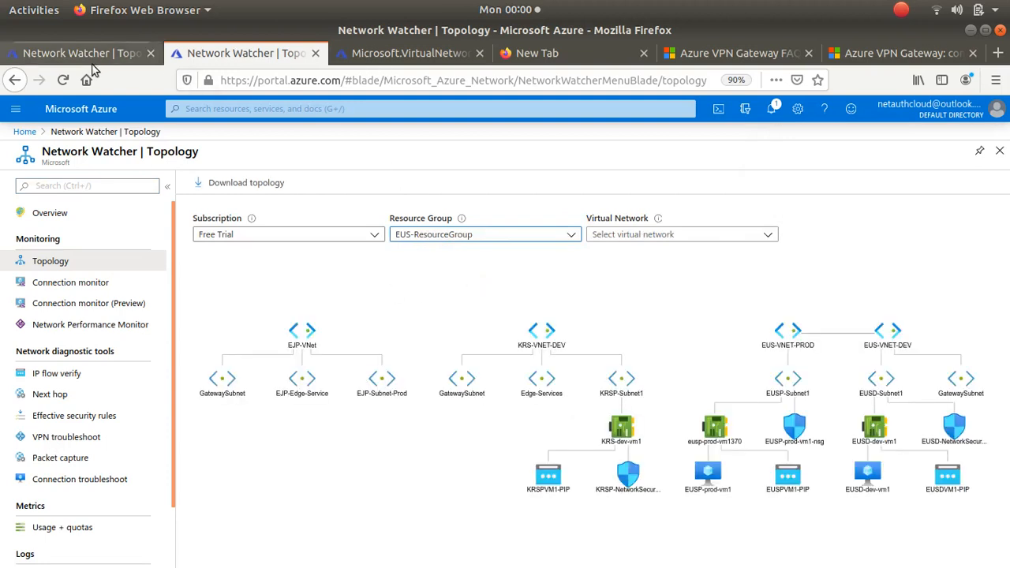
pyautogui.click(368, 56)
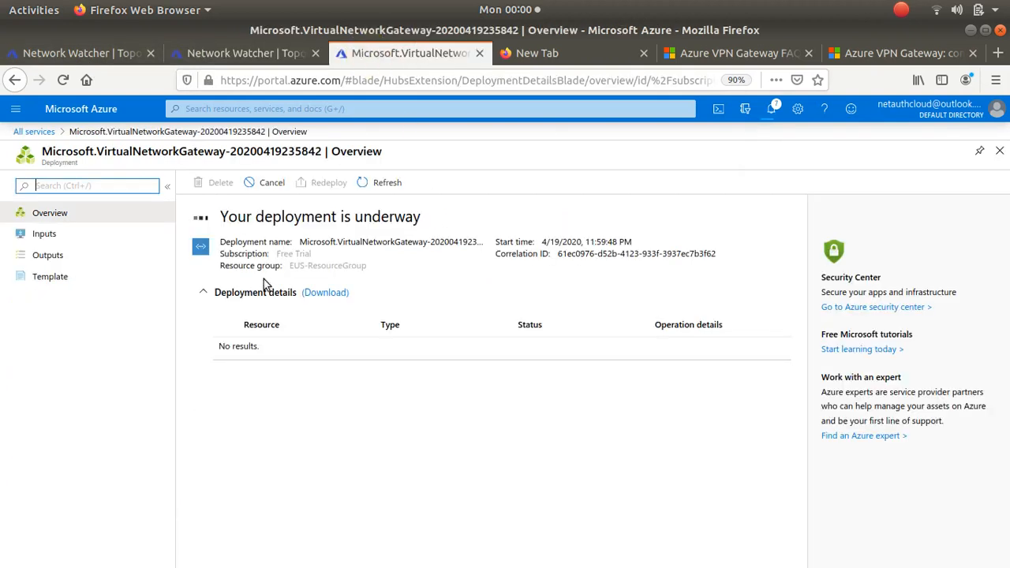
pyautogui.click(251, 55)
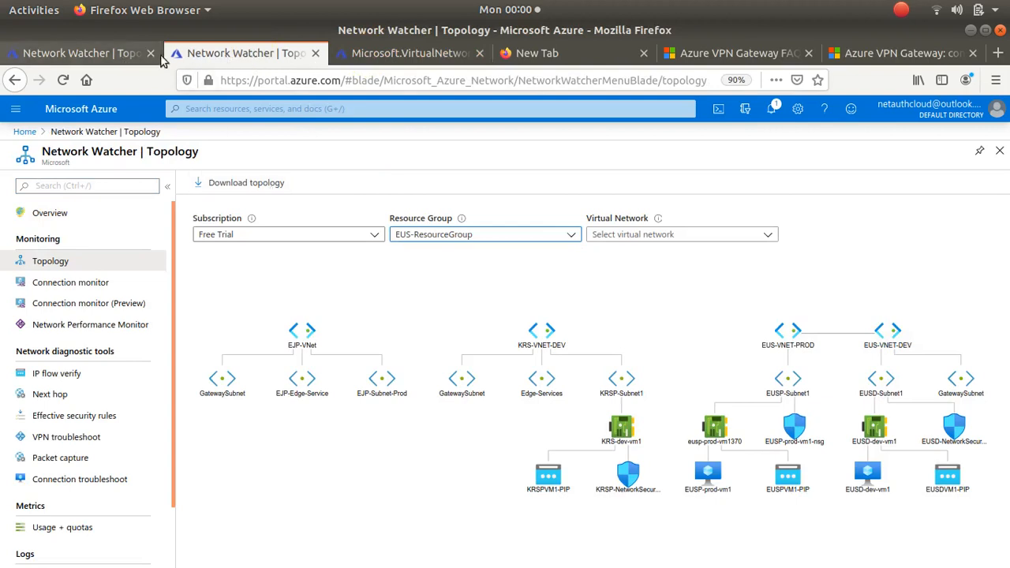
# Step: Start creating a new resource and browse the Networking category of the Azure Marketplace for a gateway
pyautogui.click(16, 111)
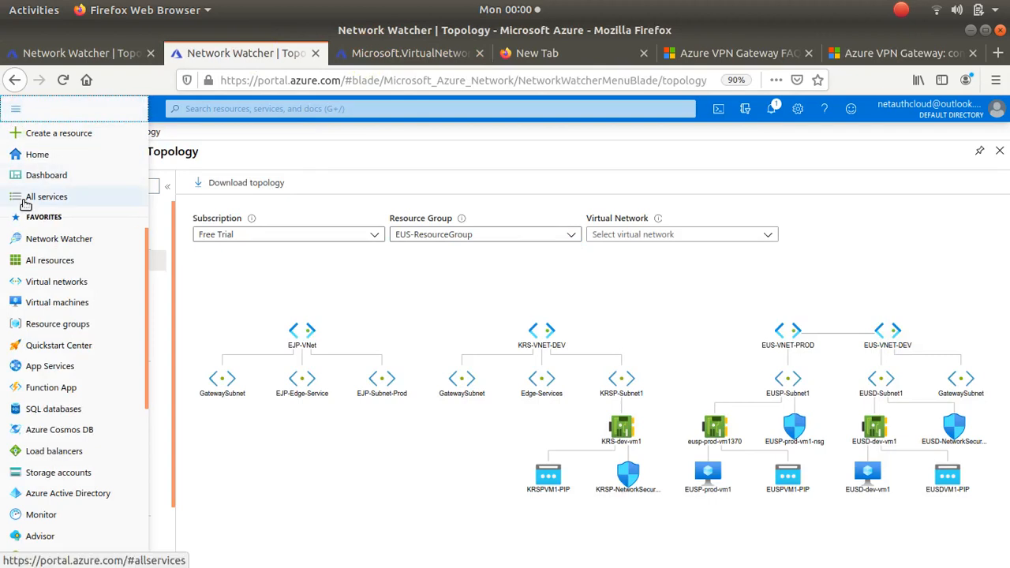
pyautogui.click(50, 131)
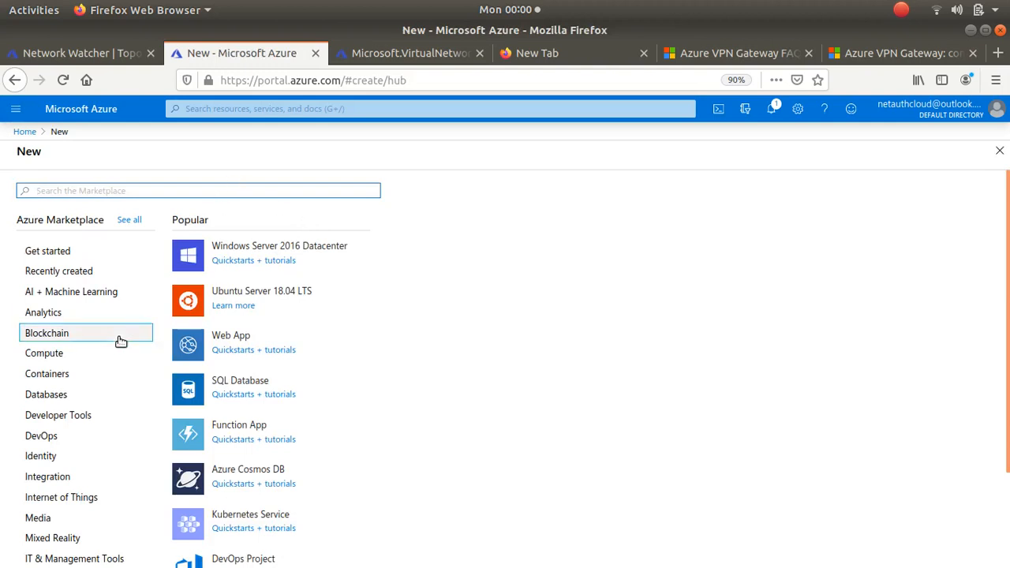
pyautogui.scroll(-3, 82, 465)
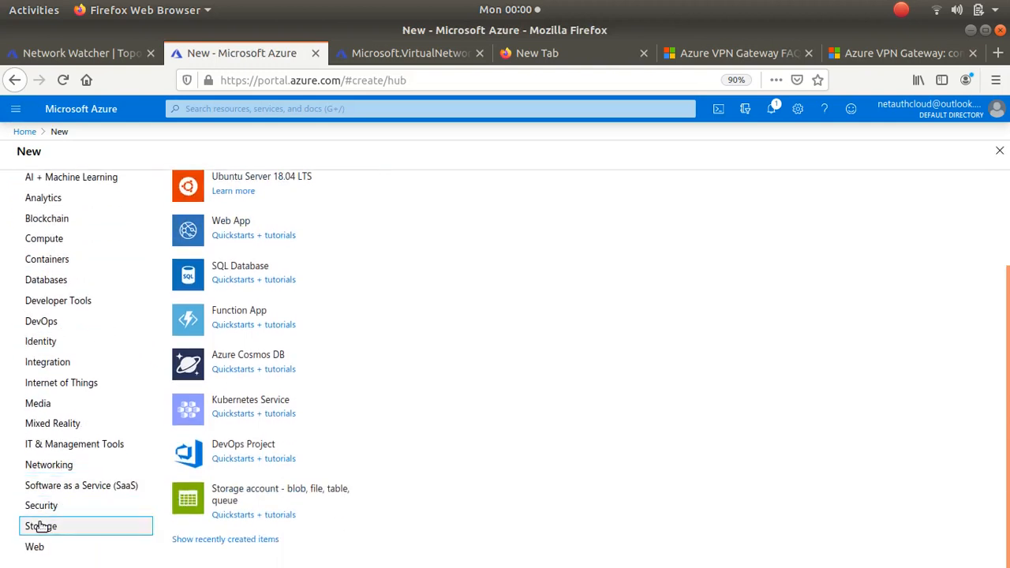
pyautogui.click(57, 469)
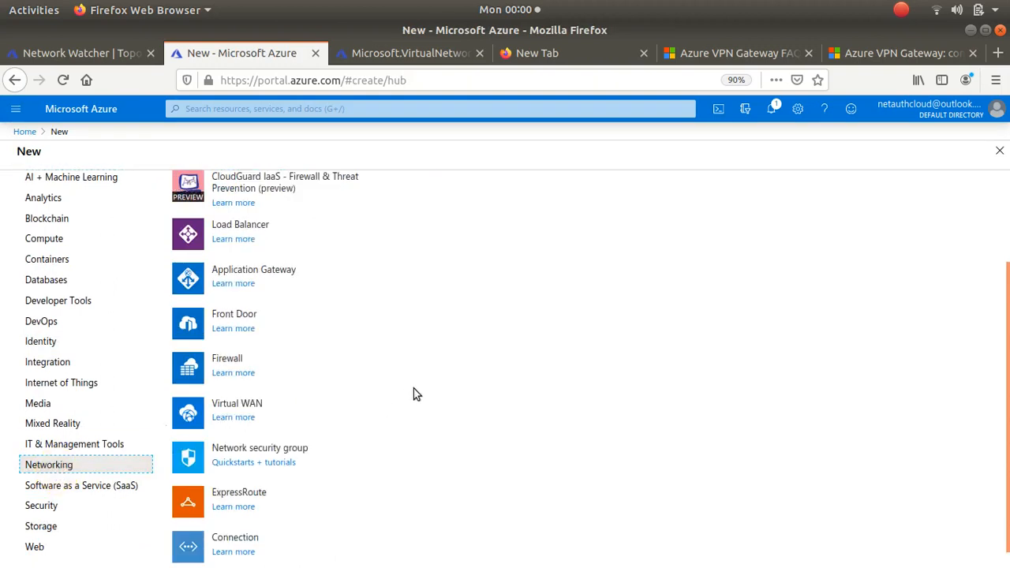
pyautogui.scroll(-1, 416, 394)
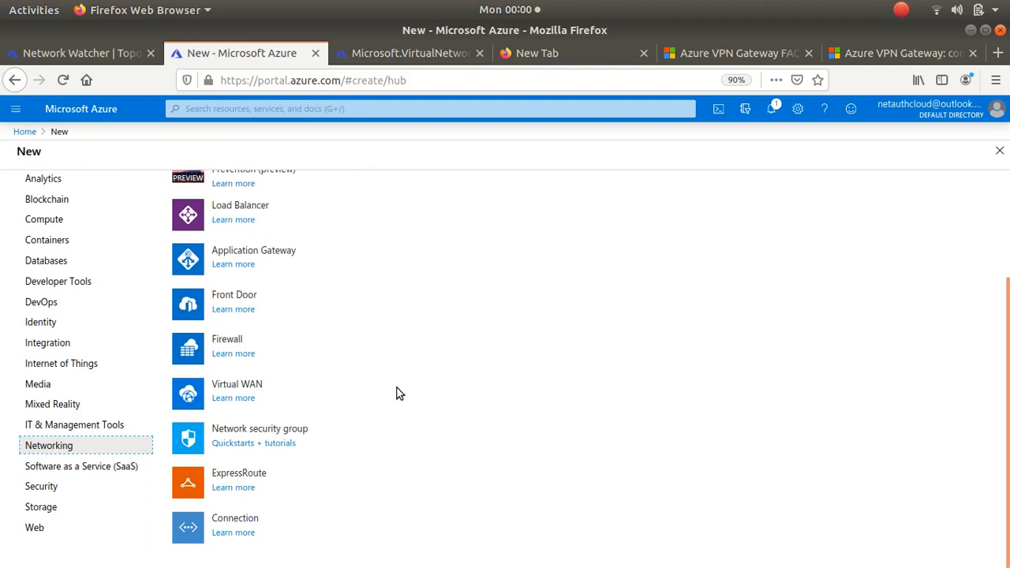
pyautogui.scroll(3, 398, 392)
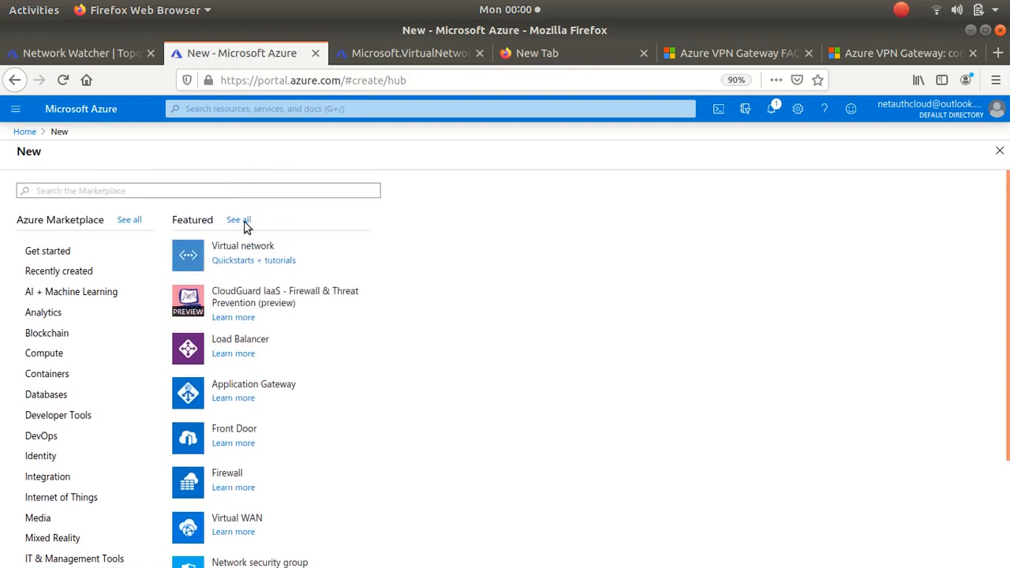
# Step: Search the Marketplace for "virtual netw" and open the creation form for a virtual network gateway
pyautogui.click(211, 189)
pyautogui.write('virt')
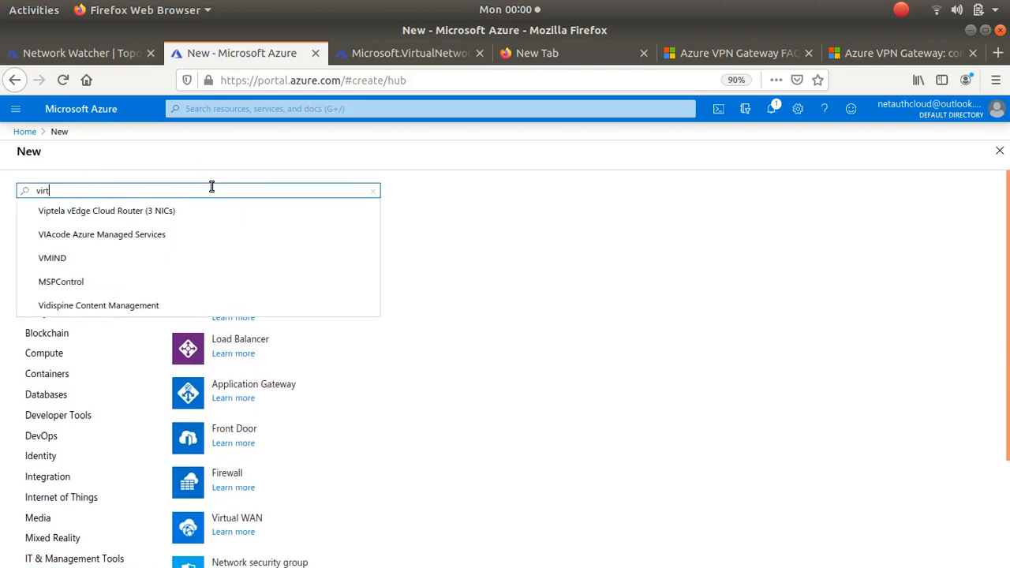
pyautogui.write('ual netw')
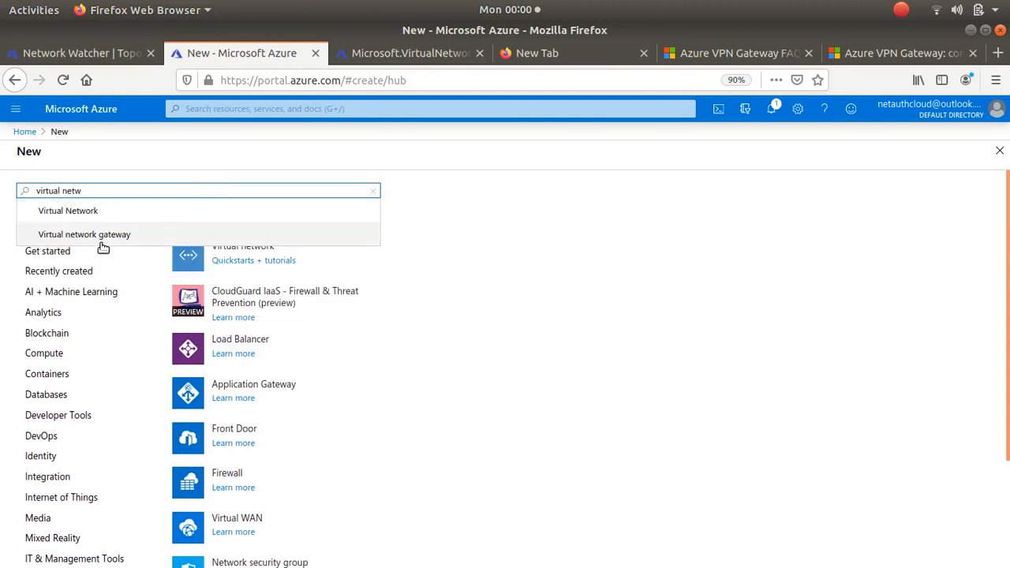
pyautogui.click(101, 240)
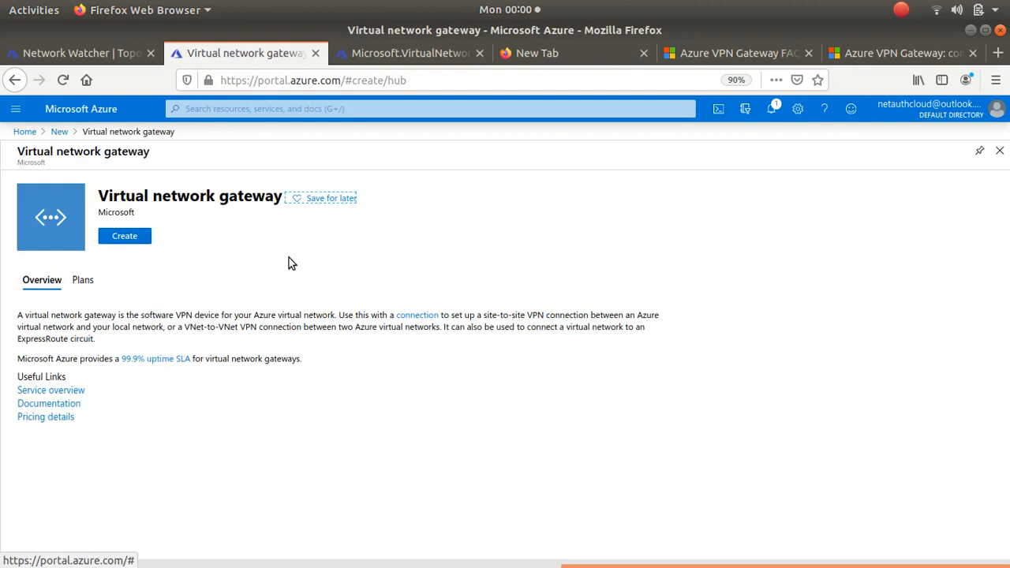
pyautogui.click(138, 236)
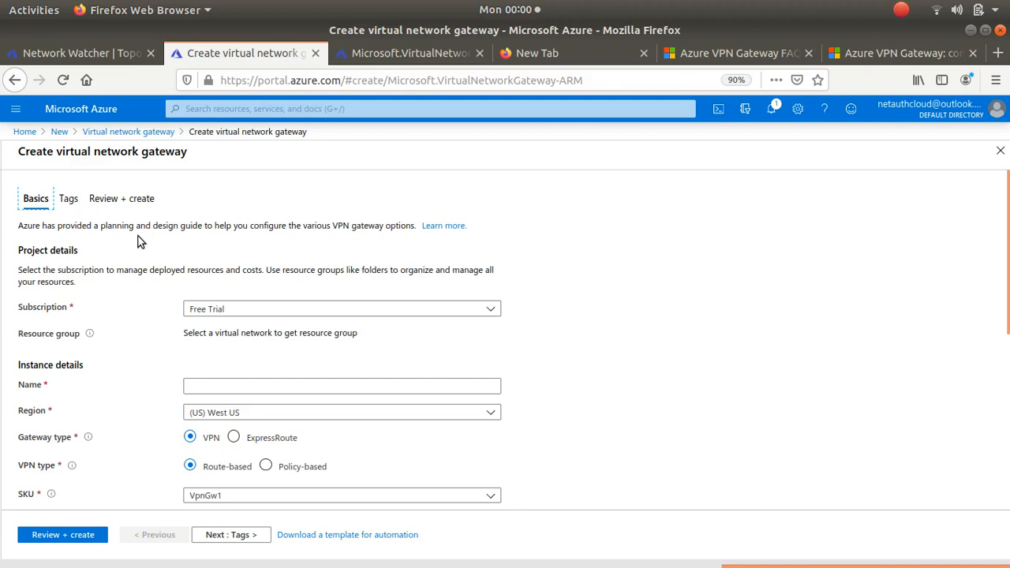
# Step: Name the gateway EJP-VNG and set its region to (Asia Pacific) Japan East, checking the virtual network's name in the topology
pyautogui.click(259, 385)
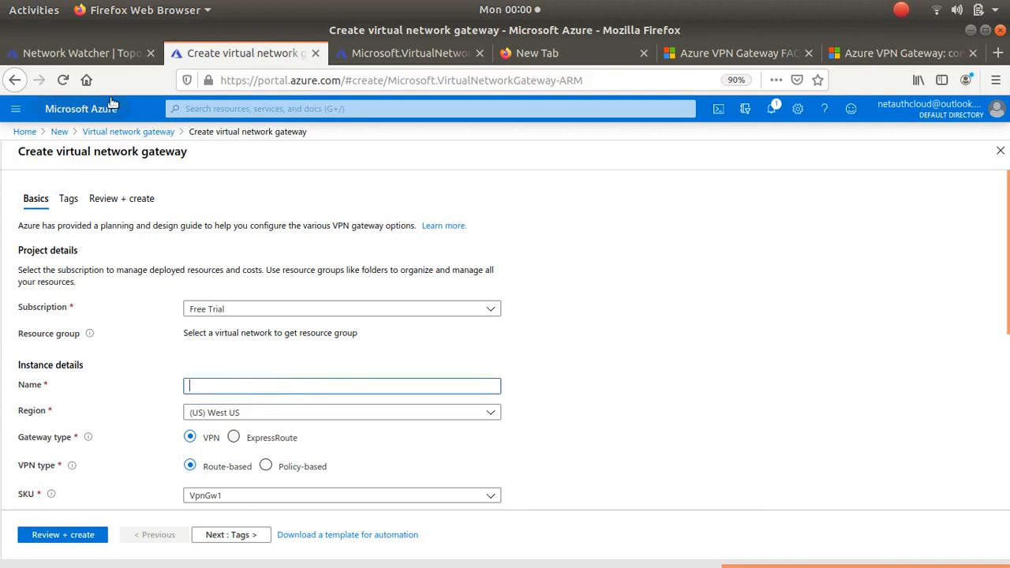
pyautogui.click(87, 55)
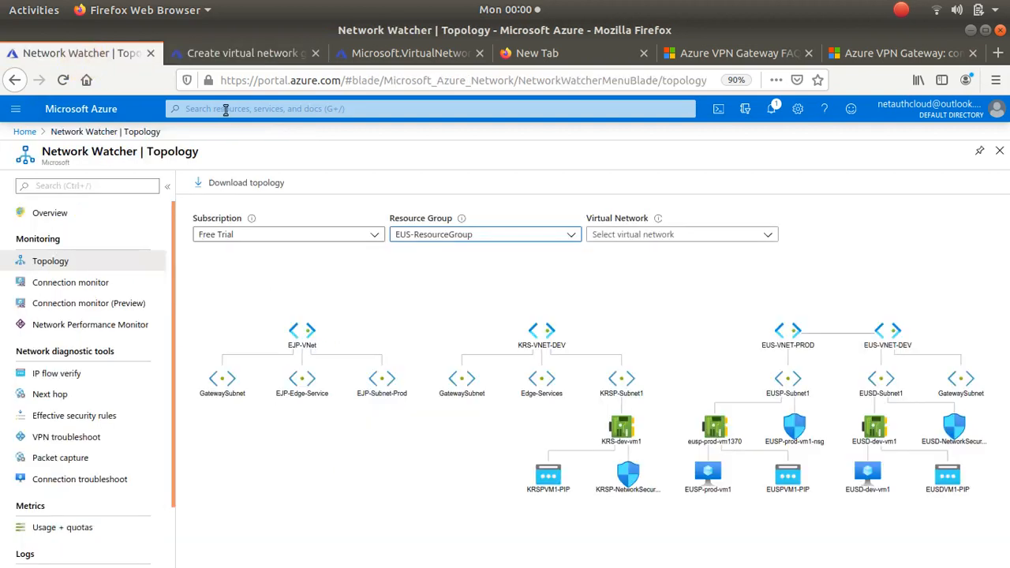
pyautogui.click(236, 53)
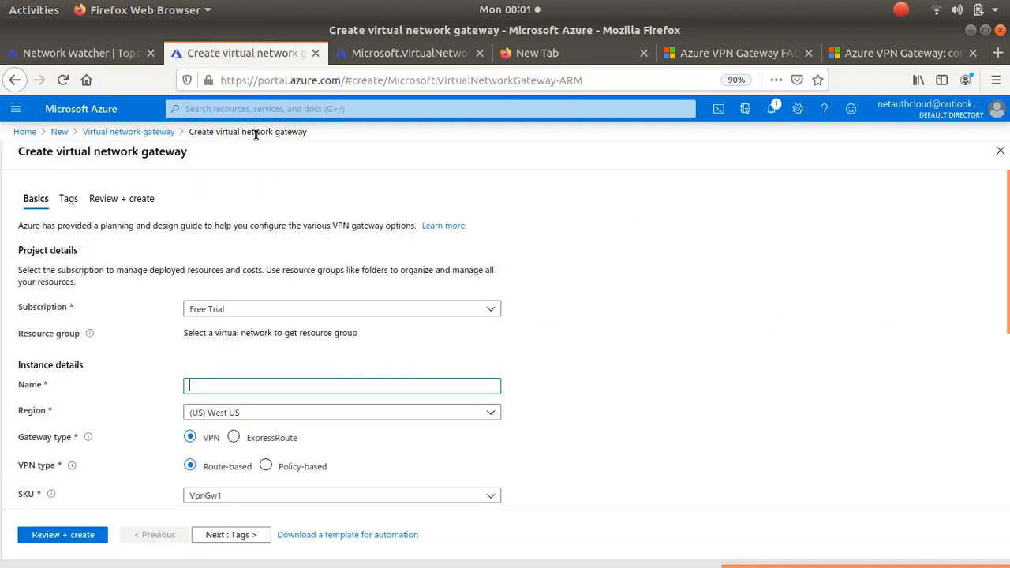
pyautogui.click(300, 416)
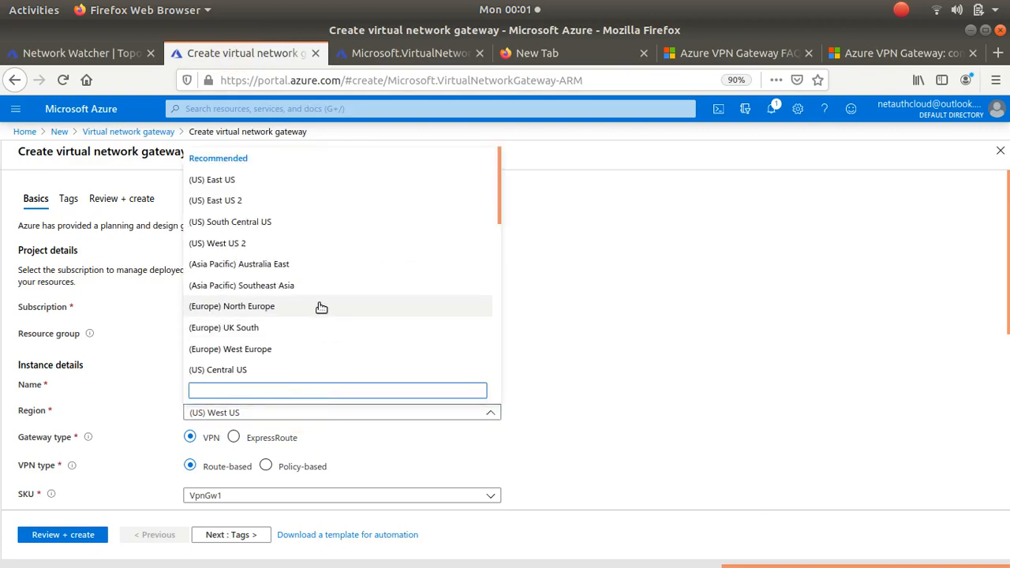
pyautogui.scroll(-4, 320, 304)
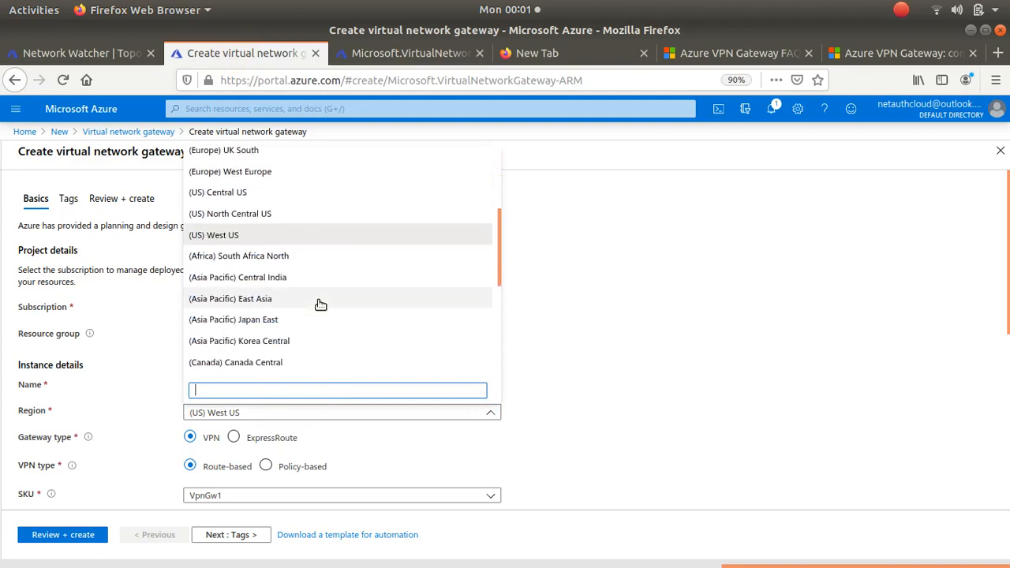
pyautogui.click(254, 320)
# Step: Assign the gateway to the EJP-VNet virtual network and name its new public IP address ejp-pip
pyautogui.scroll(-5, 552, 383)
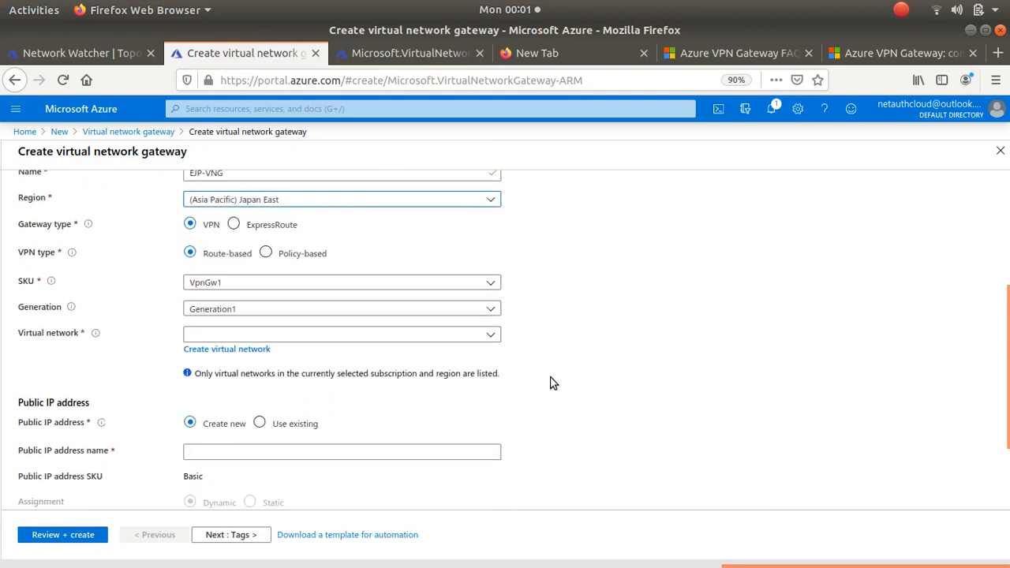
pyautogui.click(390, 338)
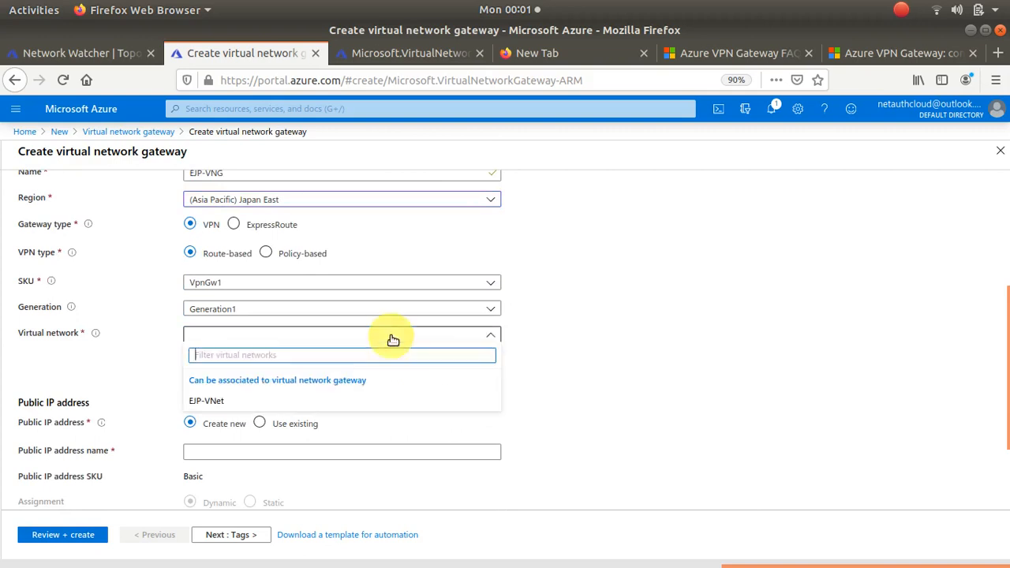
pyautogui.click(299, 400)
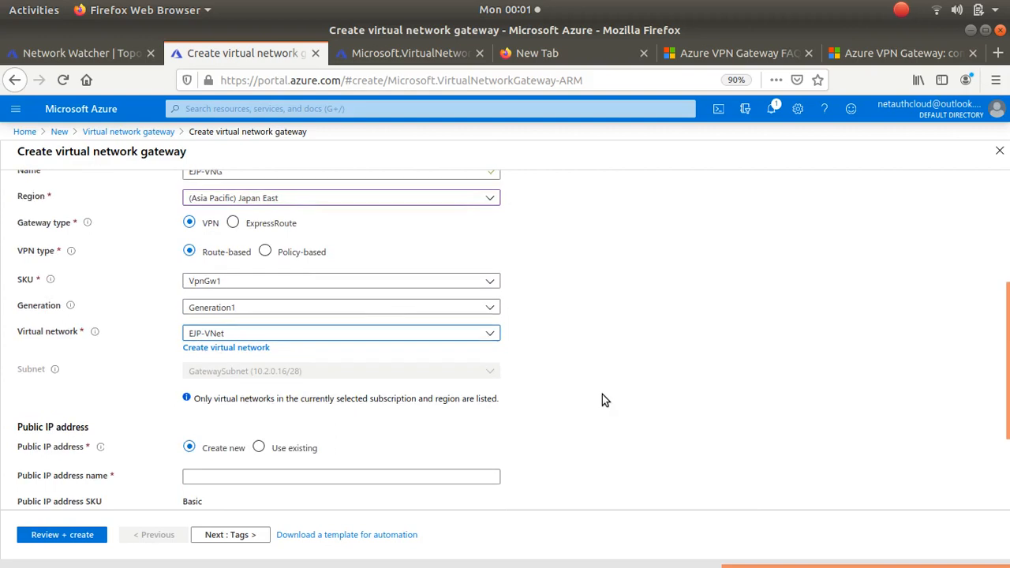
pyautogui.scroll(-3, 602, 398)
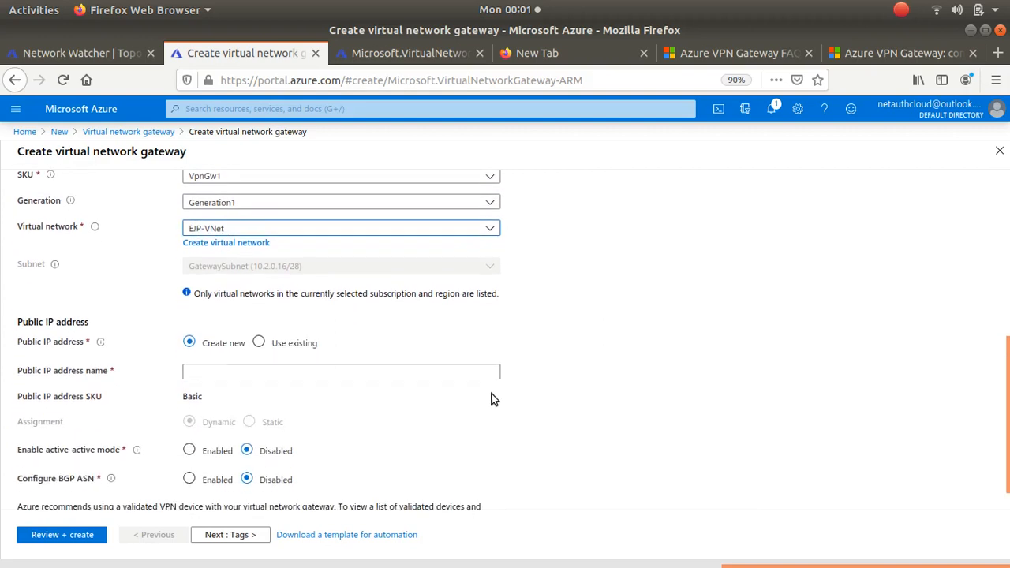
pyautogui.click(350, 373)
pyautogui.write('e')
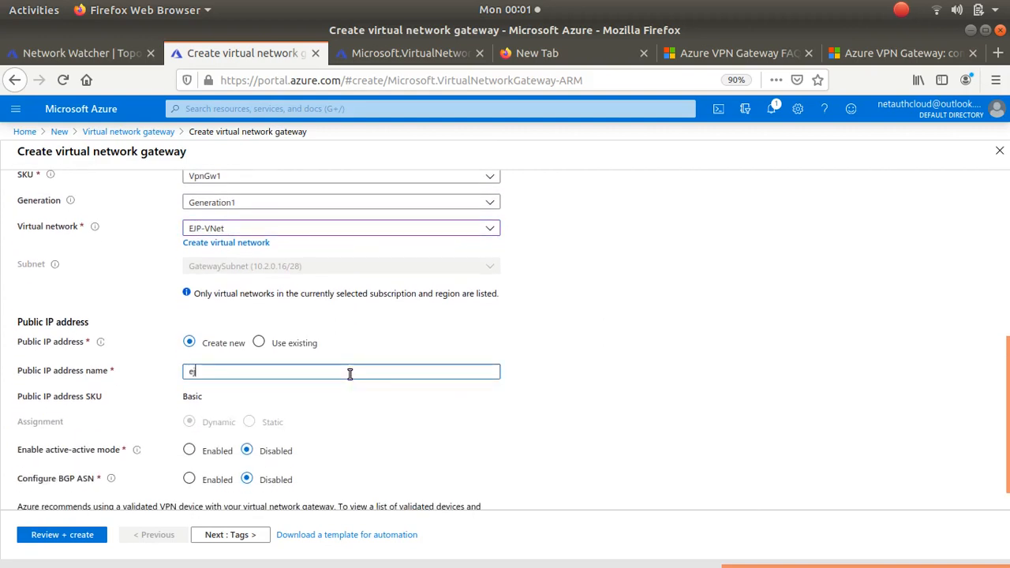
pyautogui.write('jo')
pyautogui.scroll(-1, 487, 379)
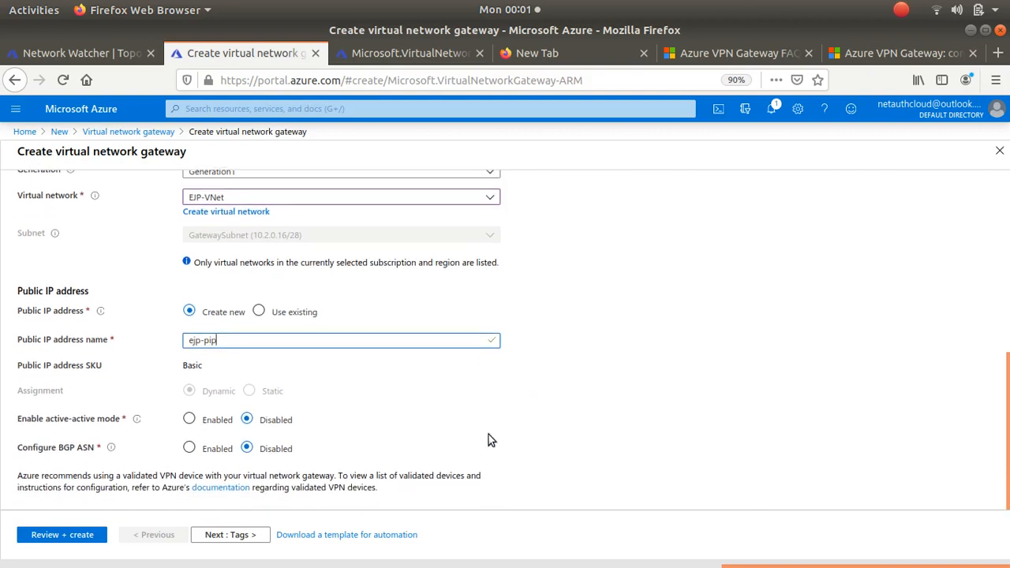
# Step: Validate the EJP-VNG gateway and submit it for deployment, and check the status of the KRS-VNG deployment
pyautogui.click(79, 534)
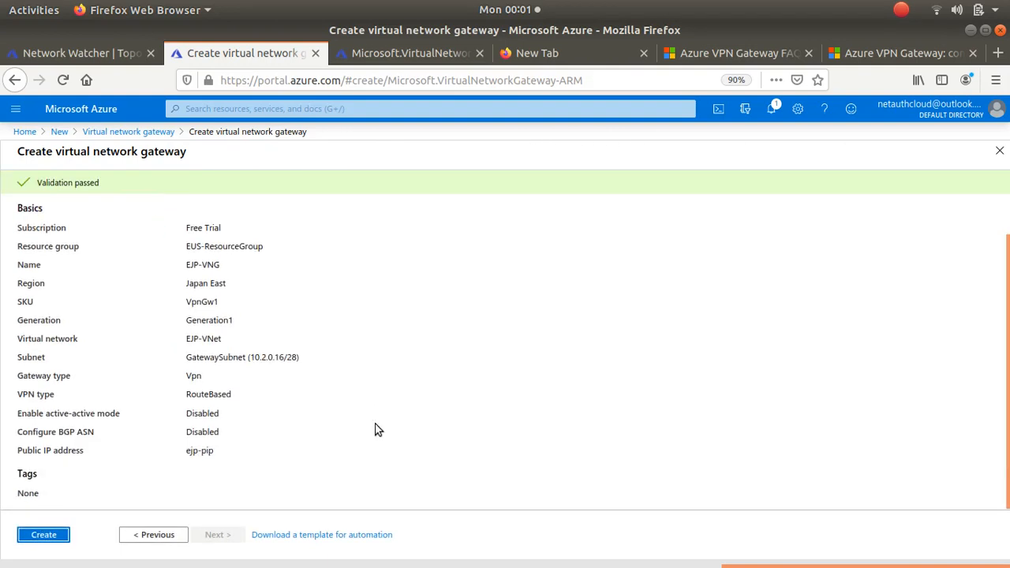
pyautogui.click(45, 535)
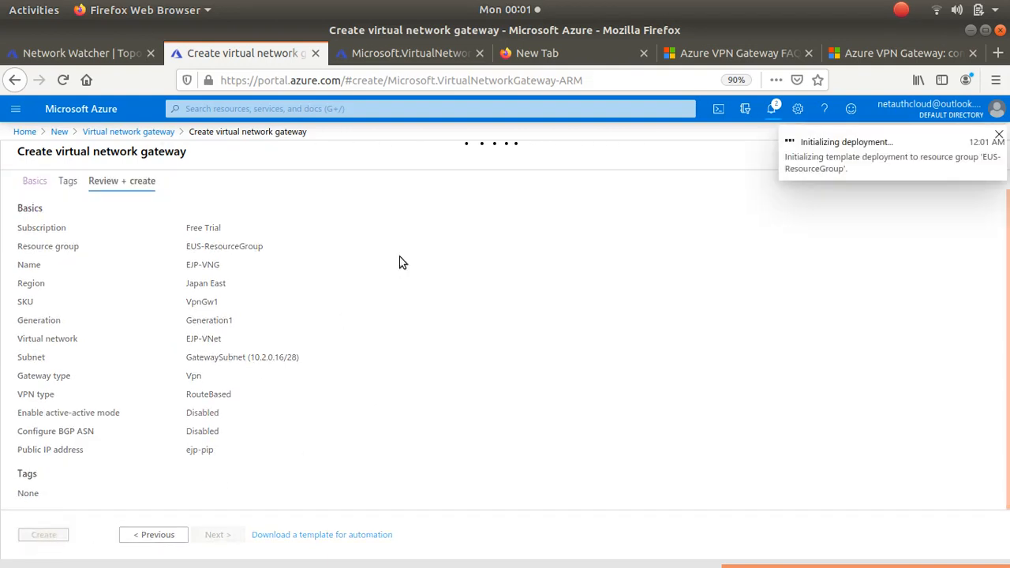
pyautogui.click(436, 49)
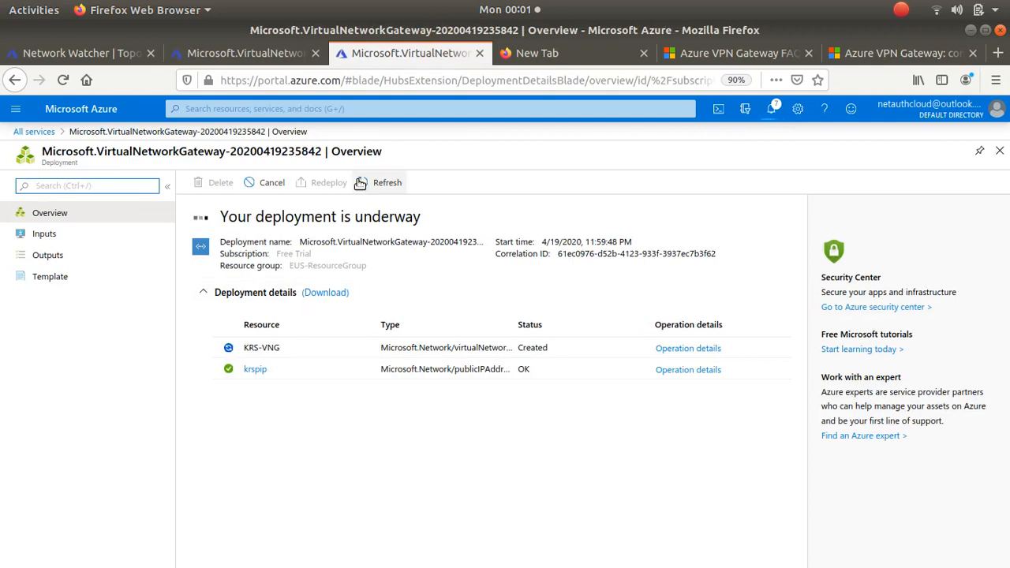
# Step: Reload the Network Watcher topology for EUS-ResourceGroup and examine the gateways under the virtual networks
pyautogui.click(122, 55)
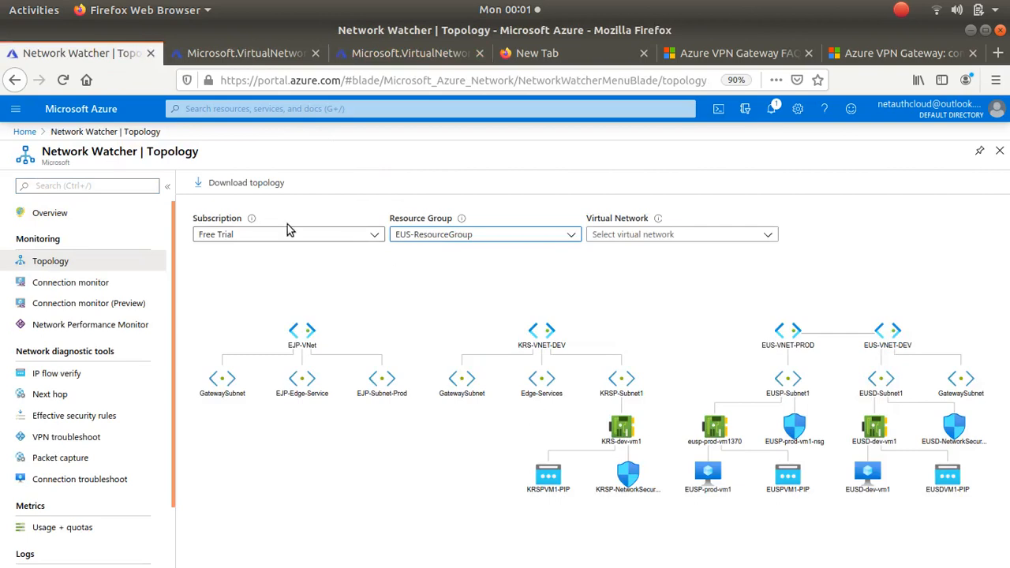
pyautogui.click(24, 131)
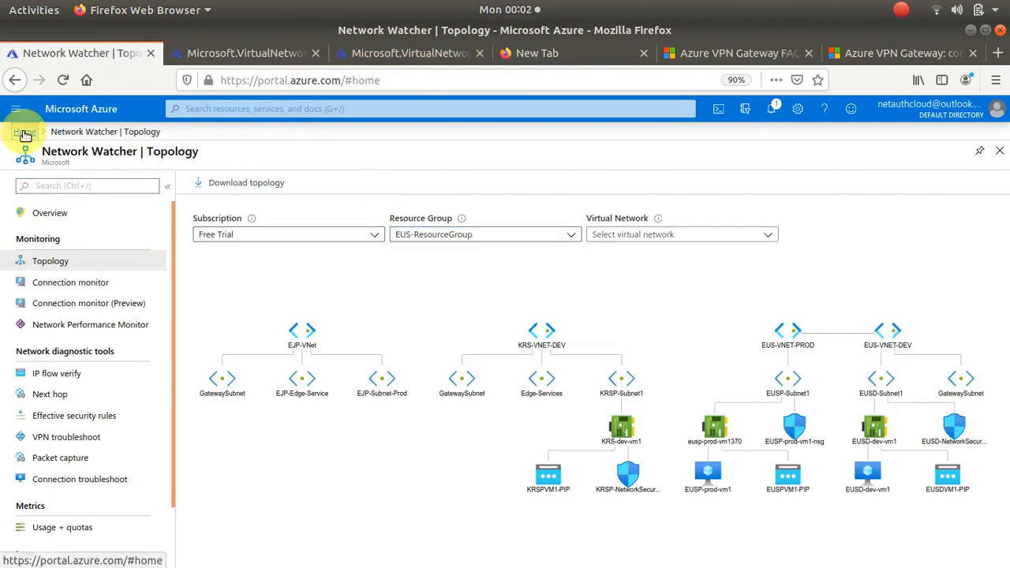
pyautogui.click(249, 183)
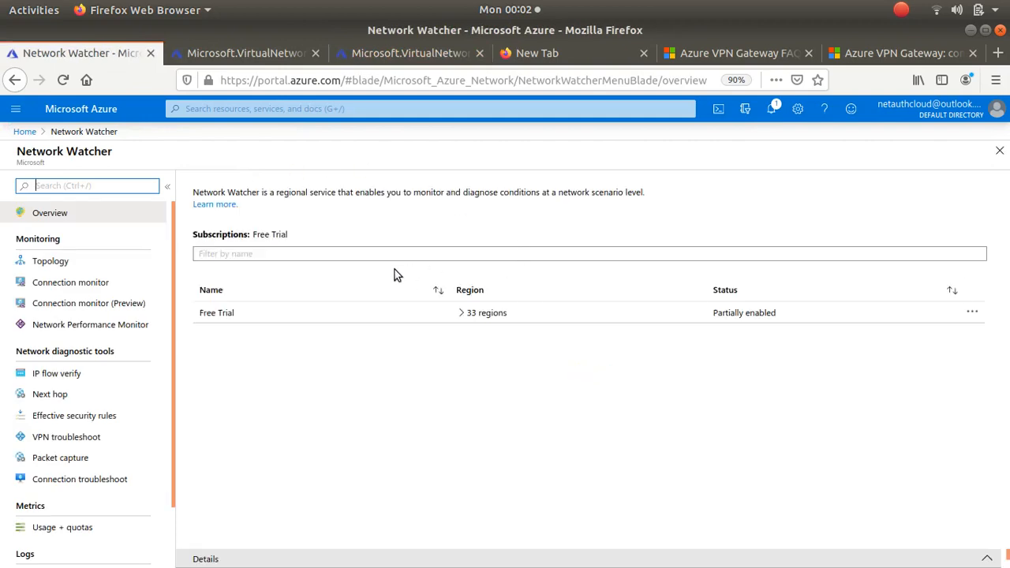
pyautogui.click(51, 262)
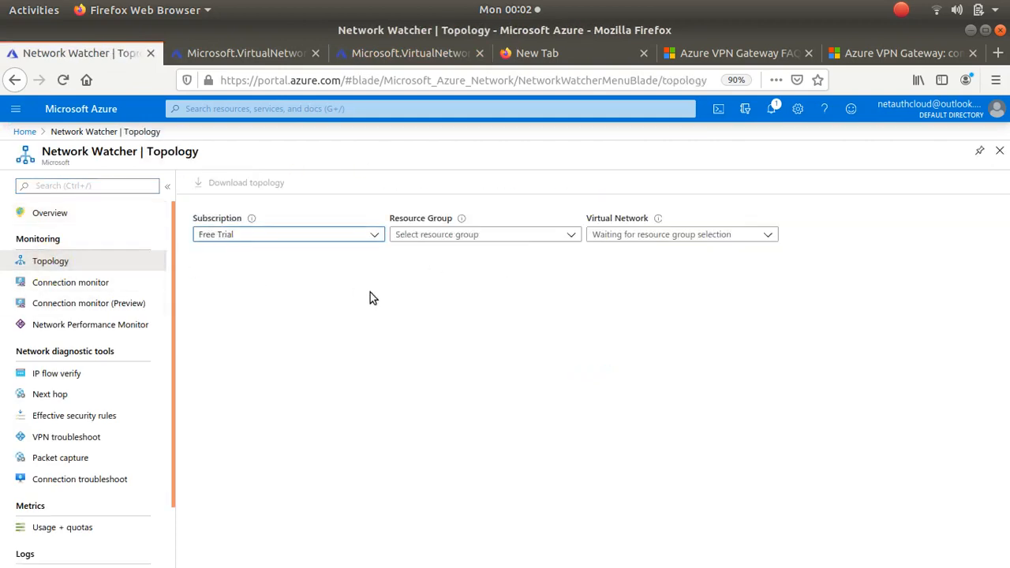
pyautogui.click(570, 236)
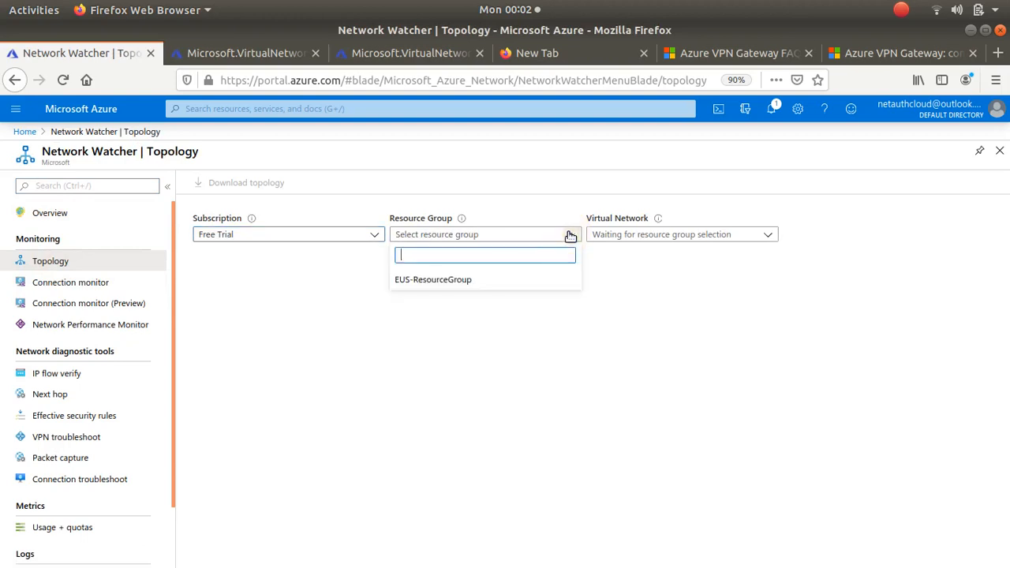
pyautogui.click(465, 282)
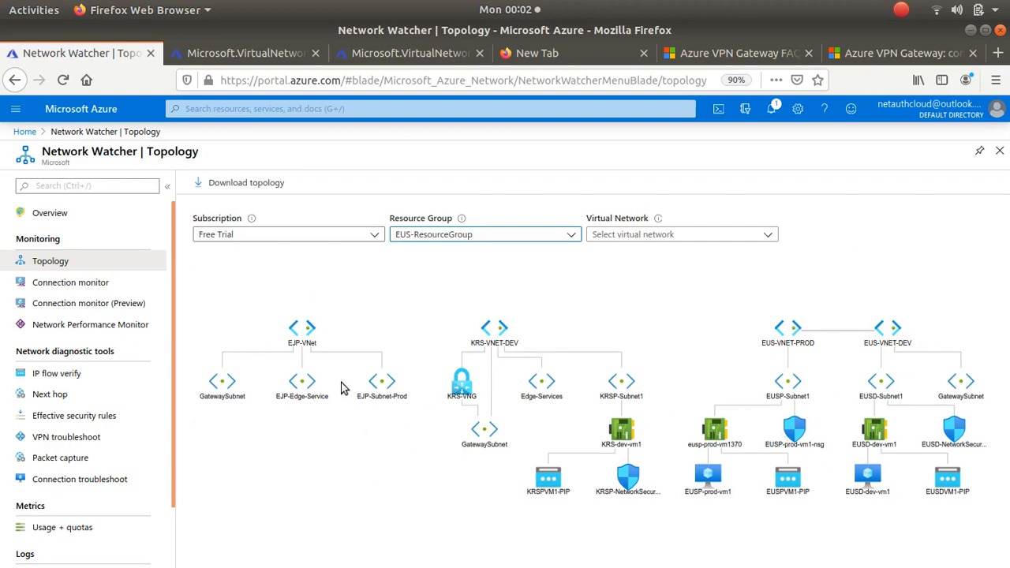
pyautogui.scroll(2, 529, 292)
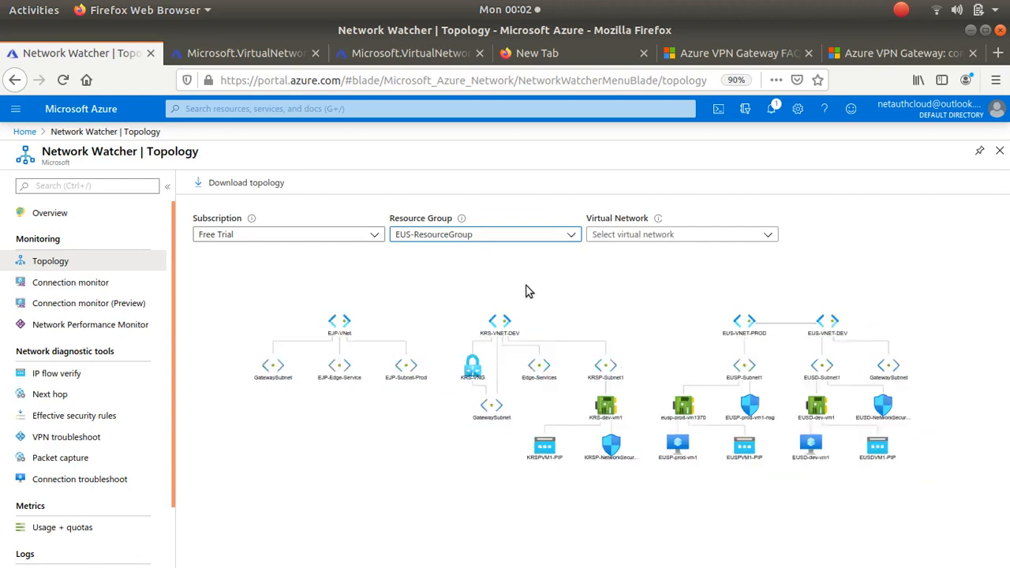
pyautogui.scroll(1, 528, 292)
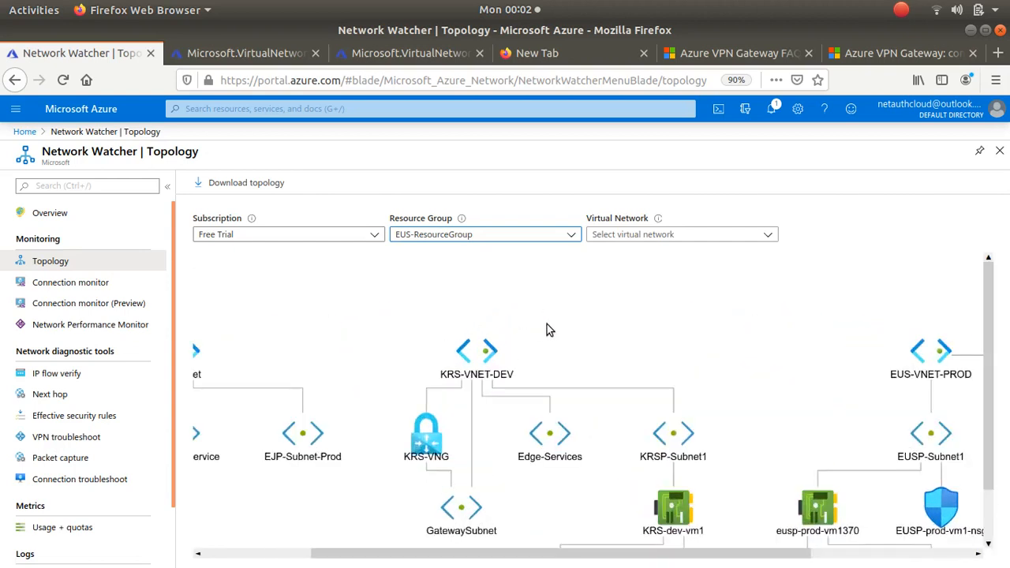
# Step: Limit the topology to the KRS-VNET-DEV virtual network and examine how its gateway connects to the gateway subnet
pyautogui.click(771, 235)
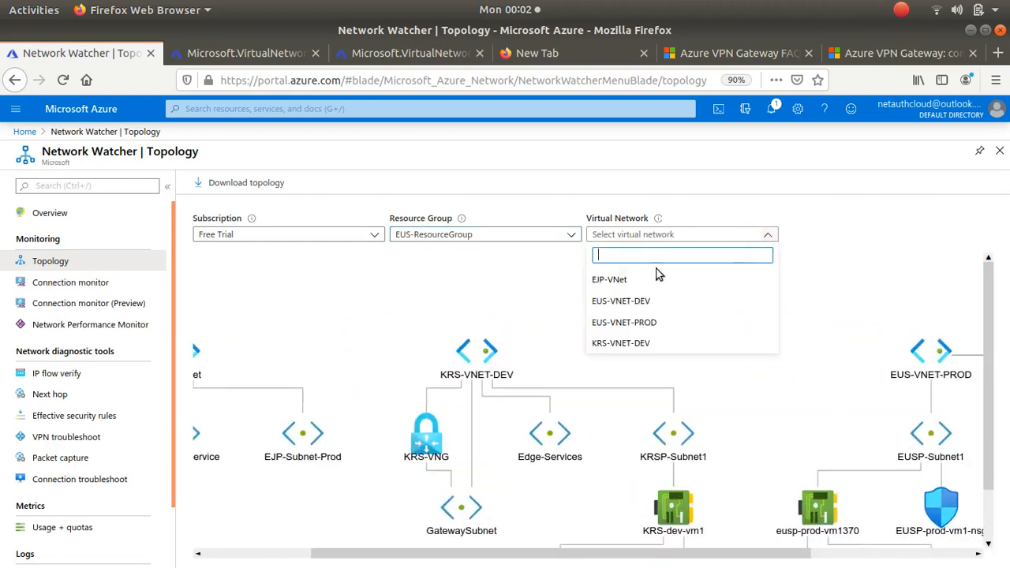
pyautogui.click(630, 345)
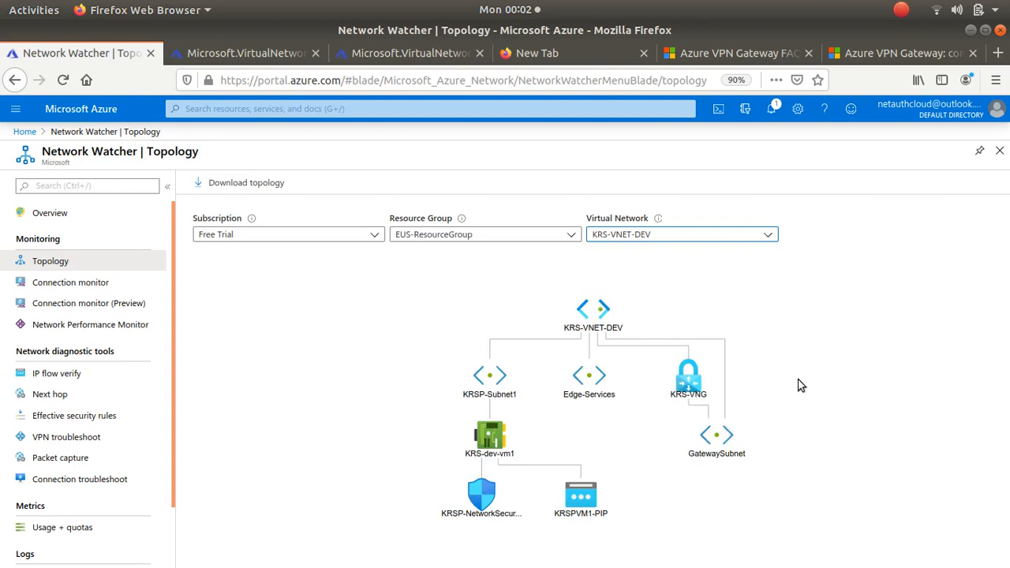
pyautogui.scroll(3, 799, 385)
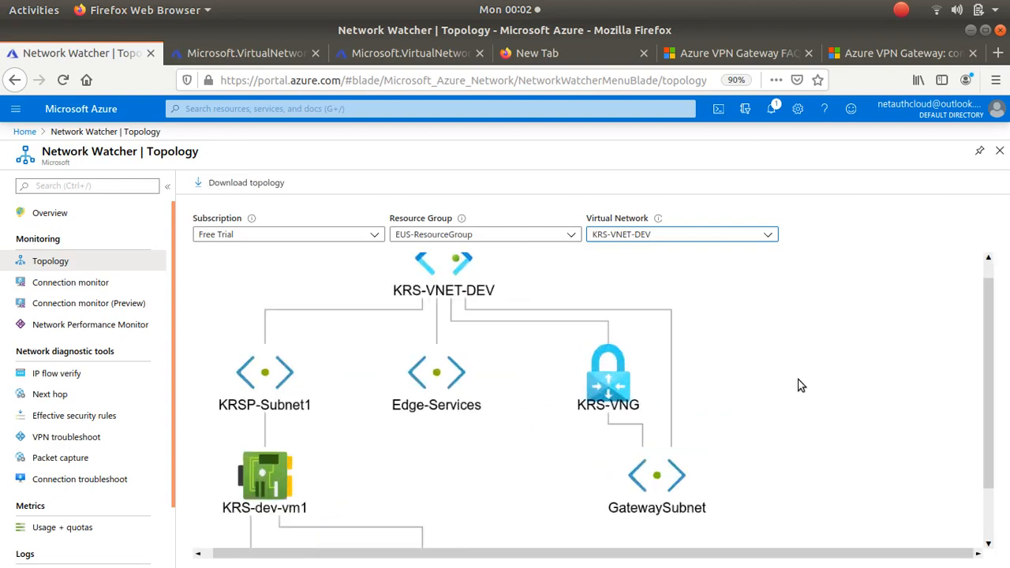
# Step: Compare the KRS-VNET-DEV topology with the deployment status of the EJP-VNG and KRS-VNG gateways
pyautogui.scroll(-2, 799, 385)
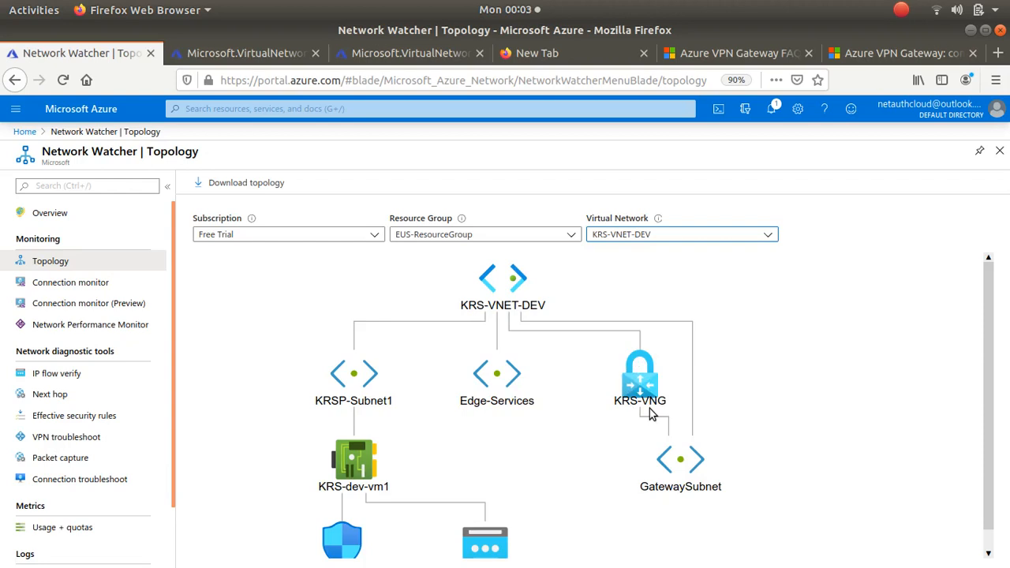
pyautogui.click(273, 53)
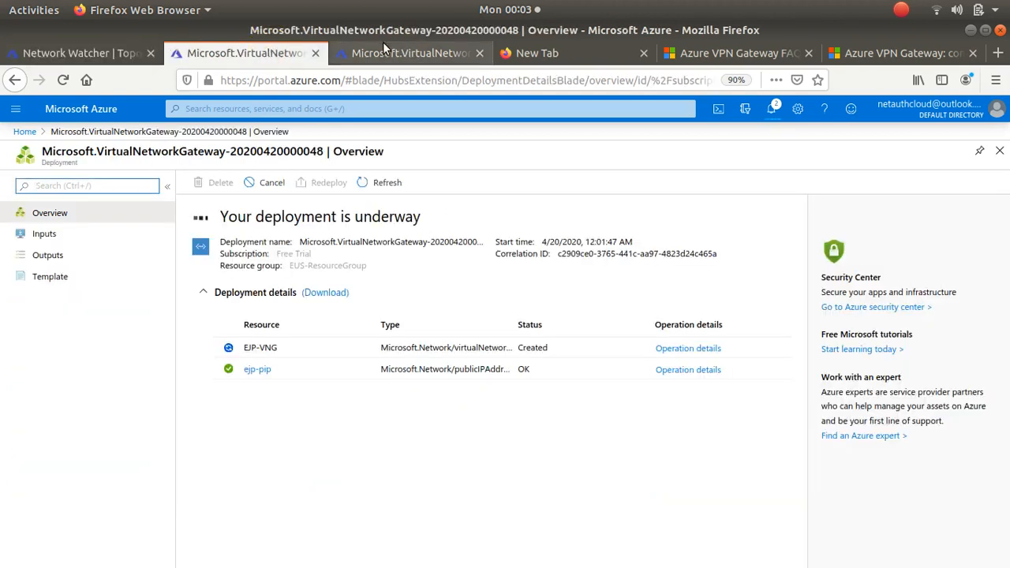
pyautogui.click(384, 51)
pyautogui.click(259, 53)
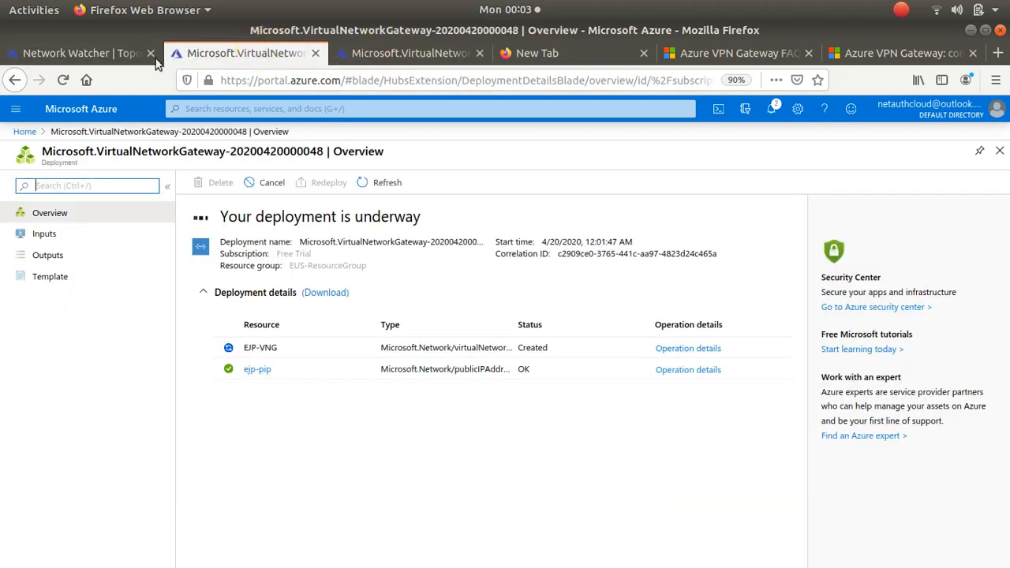
pyautogui.click(111, 57)
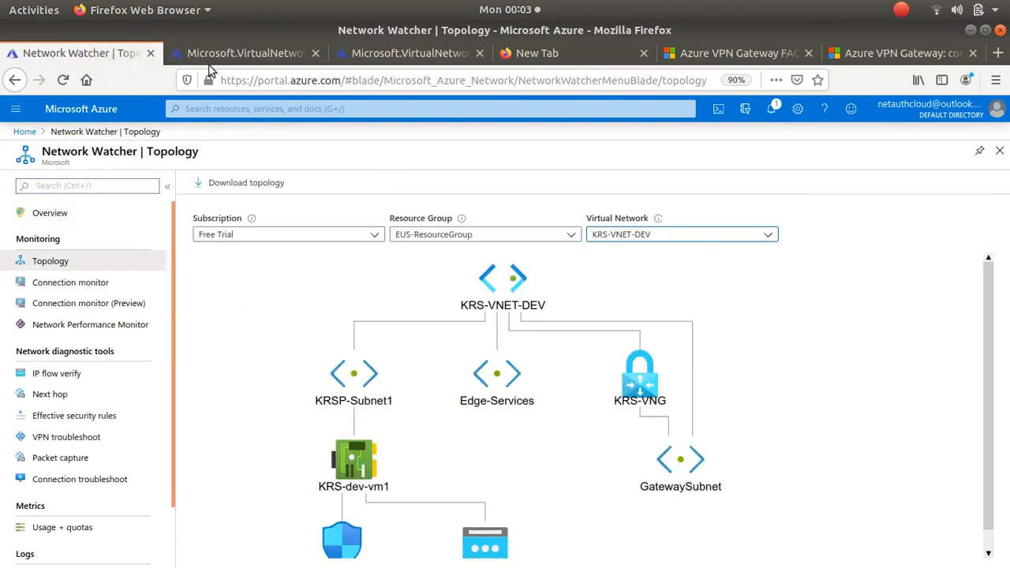
pyautogui.click(264, 51)
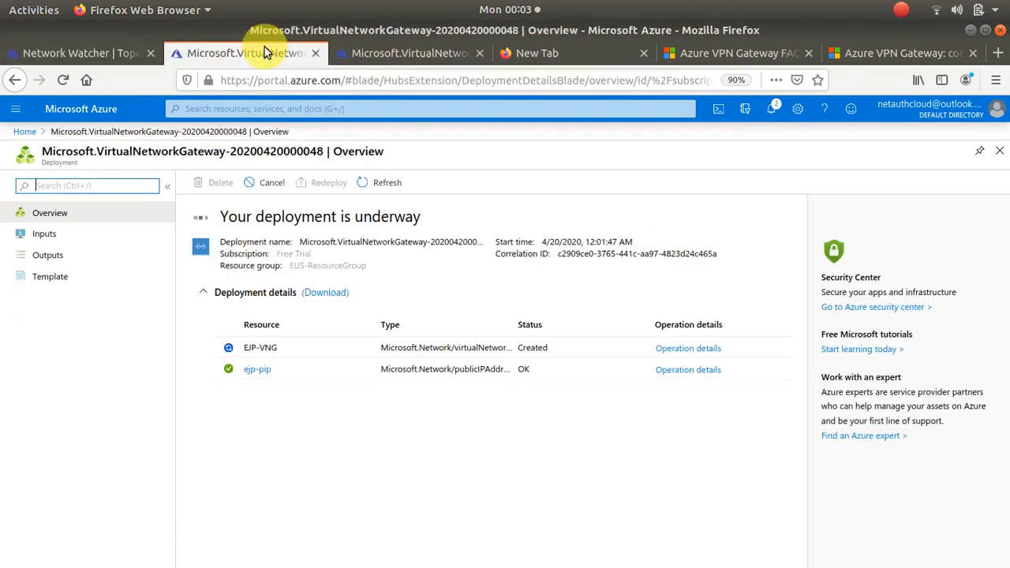
pyautogui.click(393, 53)
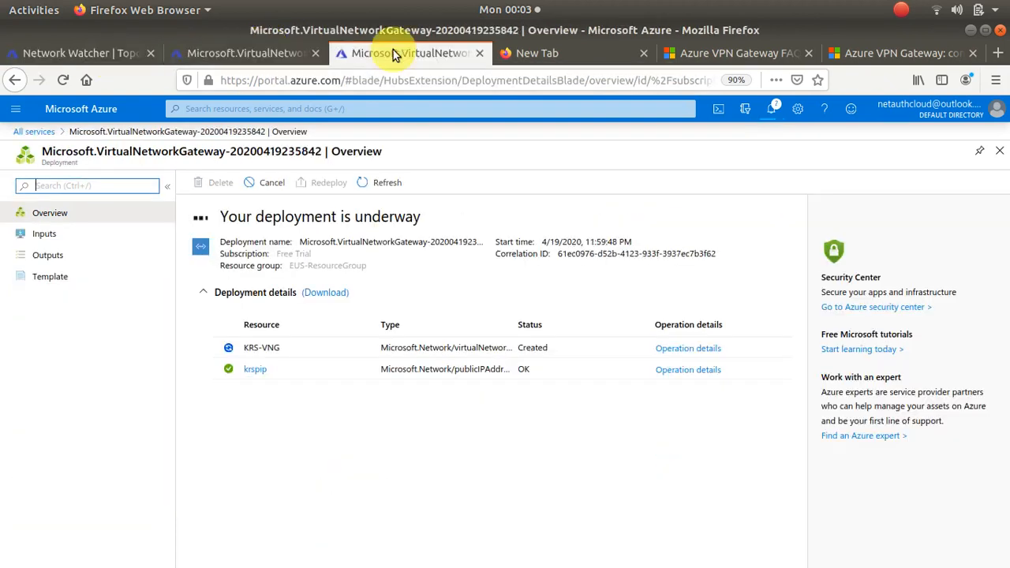
pyautogui.click(907, 9)
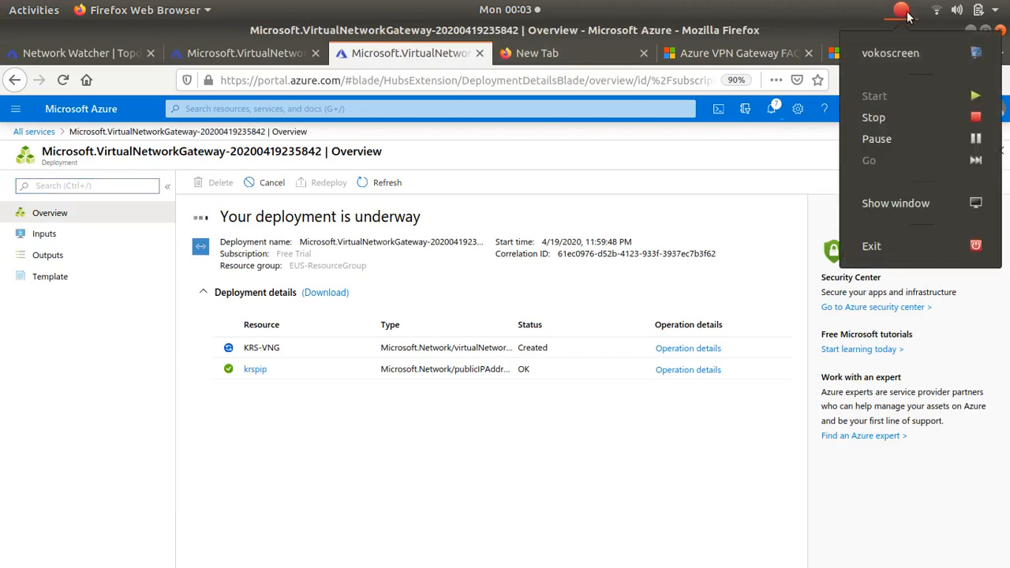
pyautogui.click(894, 139)
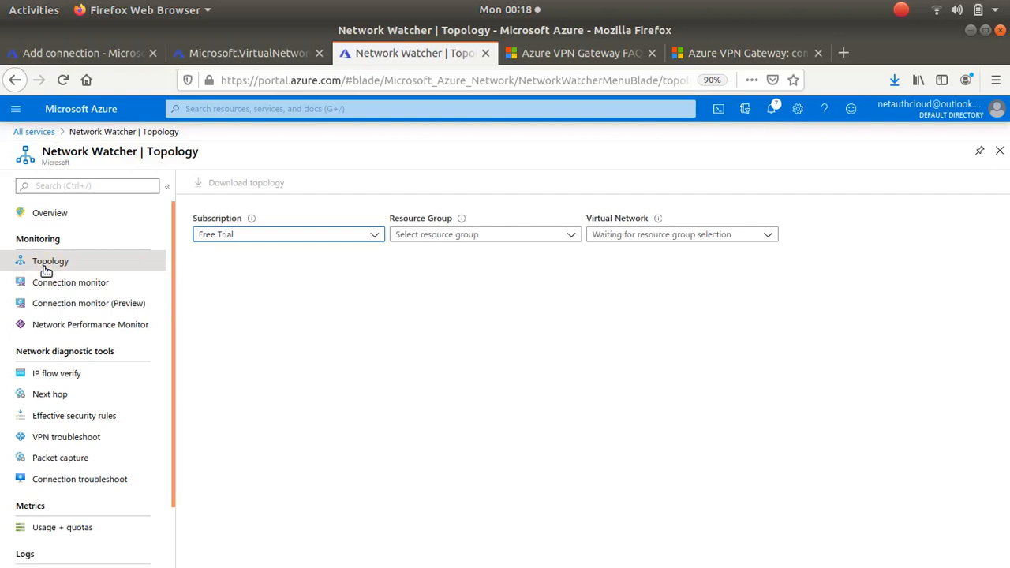
# Step: Check the EJP-VNG deployment, load the EUS-ResourceGroup topology and examine the gateways under EJP-VNet and KRS-VNET-DEV
pyautogui.click(242, 52)
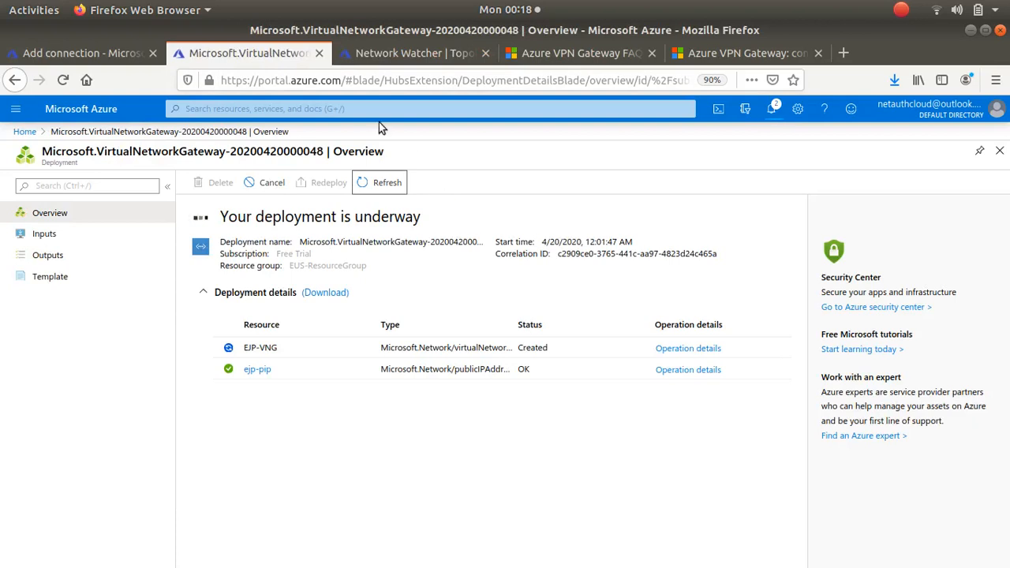
pyautogui.click(386, 53)
pyautogui.click(570, 231)
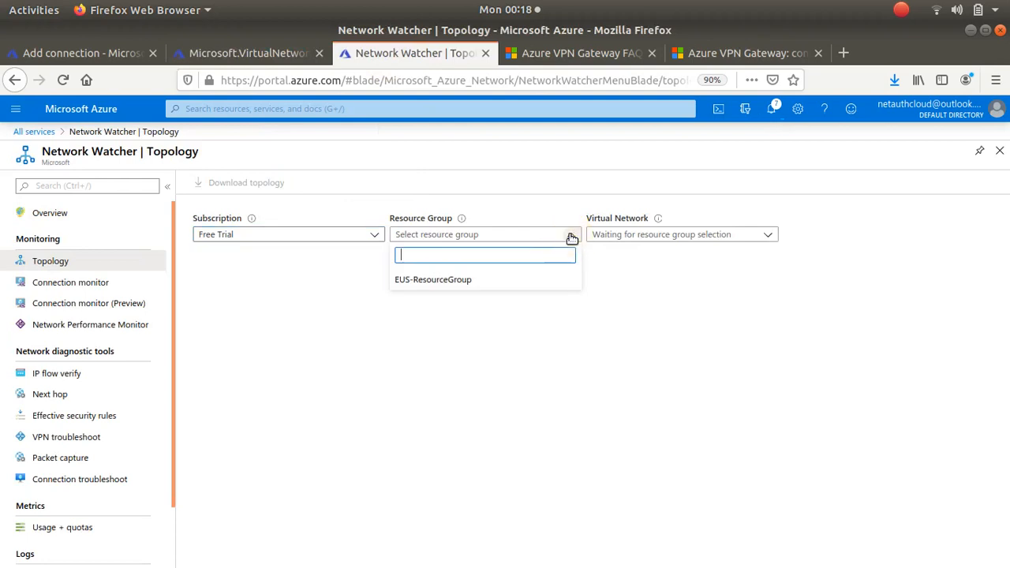
pyautogui.click(463, 281)
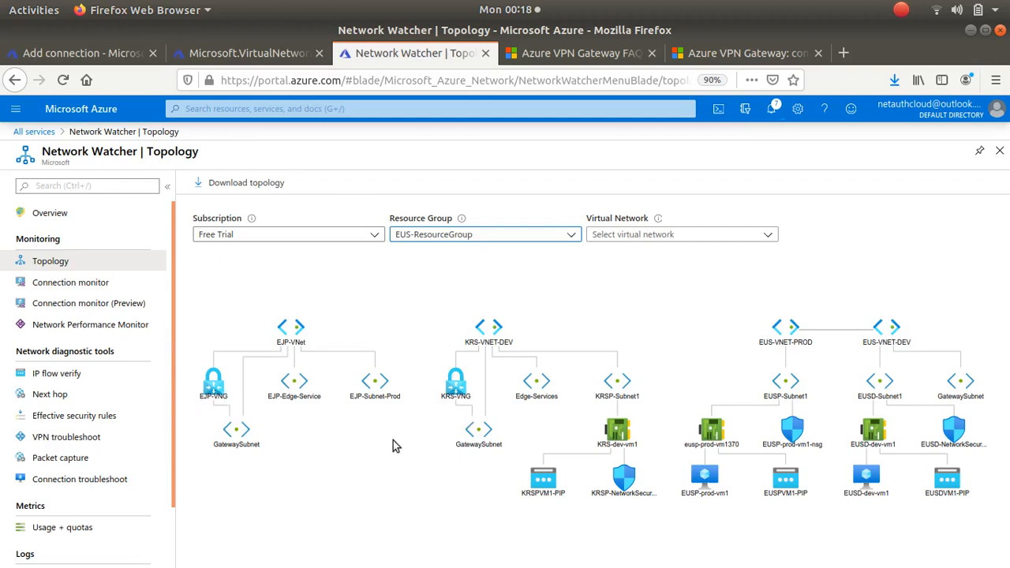
pyautogui.scroll(5, 368, 432)
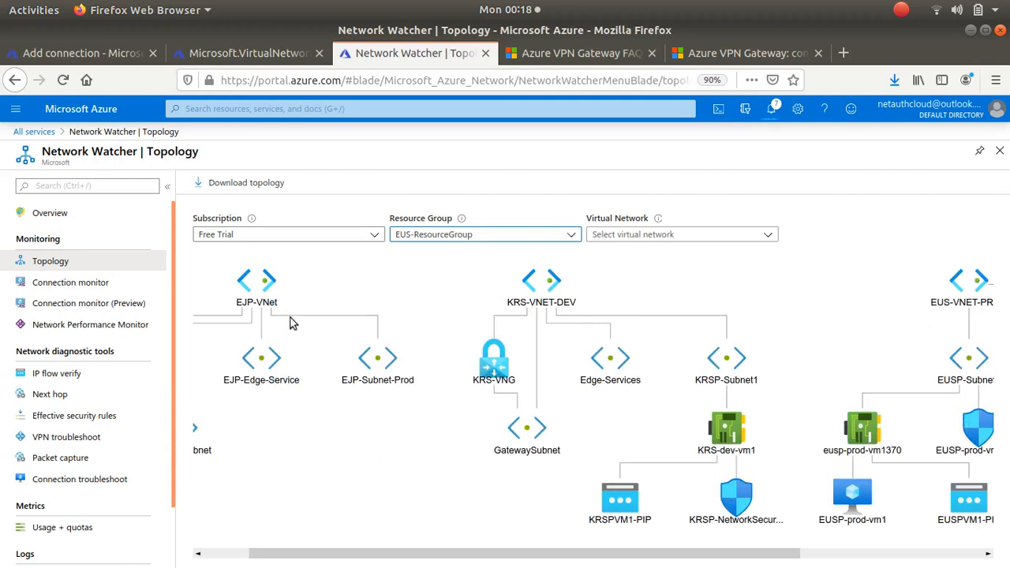
pyautogui.moveTo(236, 300); pyautogui.dragTo(413, 331)
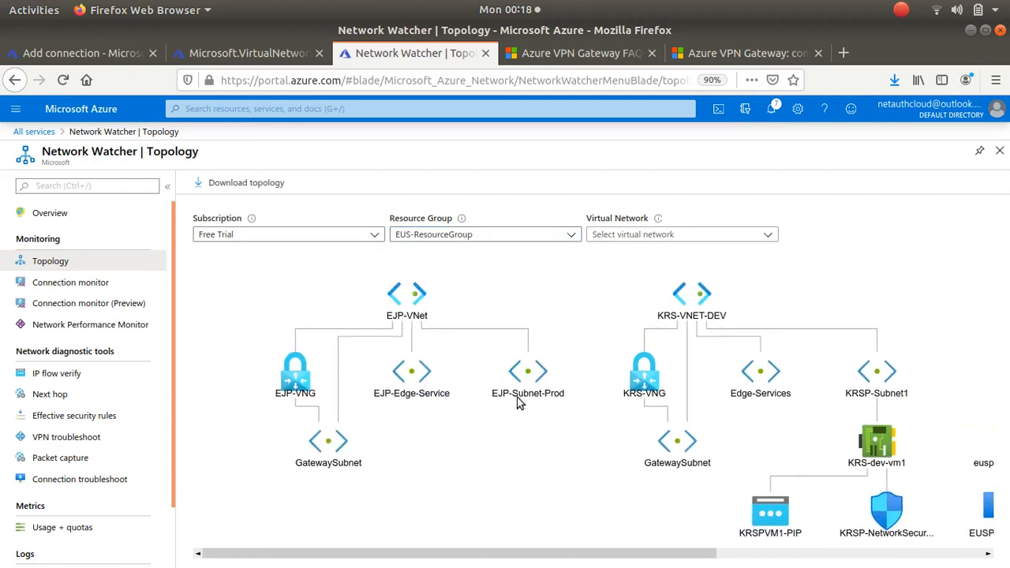
pyautogui.scroll(2, 519, 402)
pyautogui.moveTo(374, 276); pyautogui.dragTo(352, 303)
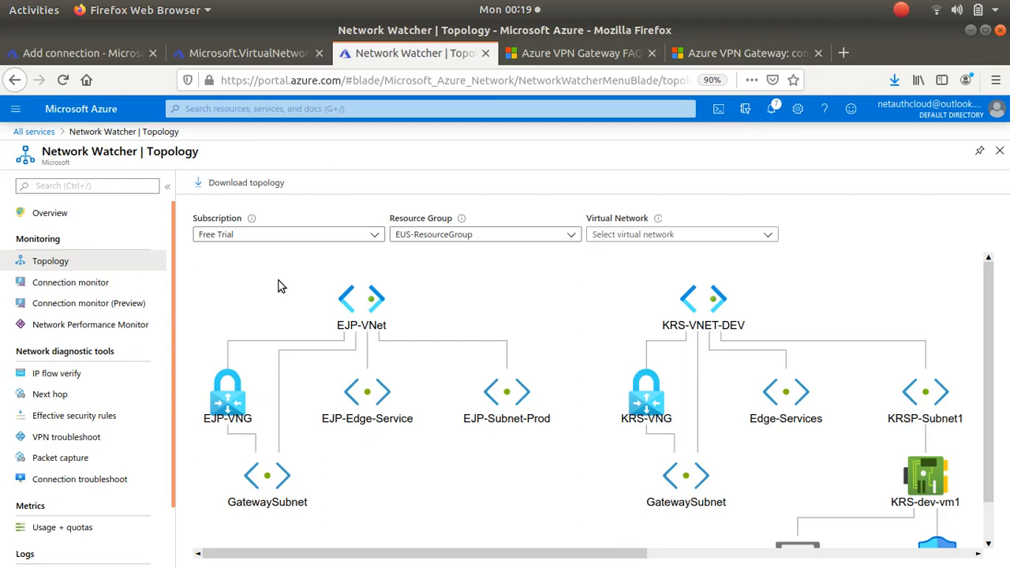
# Step: Discard the unsaved EJP-VNC connection draft and return to the Network Watcher topology
pyautogui.click(119, 52)
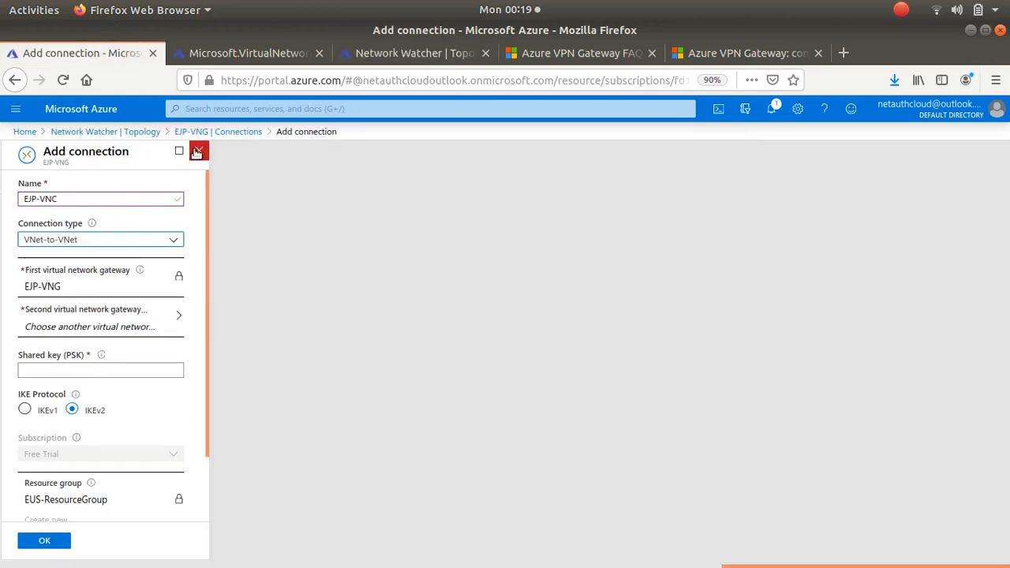
pyautogui.click(198, 152)
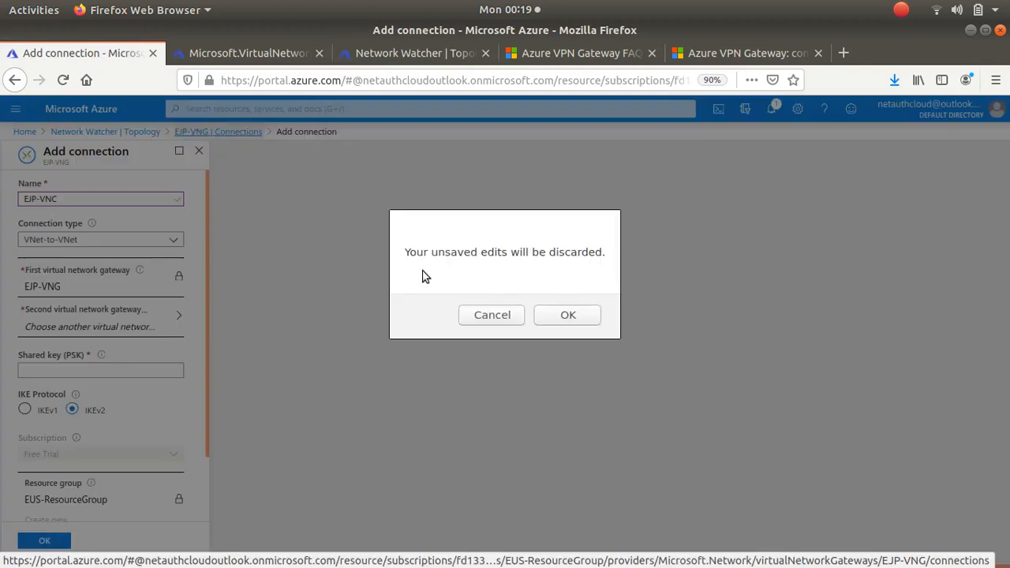
pyautogui.click(564, 314)
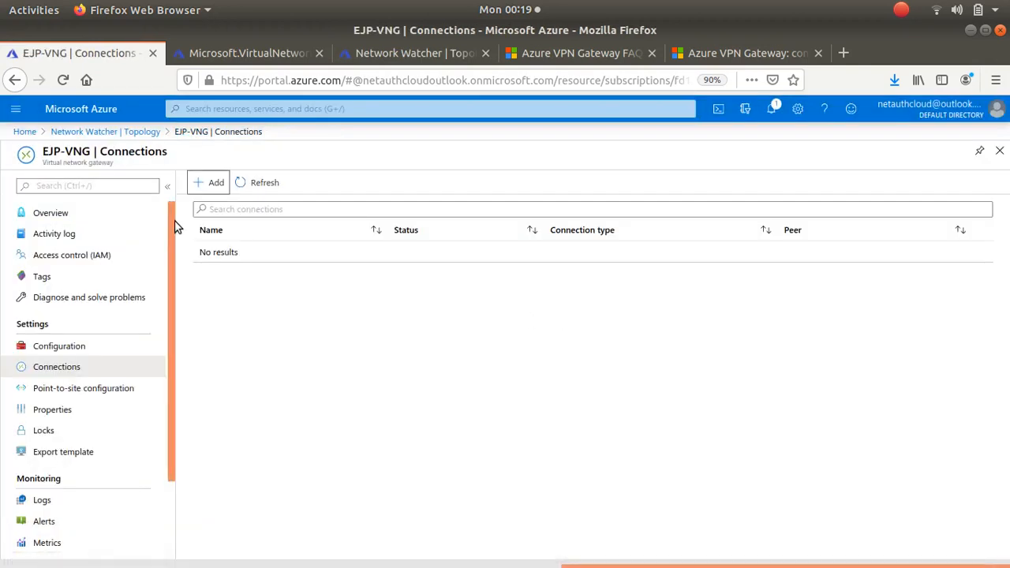
pyautogui.click(122, 132)
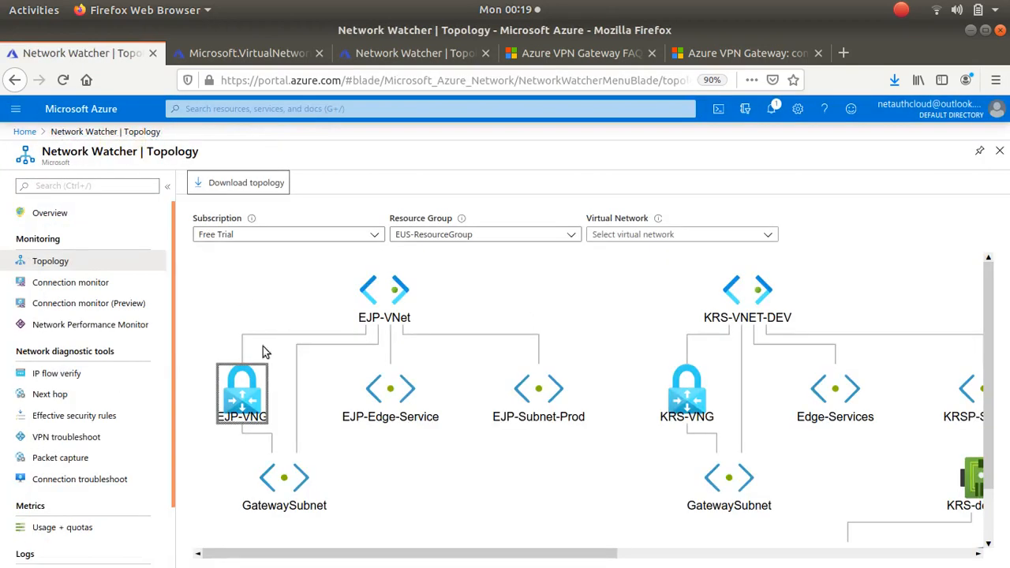
# Step: Start a VNet-to-VNet connection named EJP-VNC on the EJP-VNG gateway and review the available connection types
pyautogui.click(242, 389)
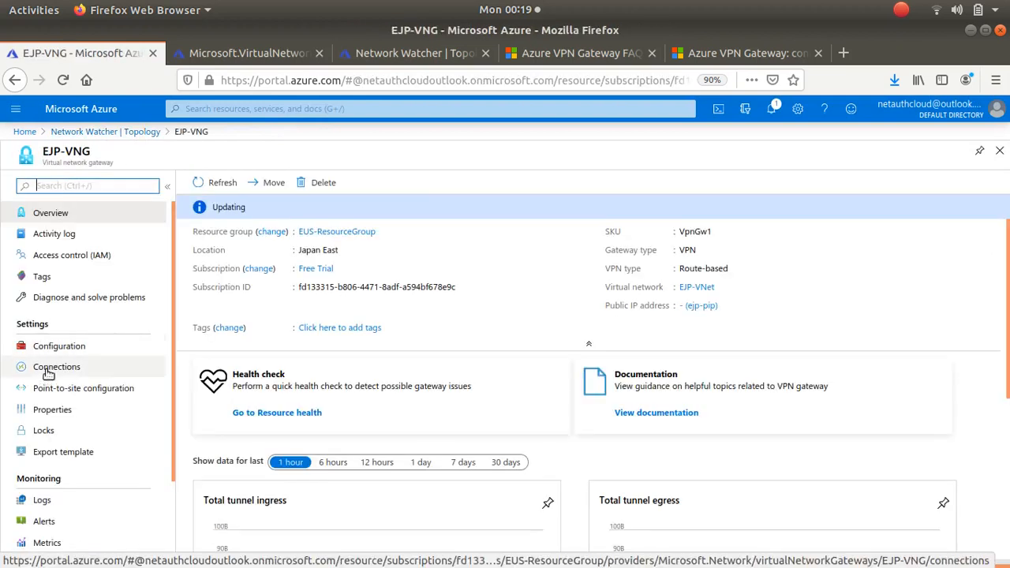
pyautogui.click(48, 371)
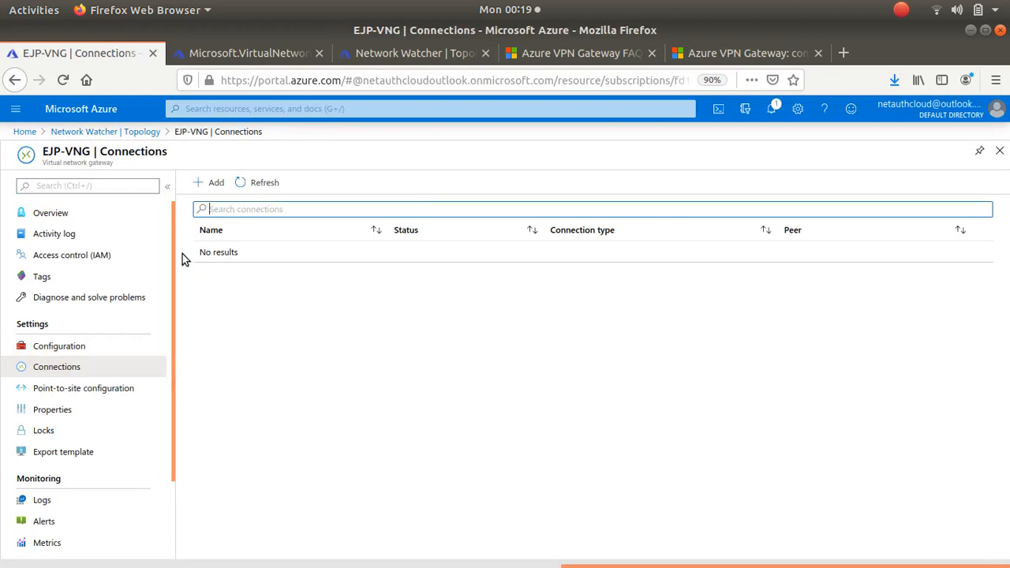
pyautogui.click(212, 185)
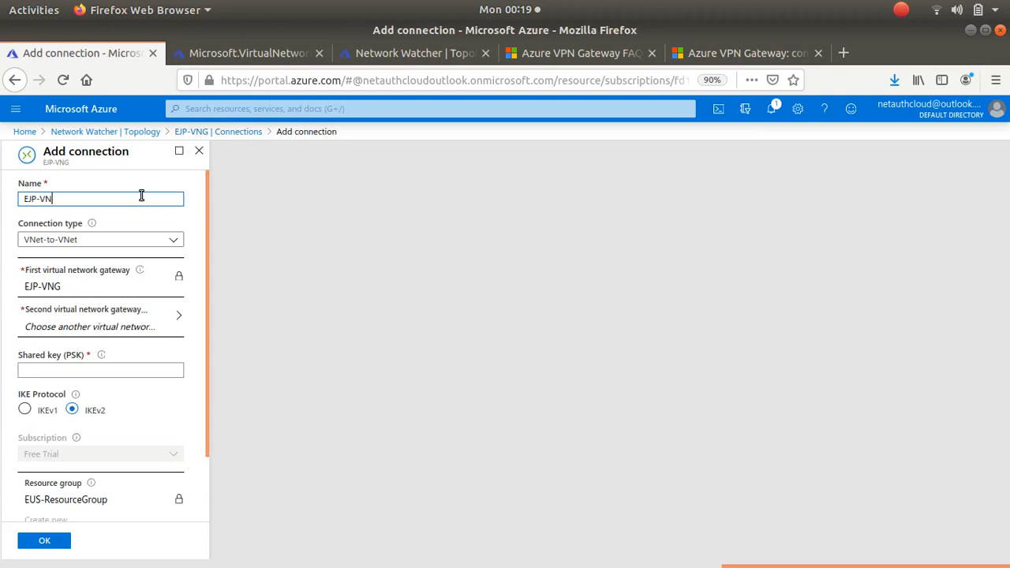
pyautogui.click(174, 241)
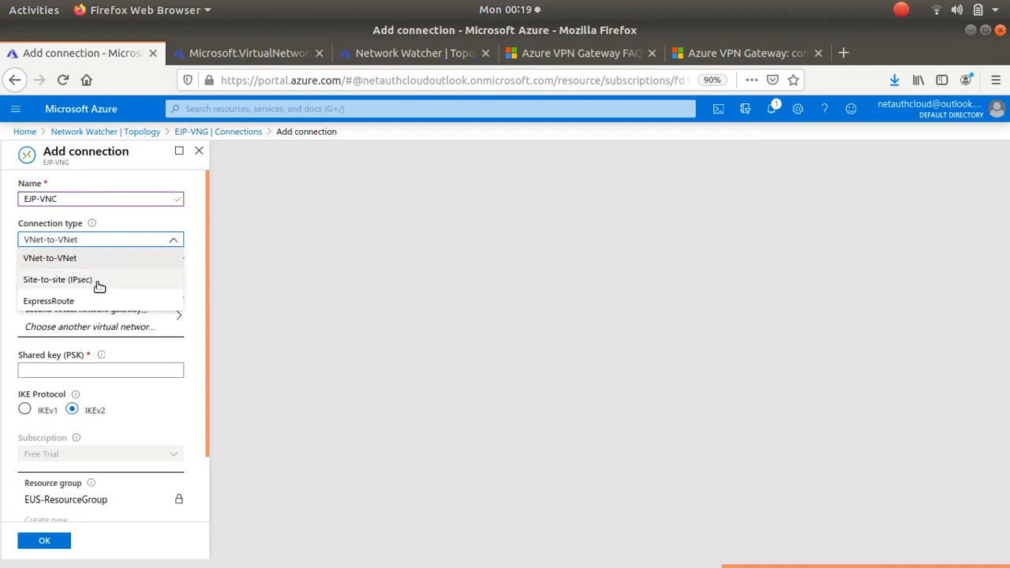
pyautogui.click(172, 243)
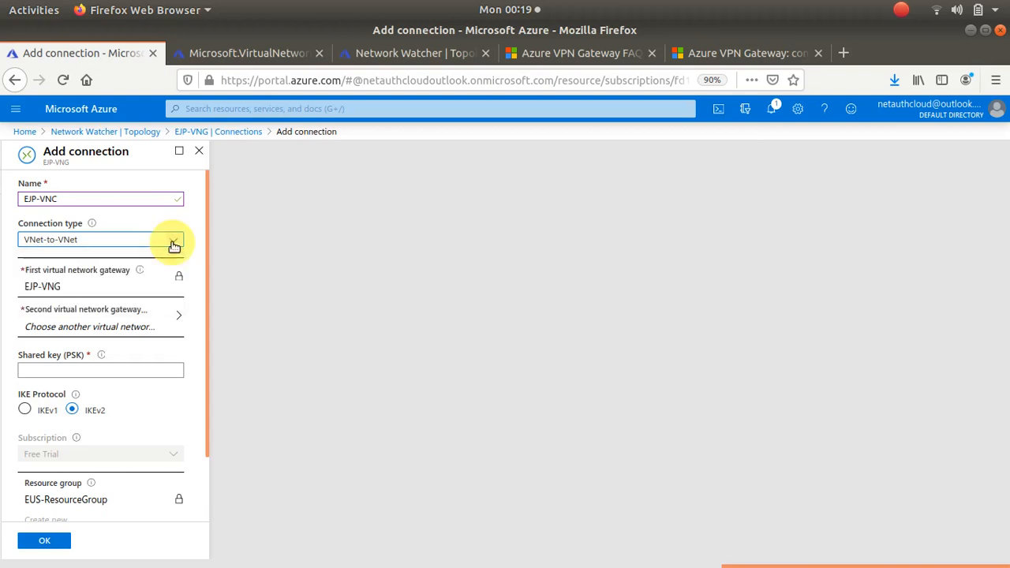
# Step: Try to choose KRS-VNG as the second virtual network gateway of the EJP-VNC connection
pyautogui.click(182, 315)
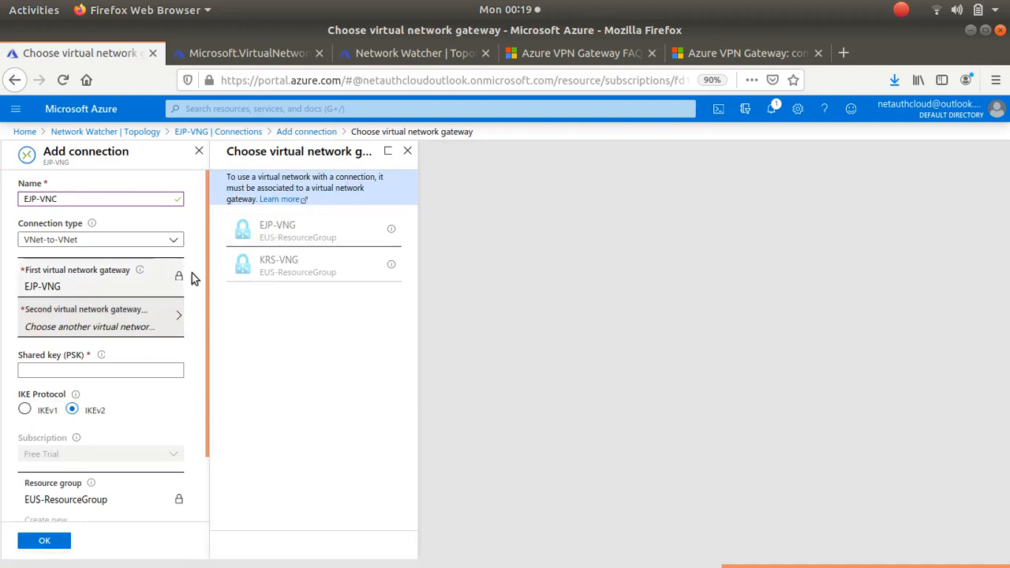
pyautogui.click(85, 284)
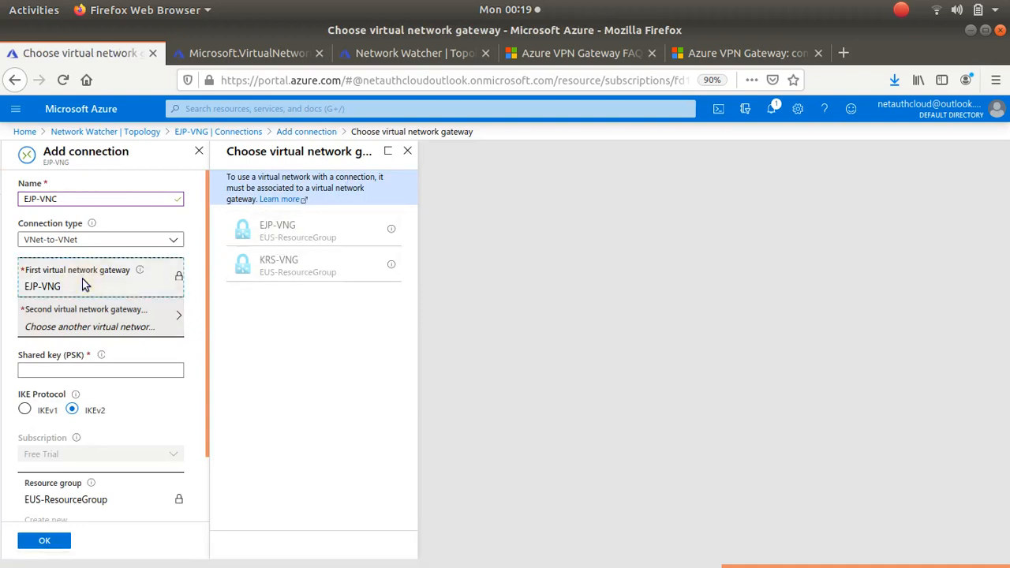
pyautogui.click(133, 325)
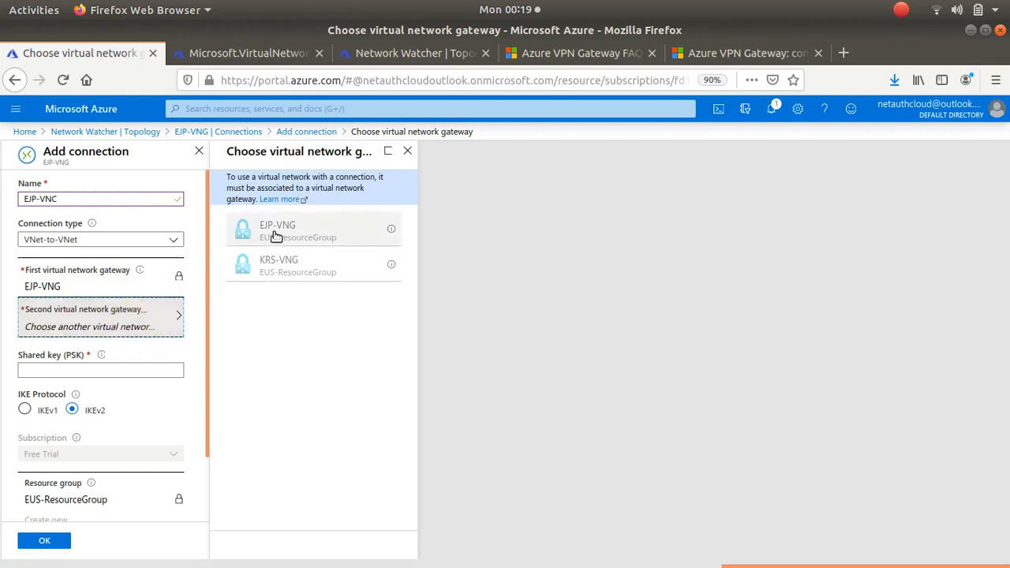
pyautogui.click(271, 270)
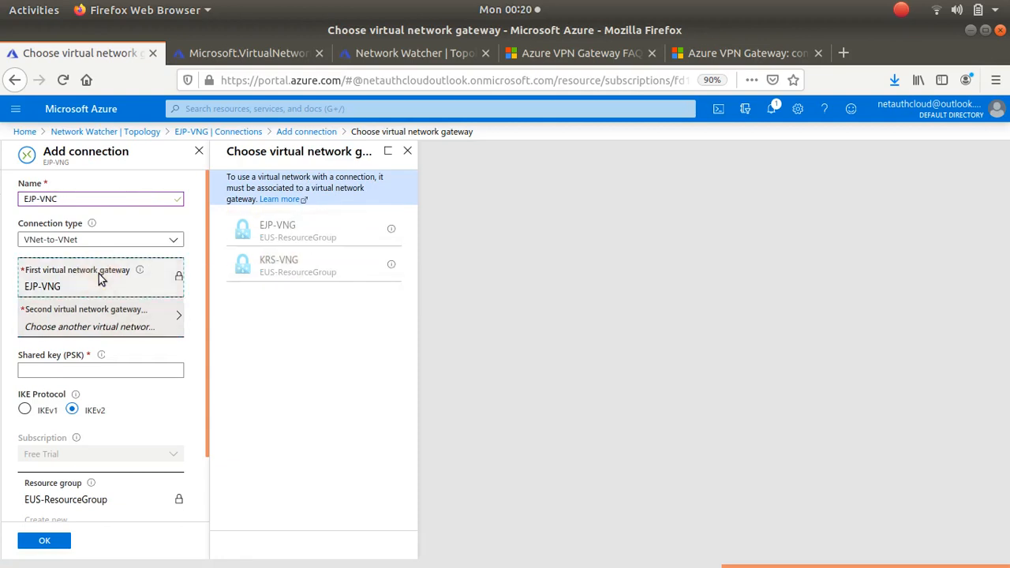
pyautogui.click(127, 311)
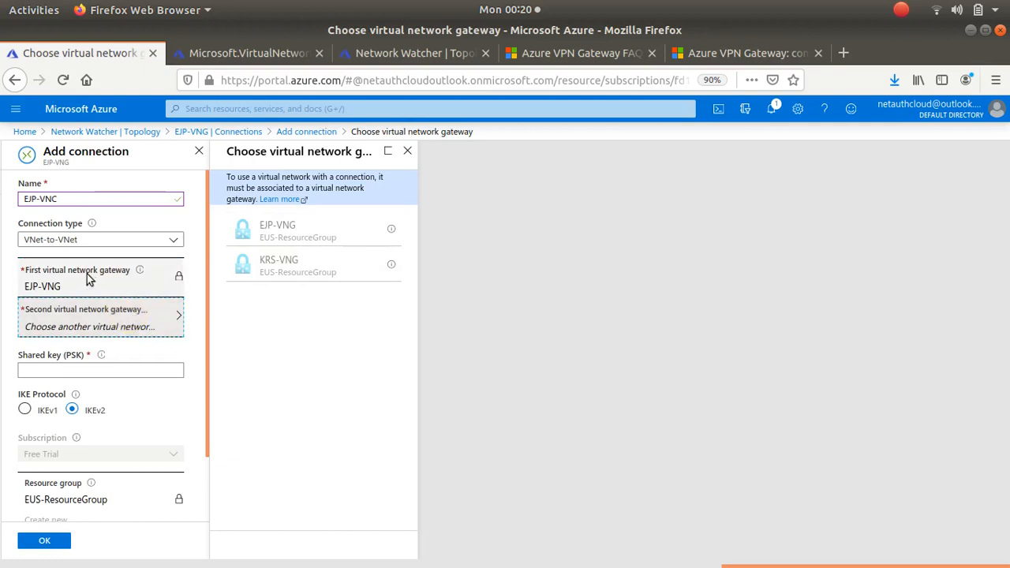
# Step: Recheck the EJP-VNG deployment status and abandon the unsaved EJP-VNC connection, returning to the topology
pyautogui.click(237, 53)
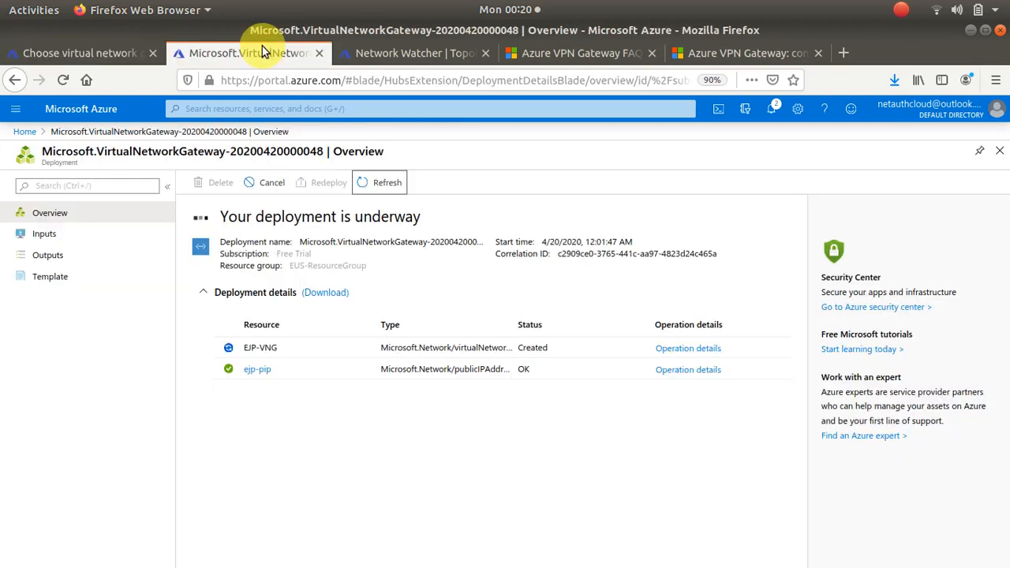
pyautogui.click(118, 55)
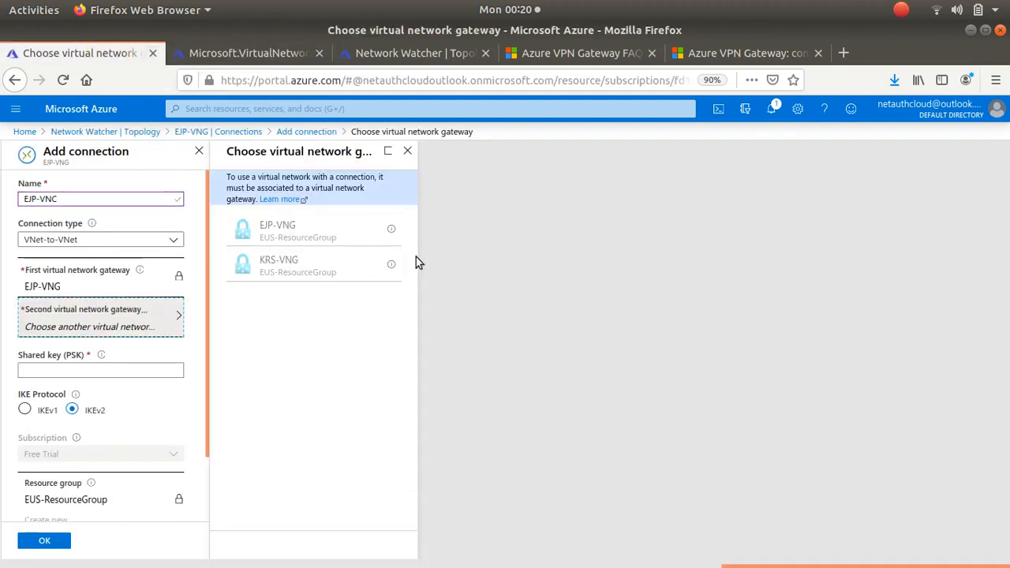
pyautogui.click(92, 132)
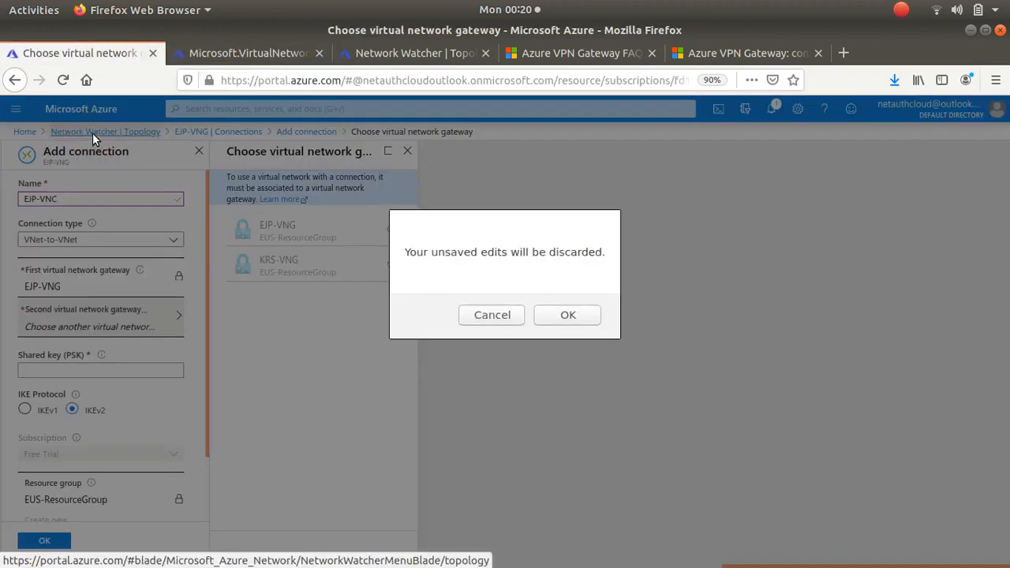
pyautogui.click(552, 318)
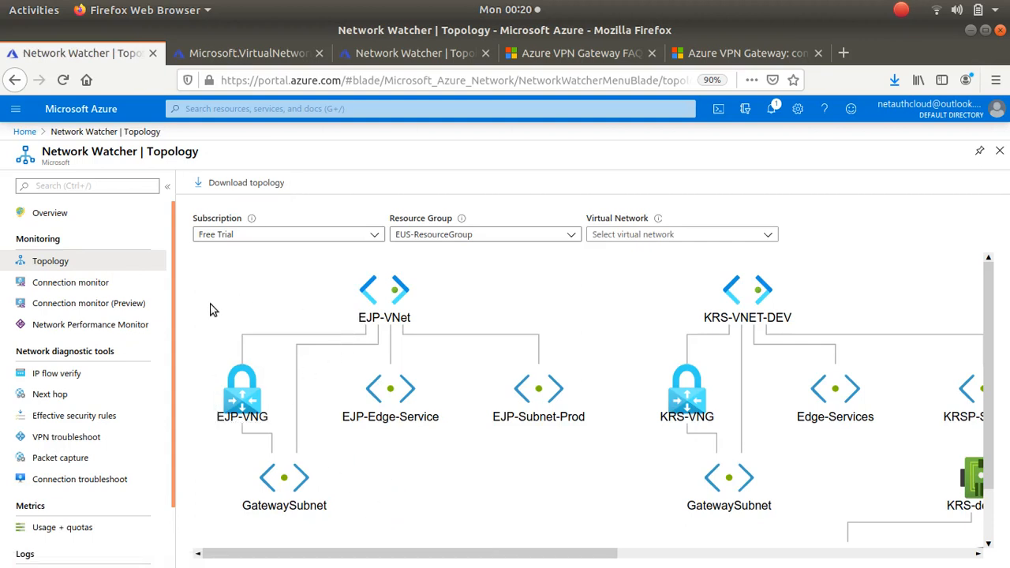
# Step: Inspect the connected devices of the EJP-VNet virtual network and return to the topology
pyautogui.click(391, 295)
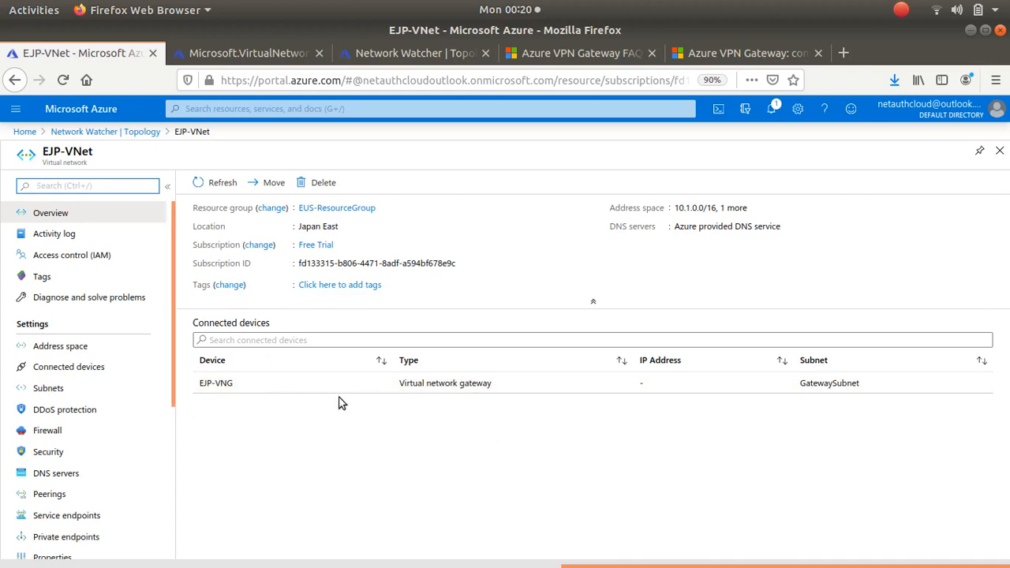
pyautogui.click(70, 368)
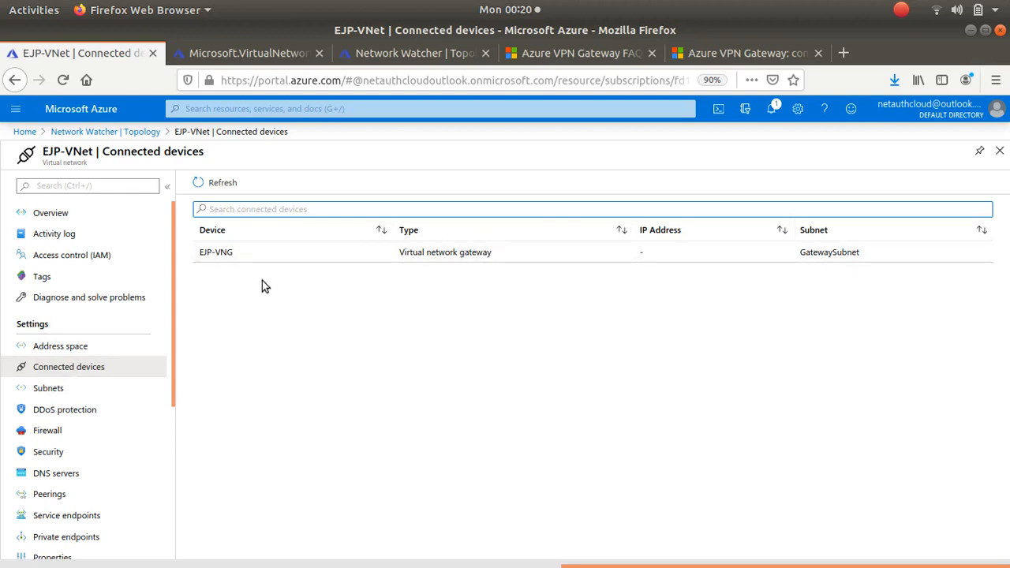
pyautogui.click(142, 132)
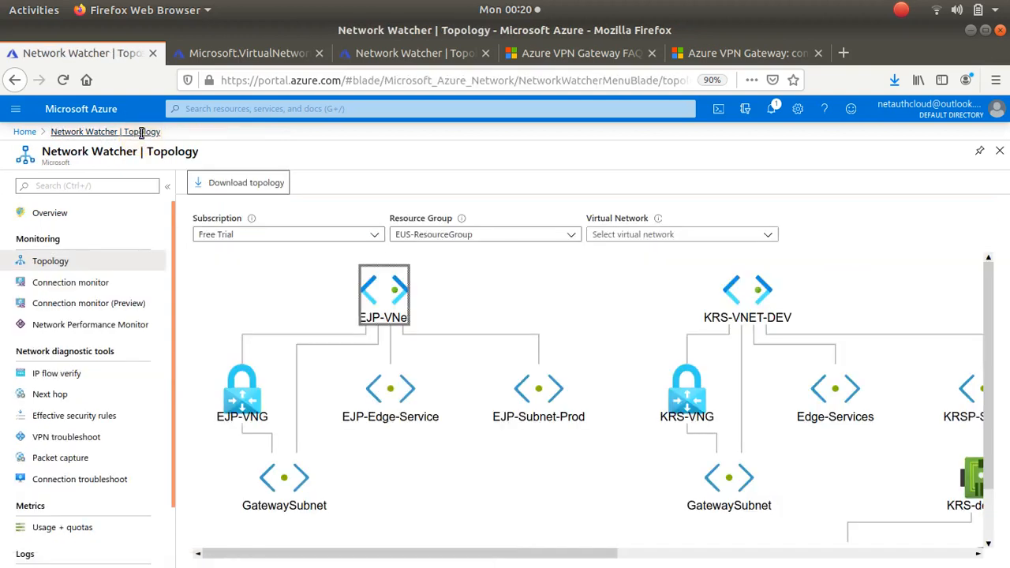
# Step: Inspect the connected devices of KRS-VNET-DEV, recheck the EJP-VNG deployment status, and return to the topology
pyautogui.click(750, 293)
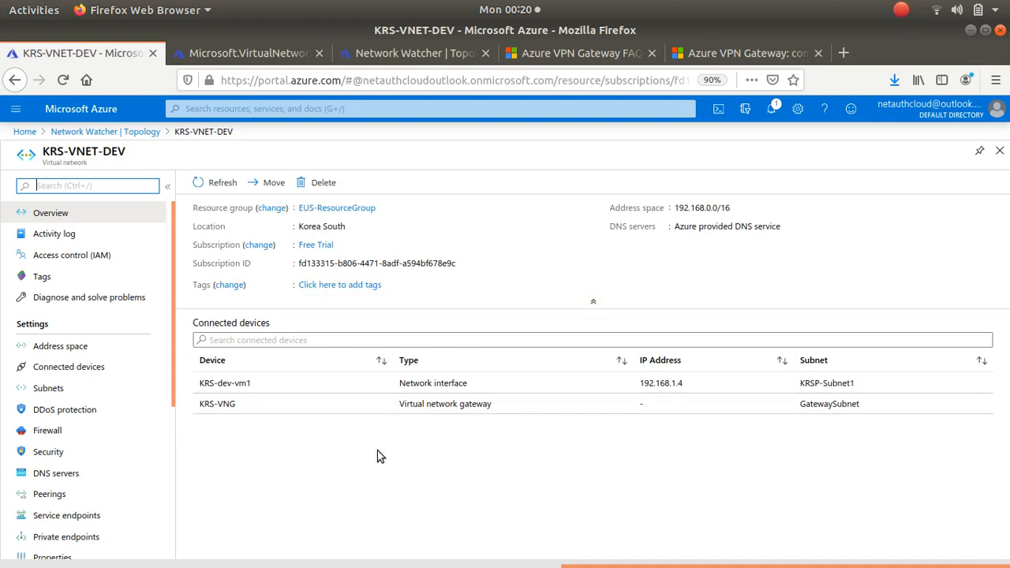
pyautogui.click(68, 371)
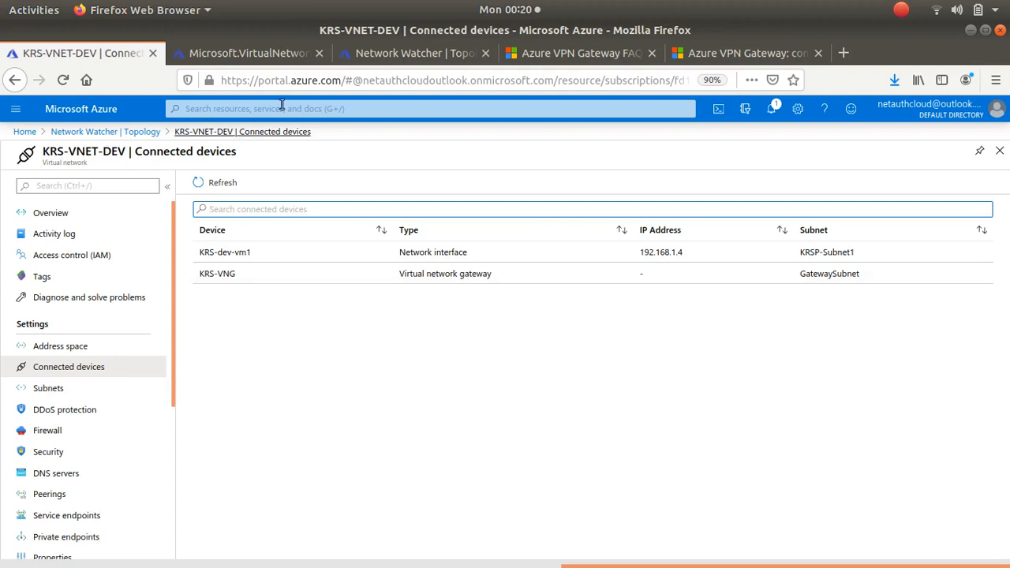
pyautogui.click(254, 57)
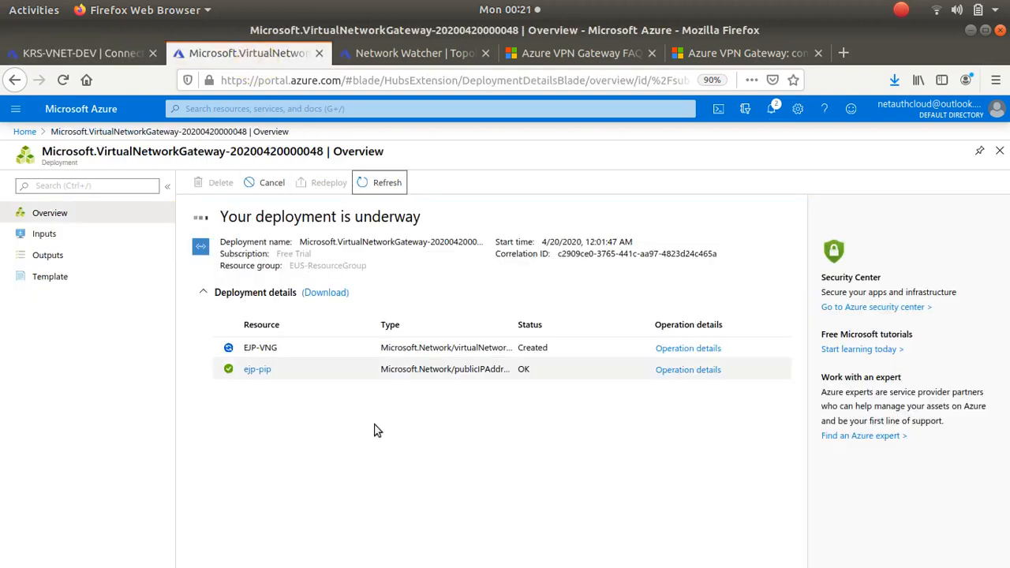
pyautogui.click(382, 189)
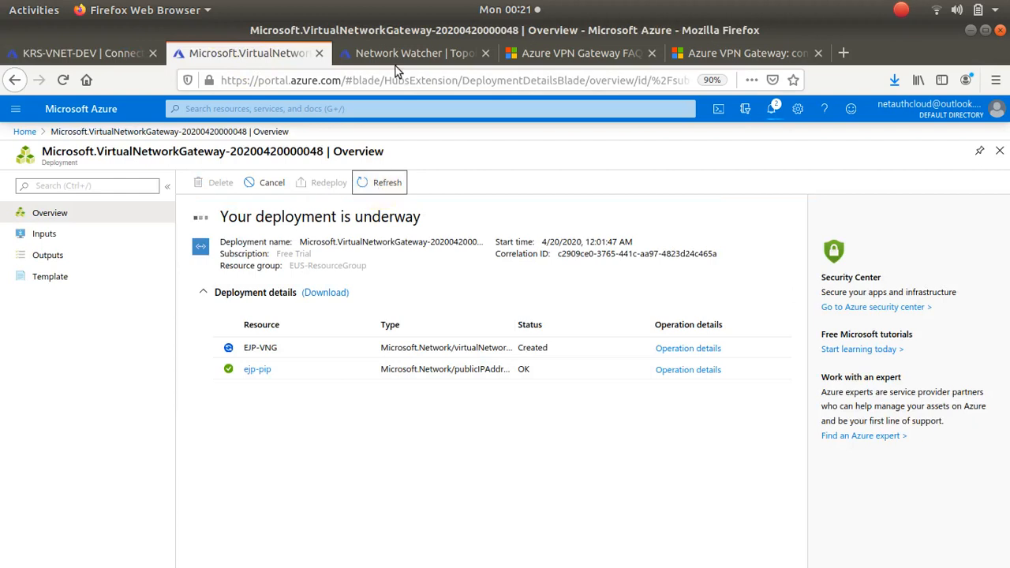
pyautogui.click(107, 54)
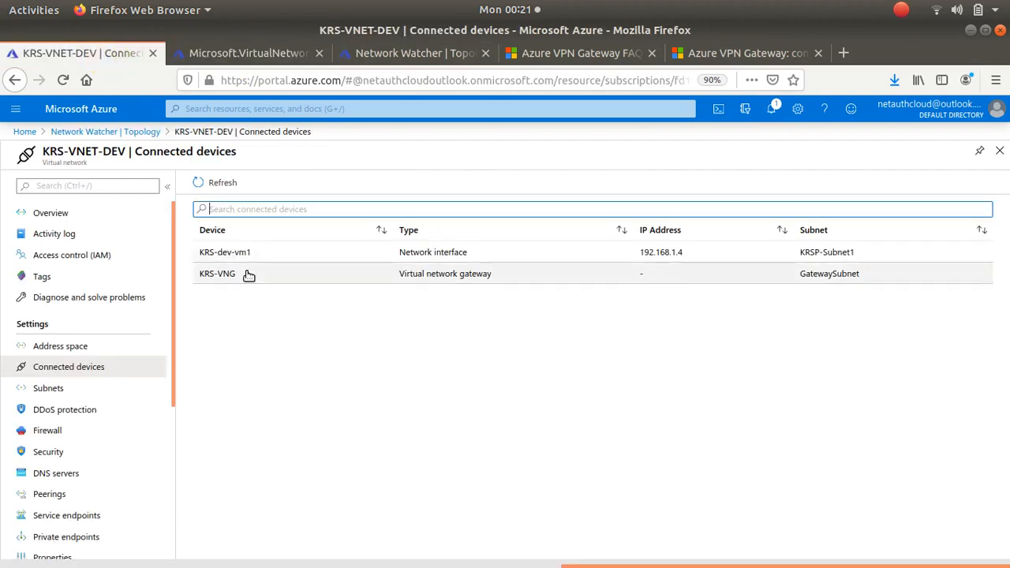
pyautogui.click(87, 131)
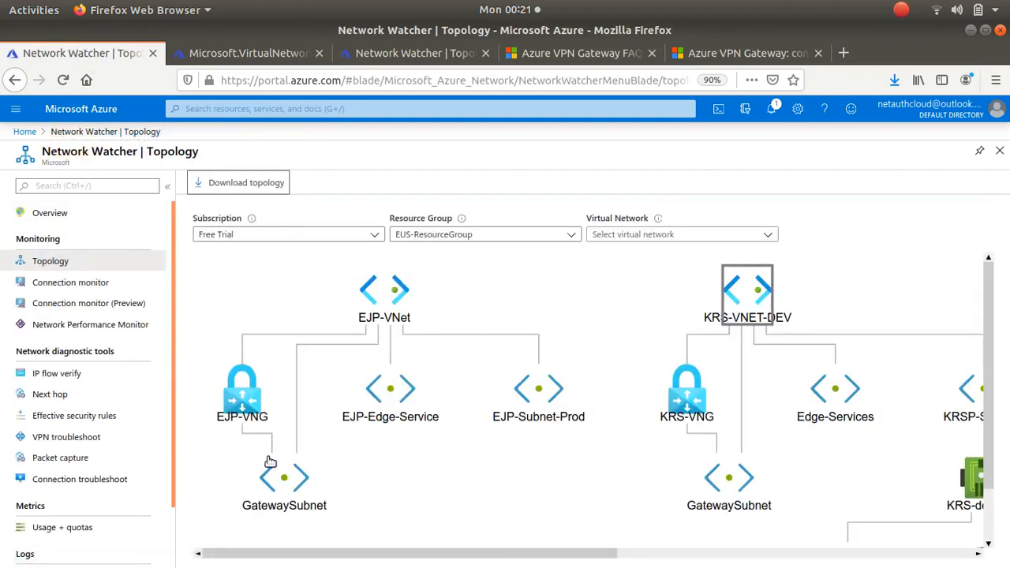
# Step: Start a VNet-to-VNet connection named EJP-VNC on the EJP-VNG gateway and open the choice of second virtual network gateway
pyautogui.click(243, 394)
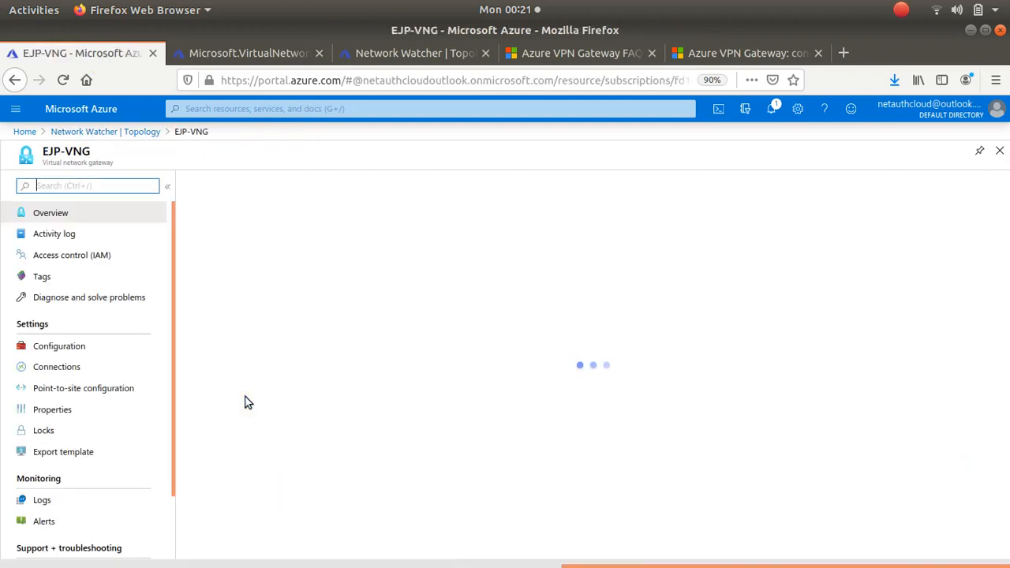
pyautogui.click(63, 368)
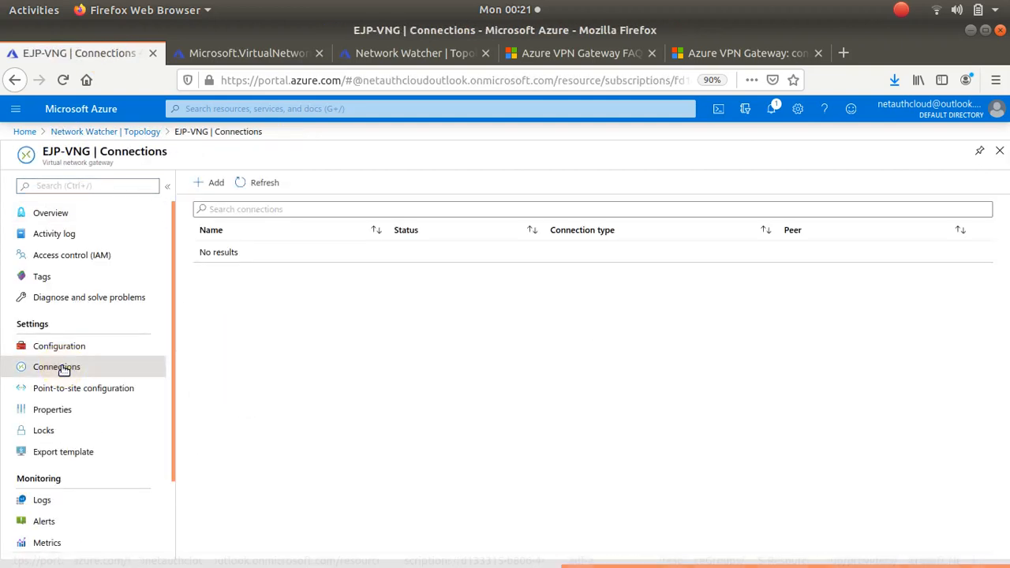
pyautogui.click(211, 186)
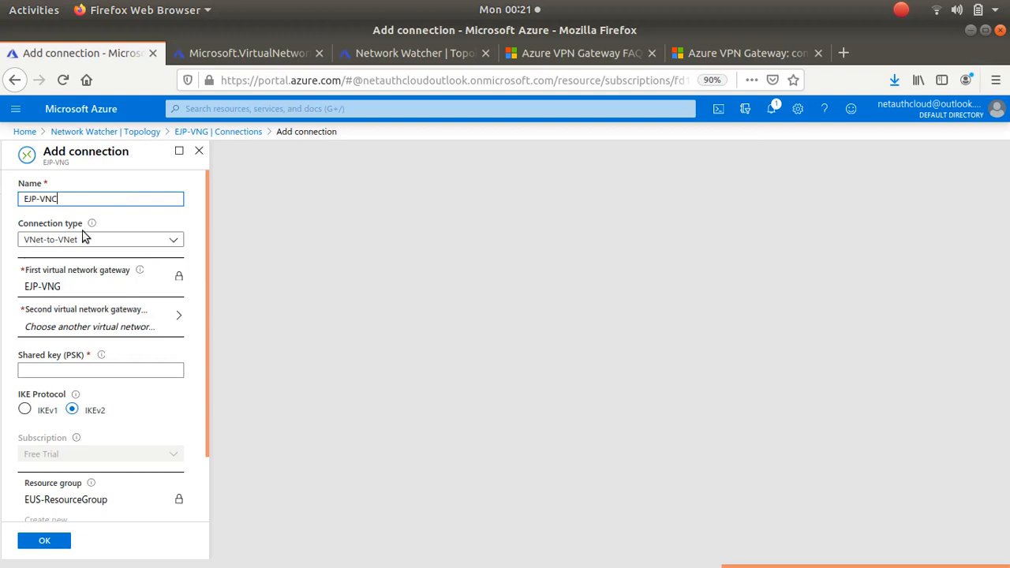
pyautogui.moveTo(94, 227)
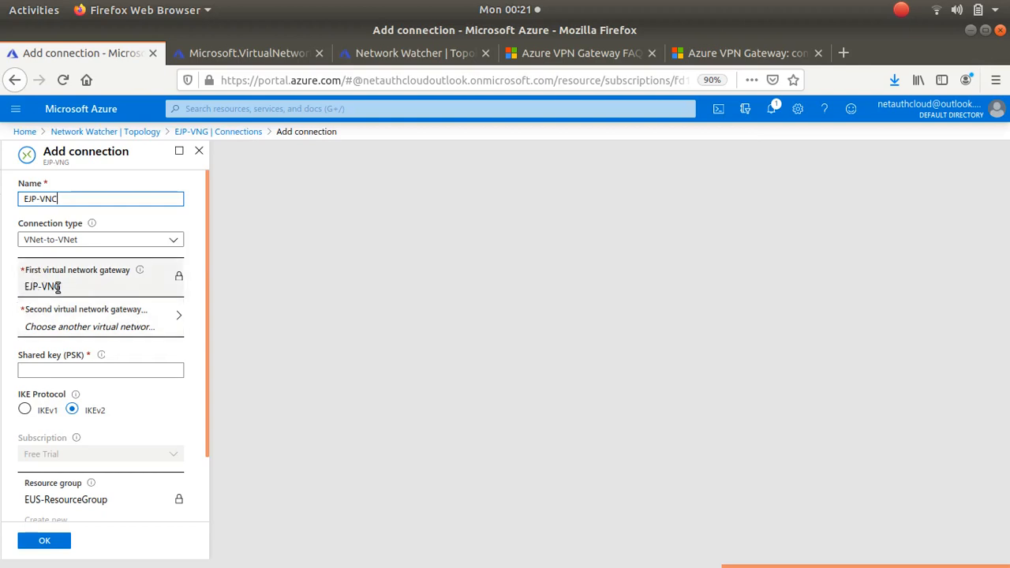
pyautogui.click(162, 316)
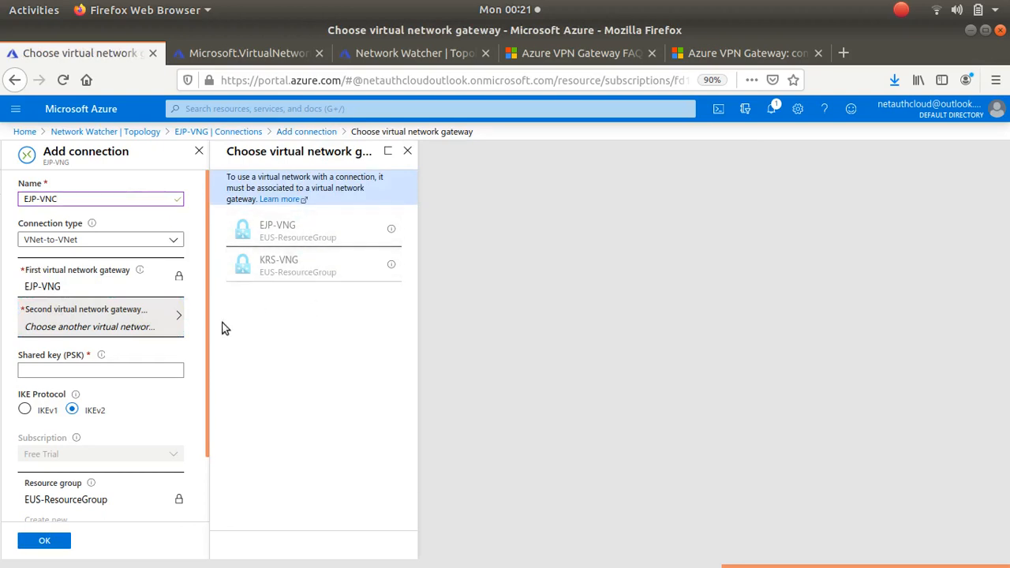
# Step: Enter the shared key (PSK) for the EJP-VNC connection and read the guidance for that field
pyautogui.click(149, 368)
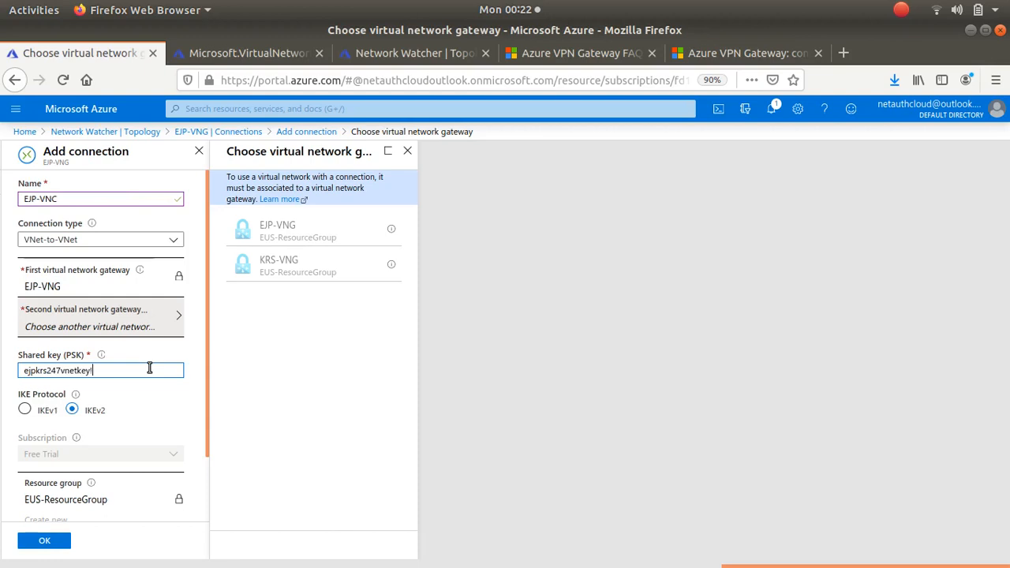
pyautogui.scroll(-2, 156, 388)
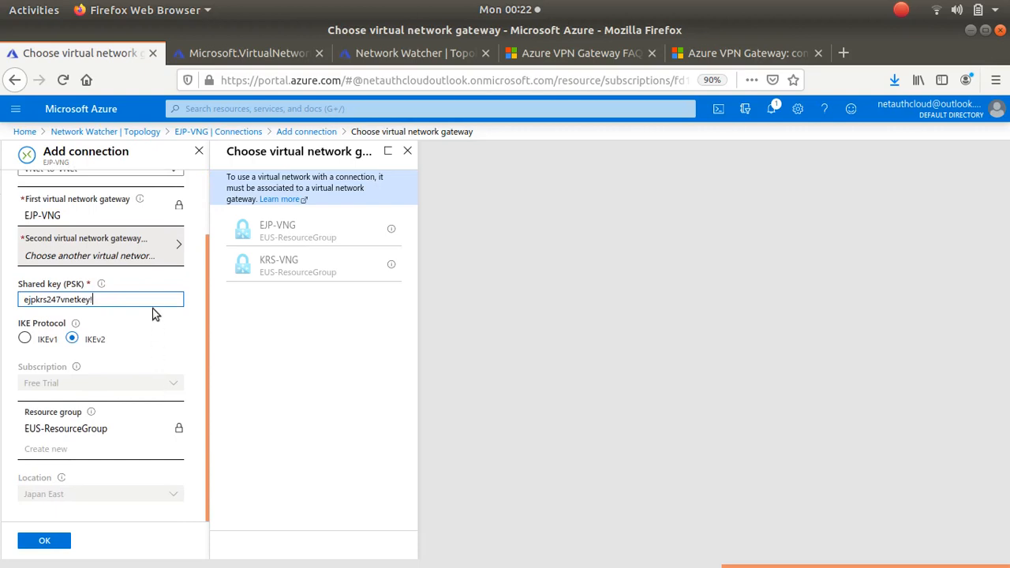
pyautogui.scroll(2, 125, 324)
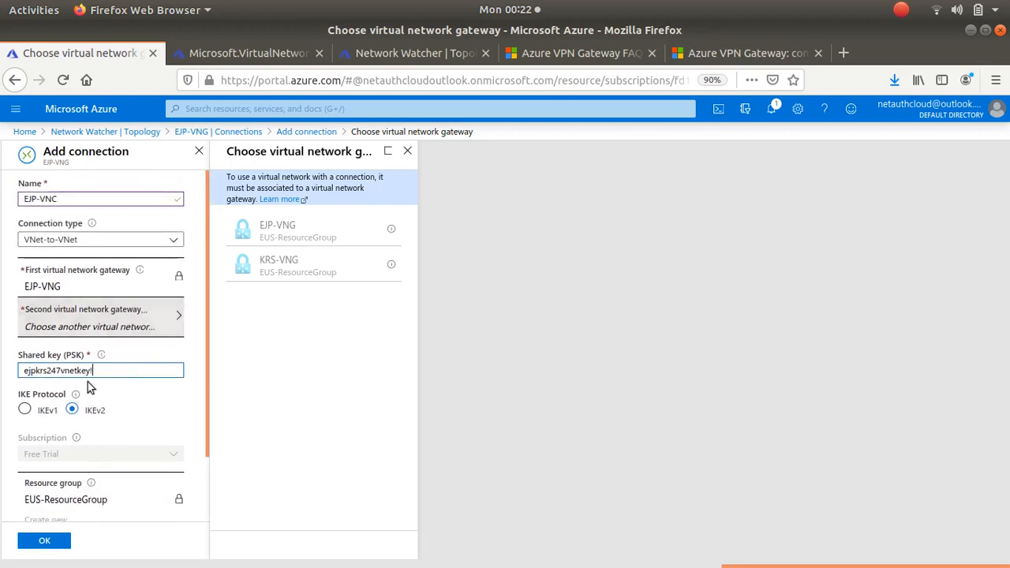
pyautogui.moveTo(101, 355)
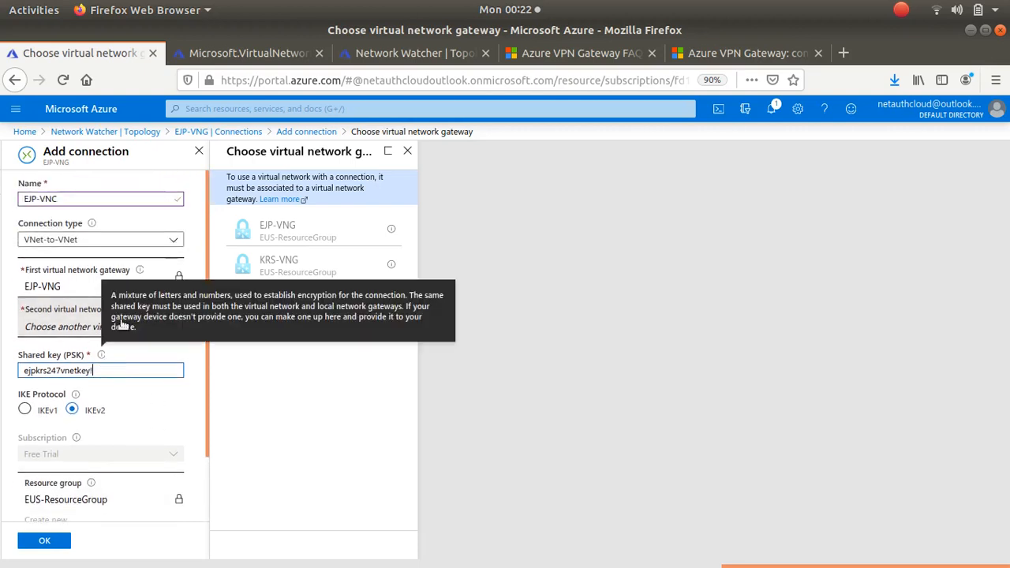
# Step: Duplicate the browser tab and show the Network Watcher topology of EUS-ResourceGroup in the copy
pyautogui.rightClick(121, 51)
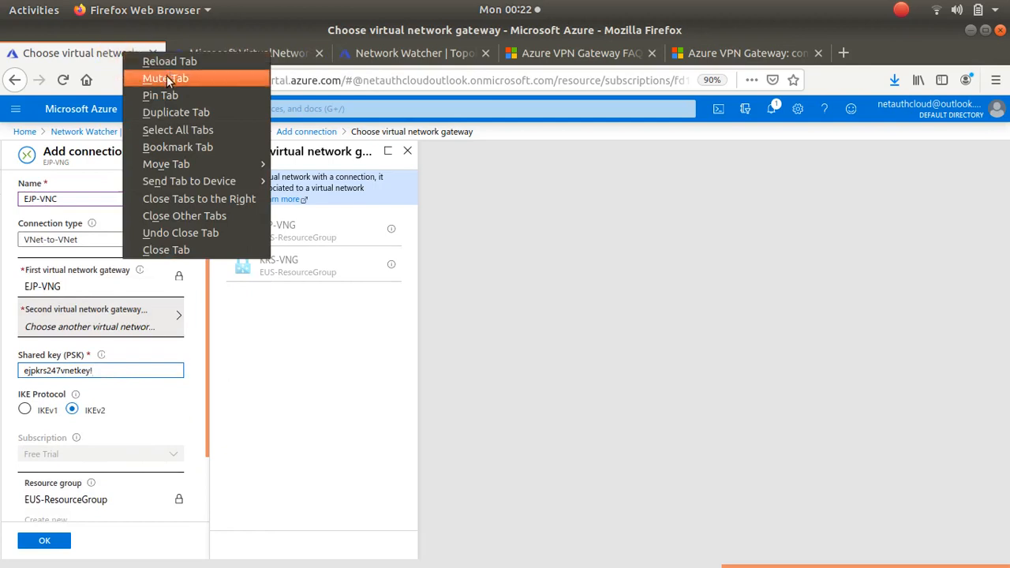
pyautogui.click(165, 115)
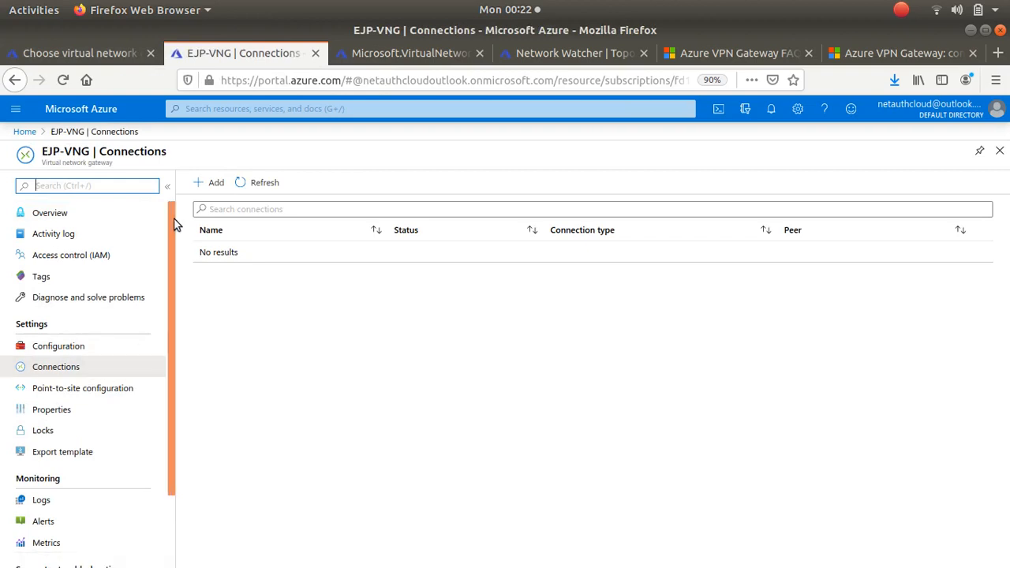
pyautogui.click(24, 132)
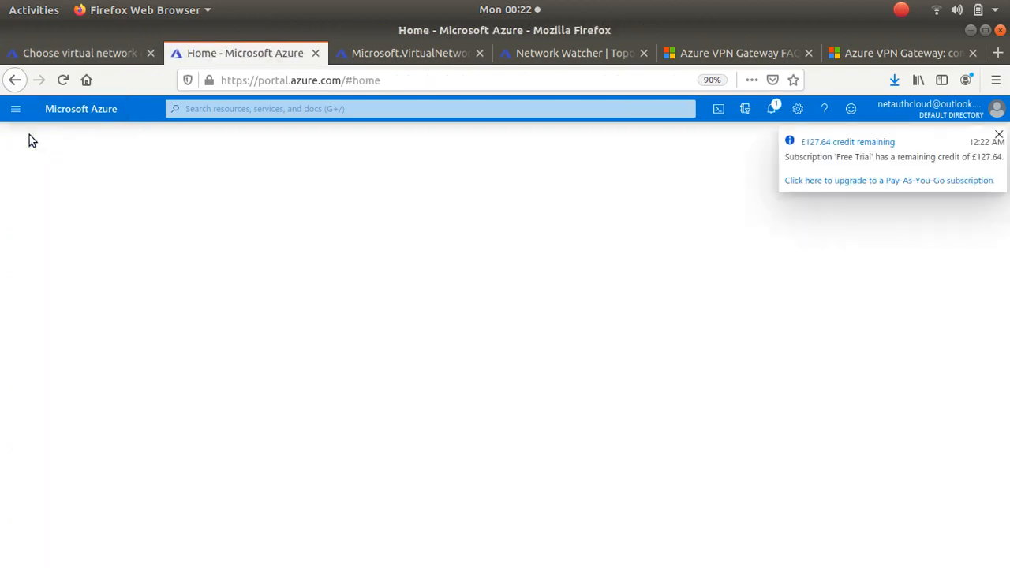
pyautogui.click(85, 50)
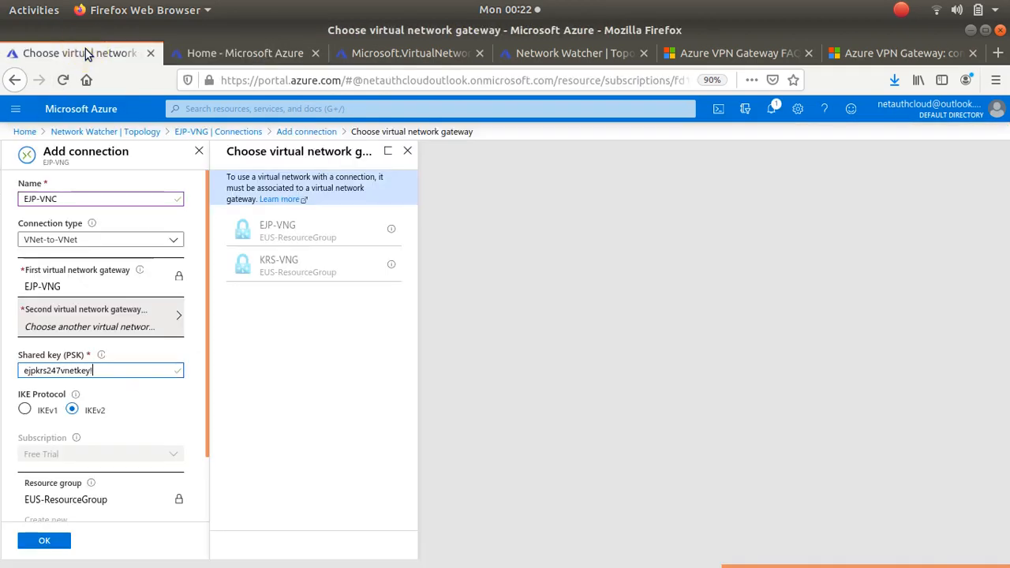
pyautogui.click(231, 55)
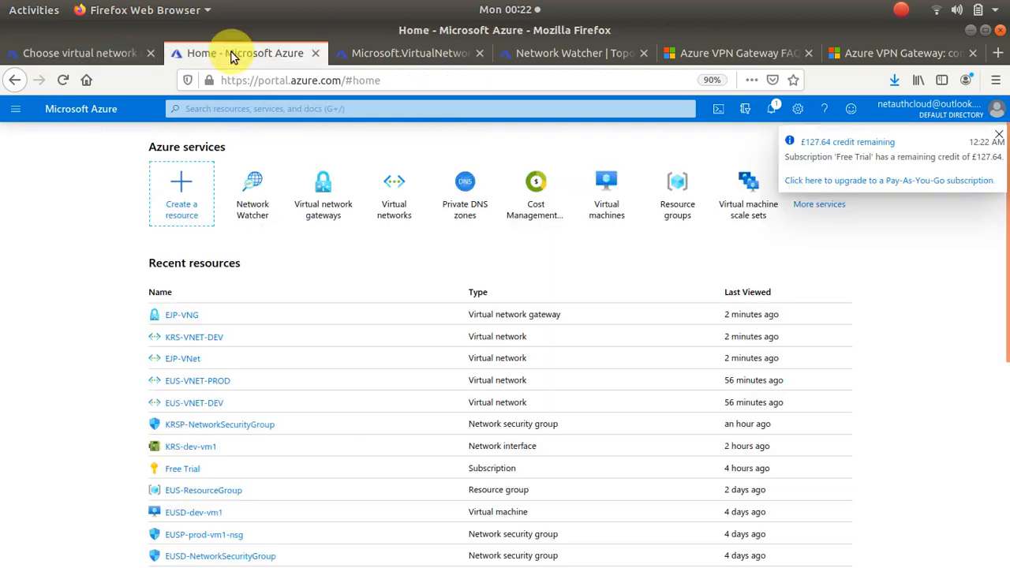
pyautogui.click(248, 183)
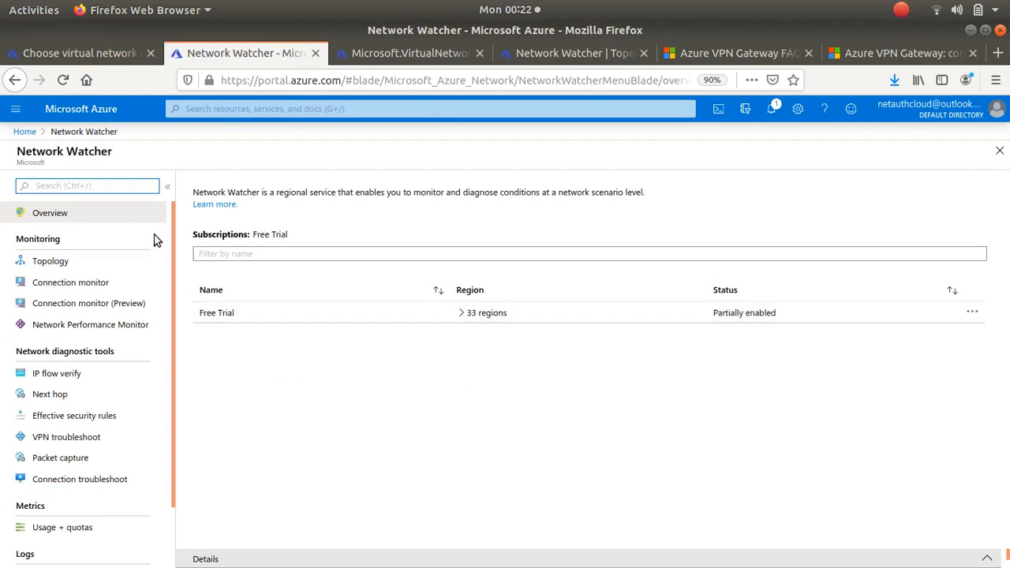
pyautogui.click(50, 261)
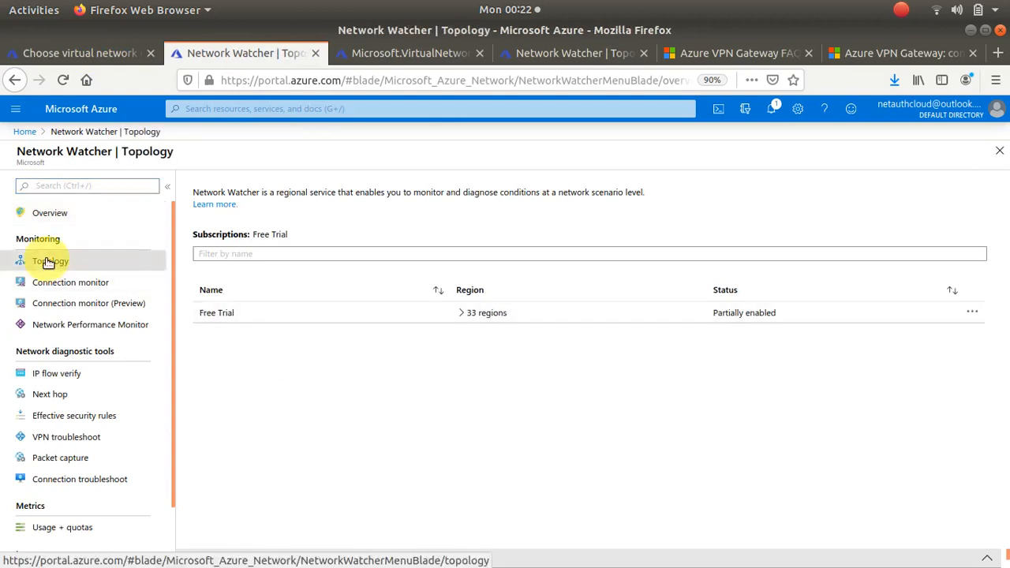
pyautogui.click(523, 237)
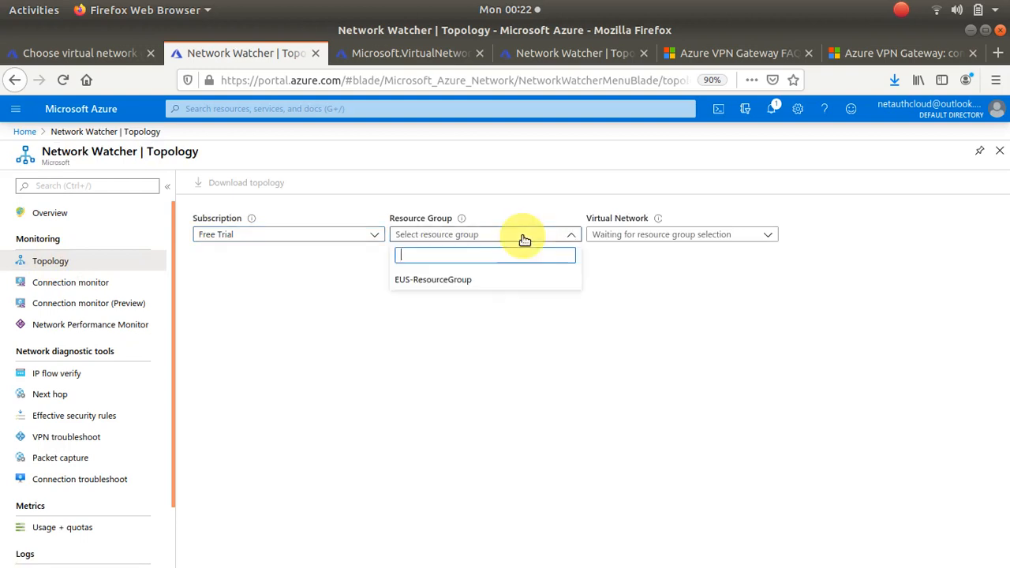
pyautogui.click(460, 279)
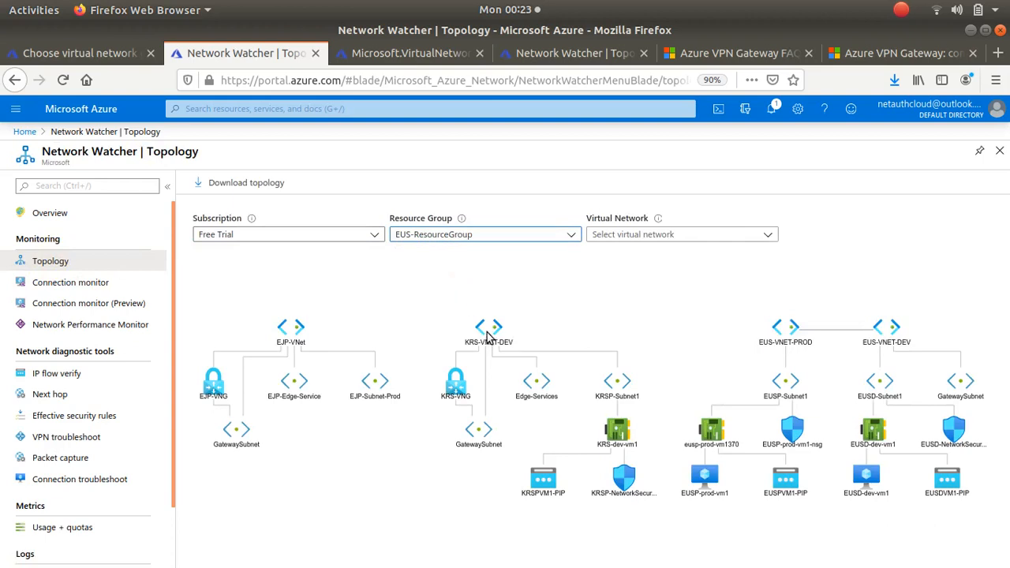
# Step: Start a VNet-to-VNet connection named KRS-VNC on the KRS-VNG gateway and open the choice of second virtual network gateway
pyautogui.click(455, 387)
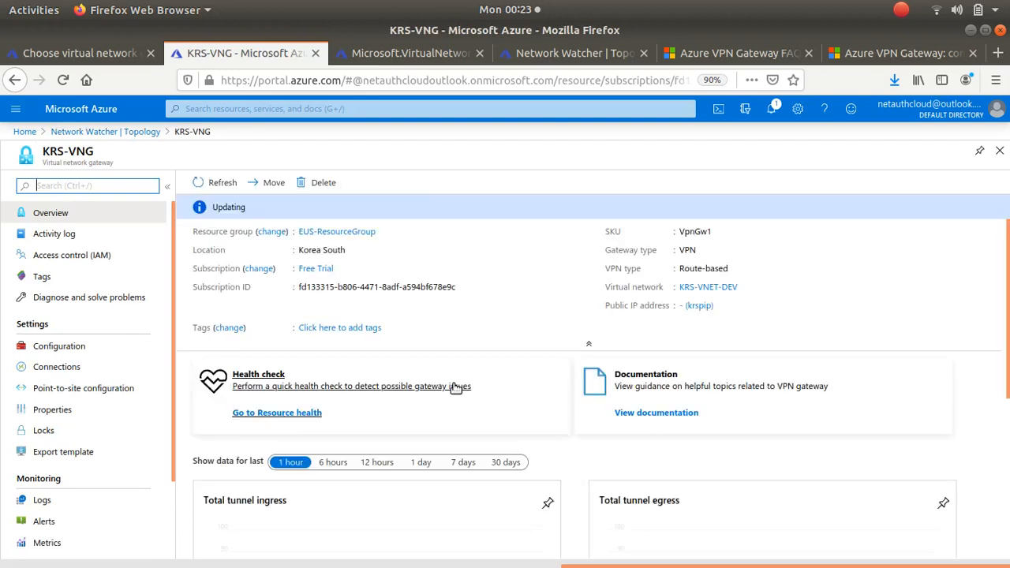
pyautogui.click(60, 367)
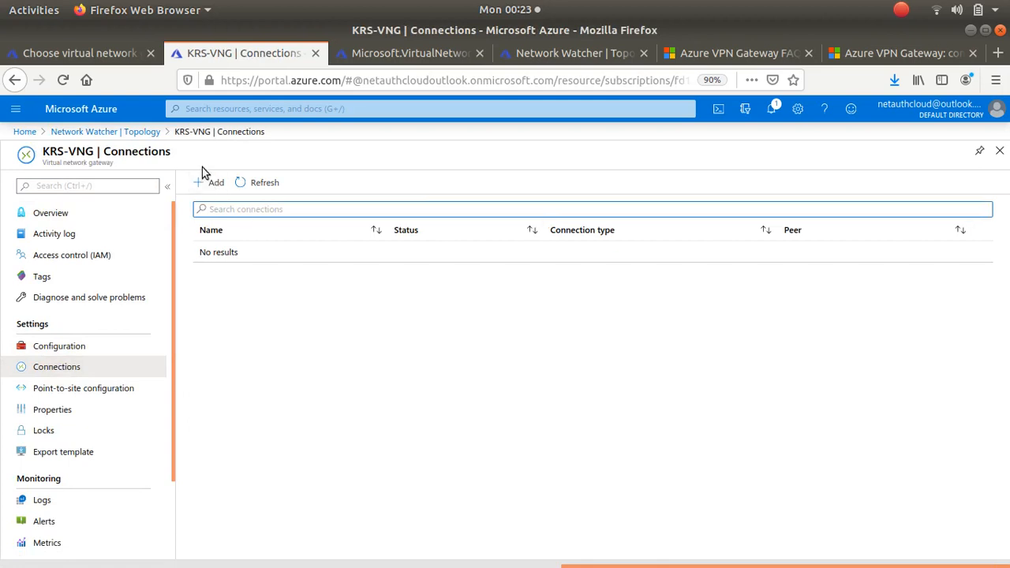
pyautogui.click(203, 176)
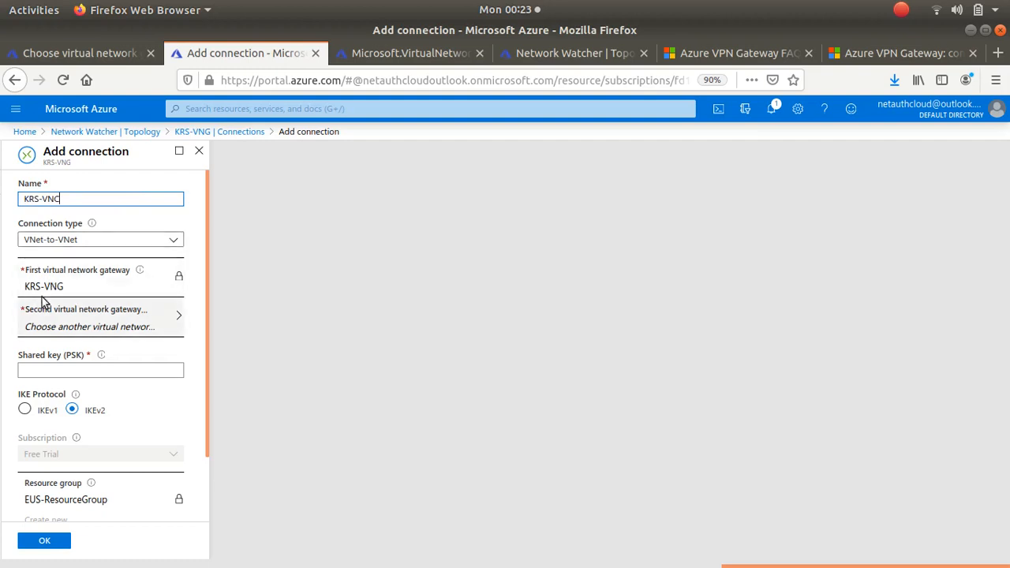
pyautogui.click(115, 323)
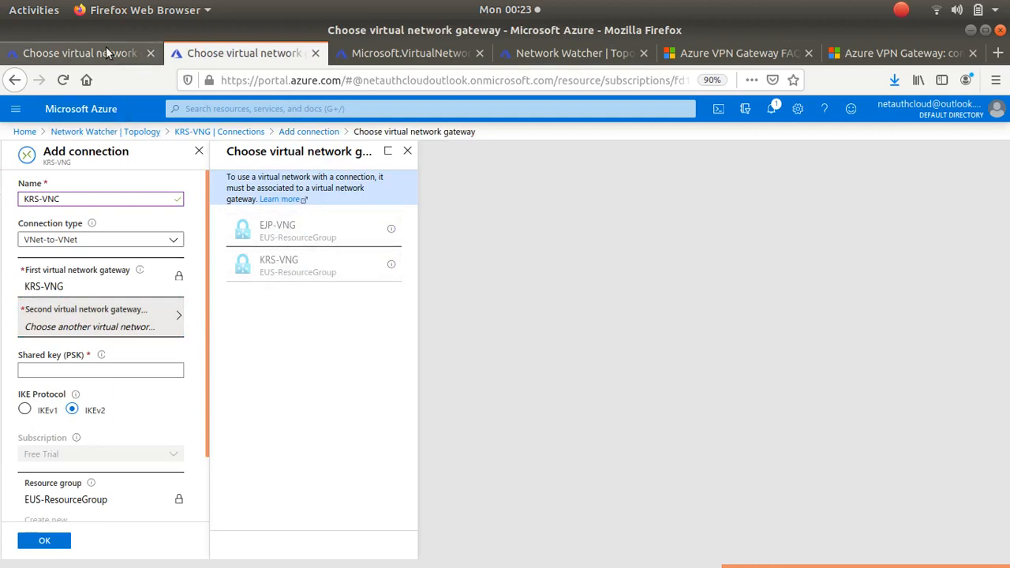
# Step: Copy the shared key (PSK) from the EJP-VNC connection form into the KRS-VNC connection form
pyautogui.hotkey('ctrl', 'pageup')
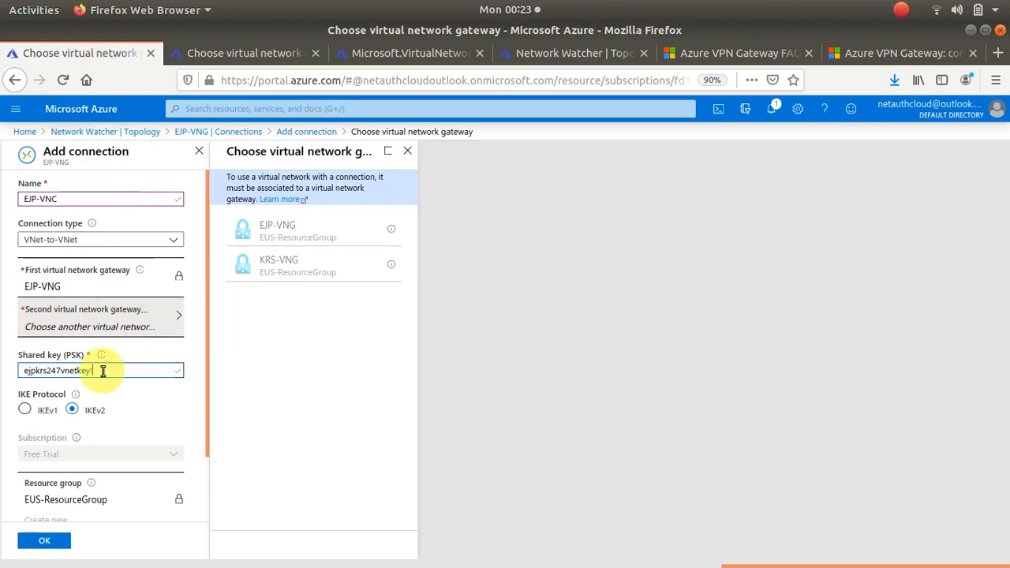
pyautogui.moveTo(98, 369); pyautogui.dragTo(23, 371)
pyautogui.hotkey('ctrl', 'c')
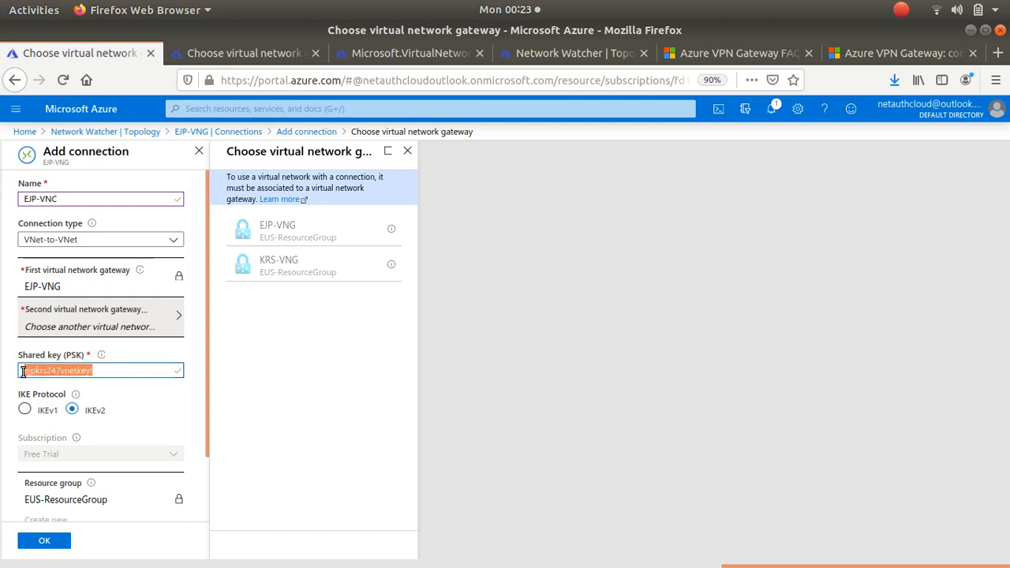
pyautogui.click(213, 56)
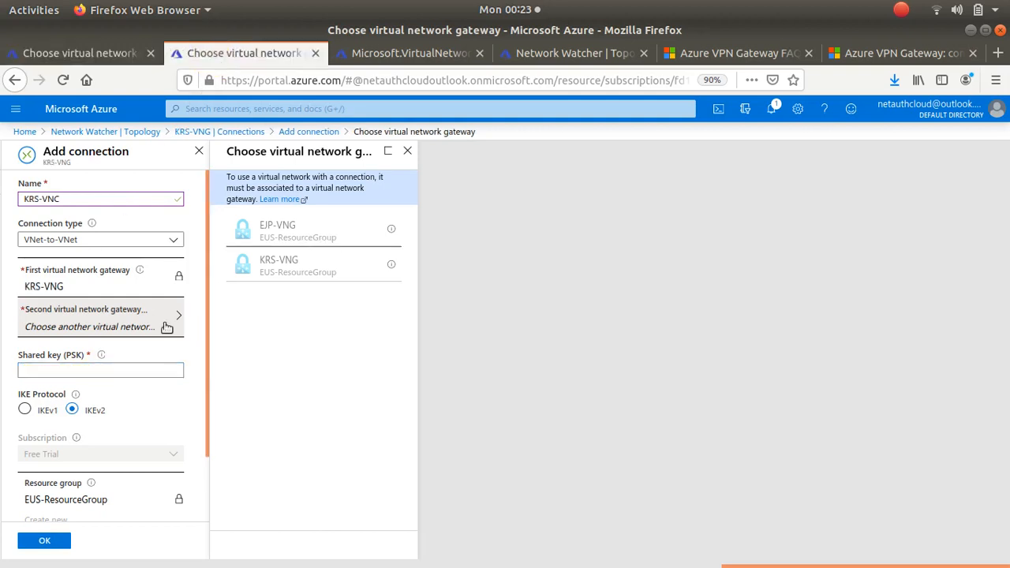
pyautogui.click(128, 369)
pyautogui.hotkey('ctrl', 'v')
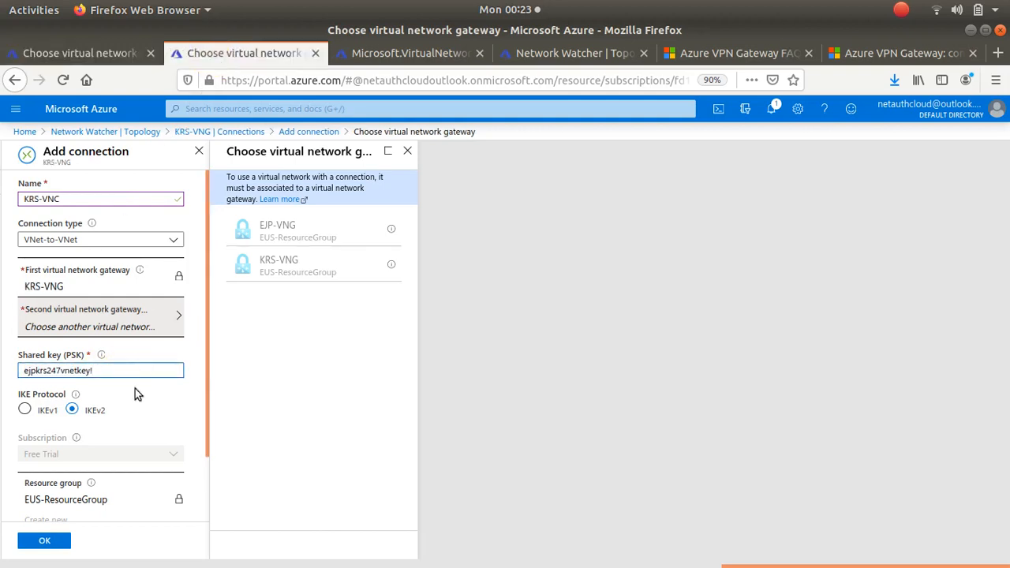
# Step: Review the remaining settings of the KRS-VNC connection form and those of the EJP-VNC form
pyautogui.scroll(-2, 140, 430)
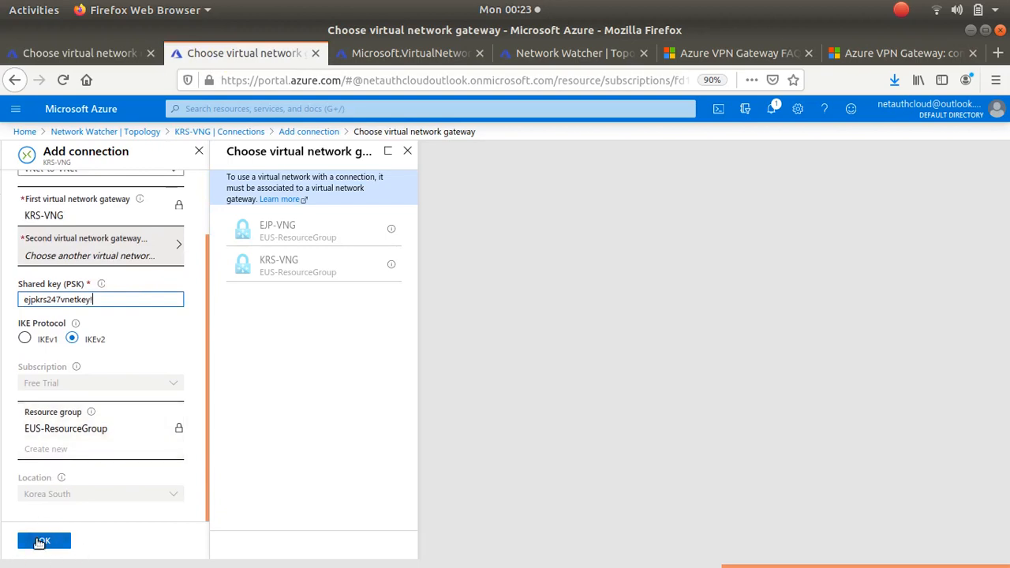
pyautogui.scroll(1, 106, 284)
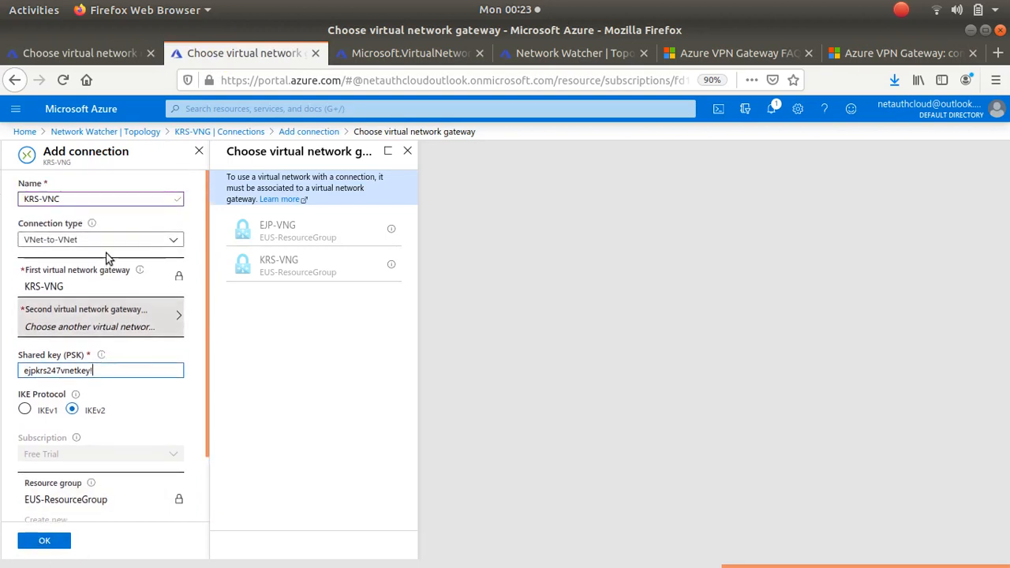
pyautogui.click(96, 54)
pyautogui.scroll(-2, 117, 405)
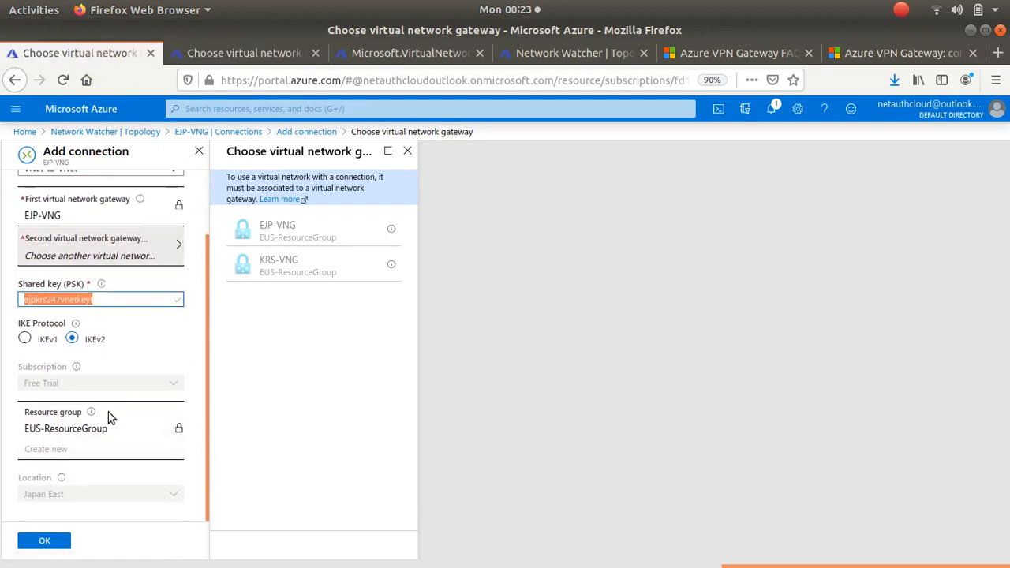
# Step: Check the deployment status of the EJP-VNG virtual network gateway, refreshing its deployment overview
pyautogui.scroll(2, 140, 314)
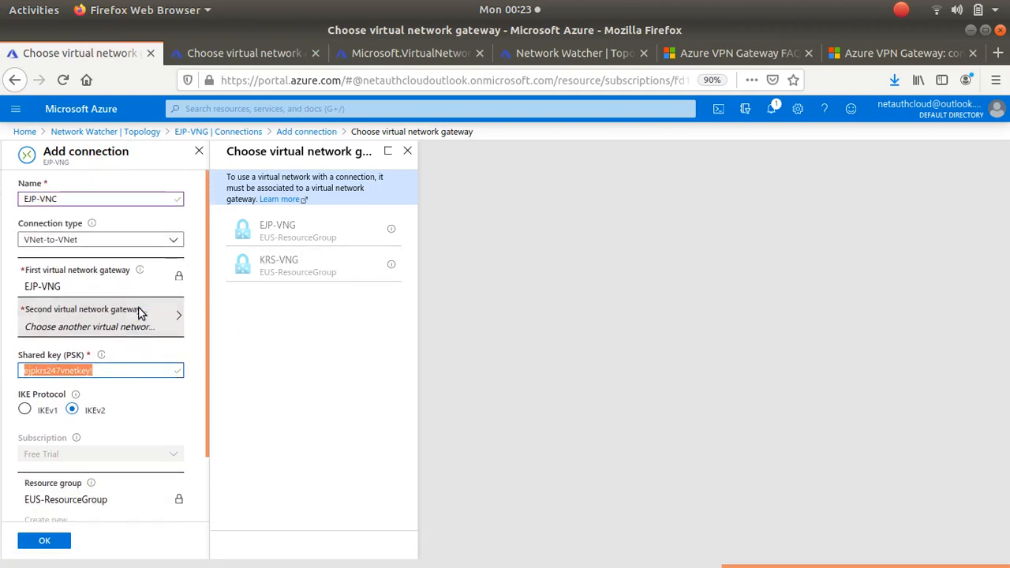
pyautogui.click(242, 56)
pyautogui.click(356, 60)
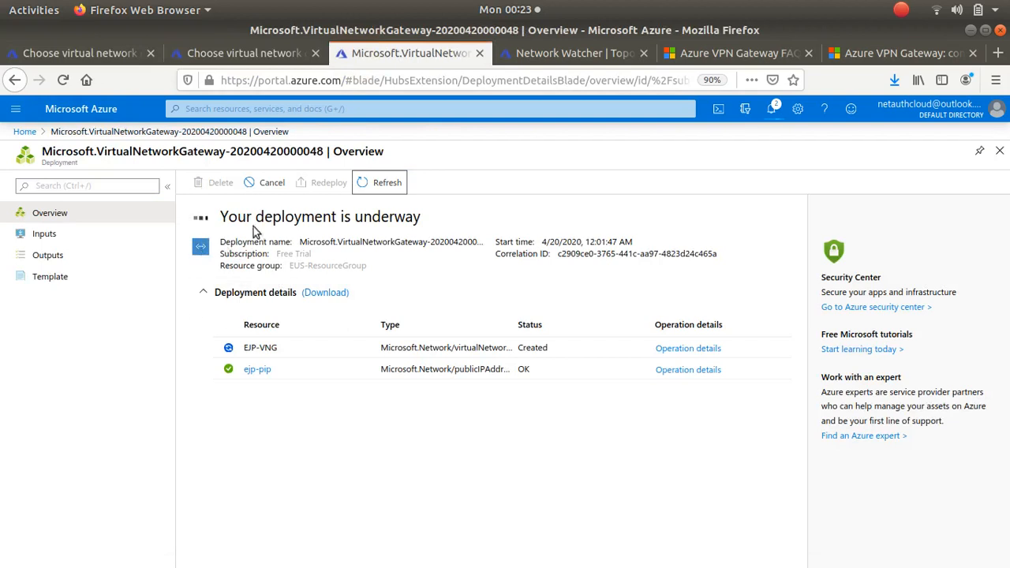
pyautogui.click(360, 188)
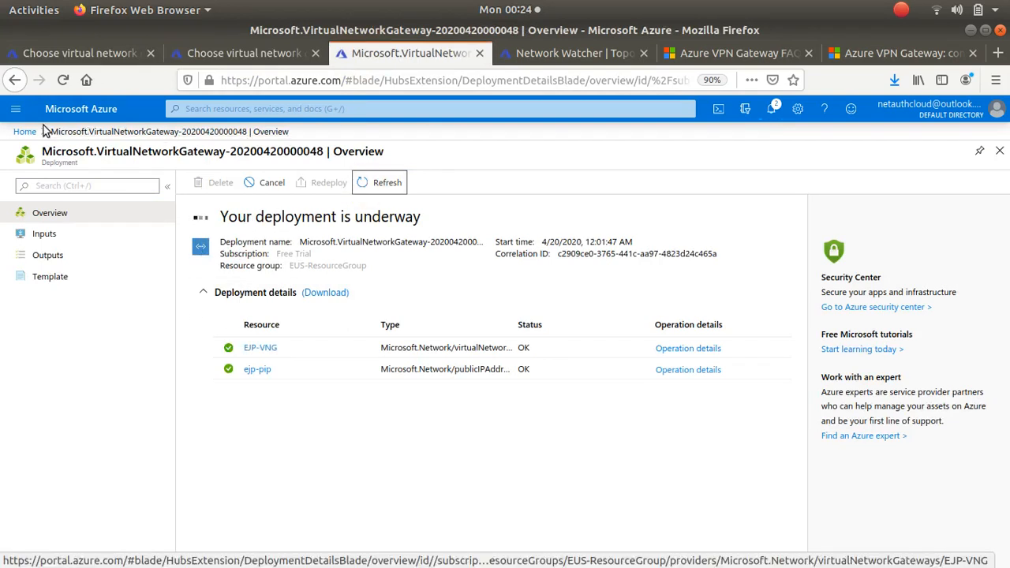
pyautogui.click(14, 112)
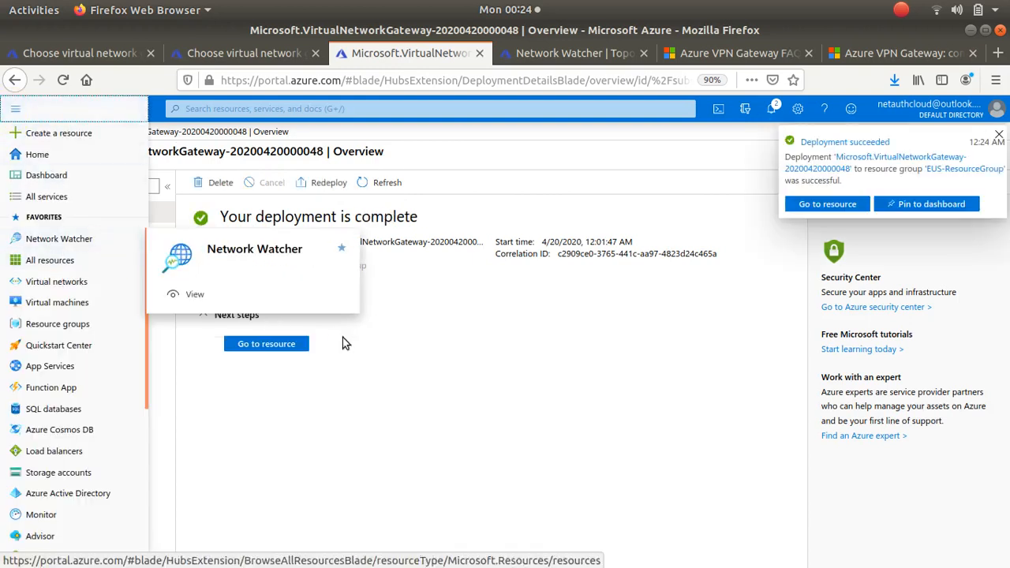
pyautogui.click(485, 472)
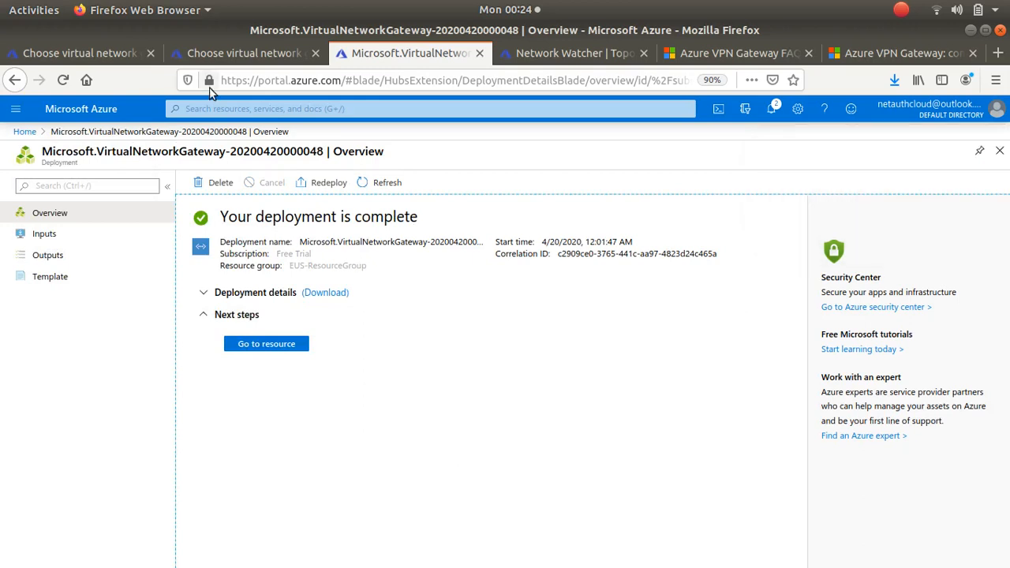
# Step: Close and reopen the choice of second virtual network gateway in the KRS-VNC connection form
pyautogui.click(242, 52)
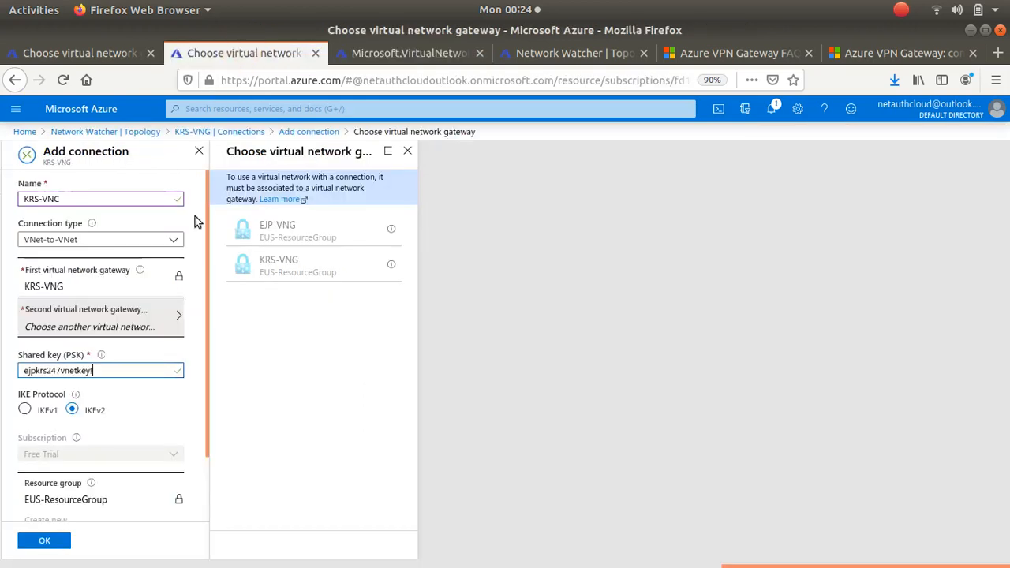
pyautogui.click(145, 290)
pyautogui.click(148, 315)
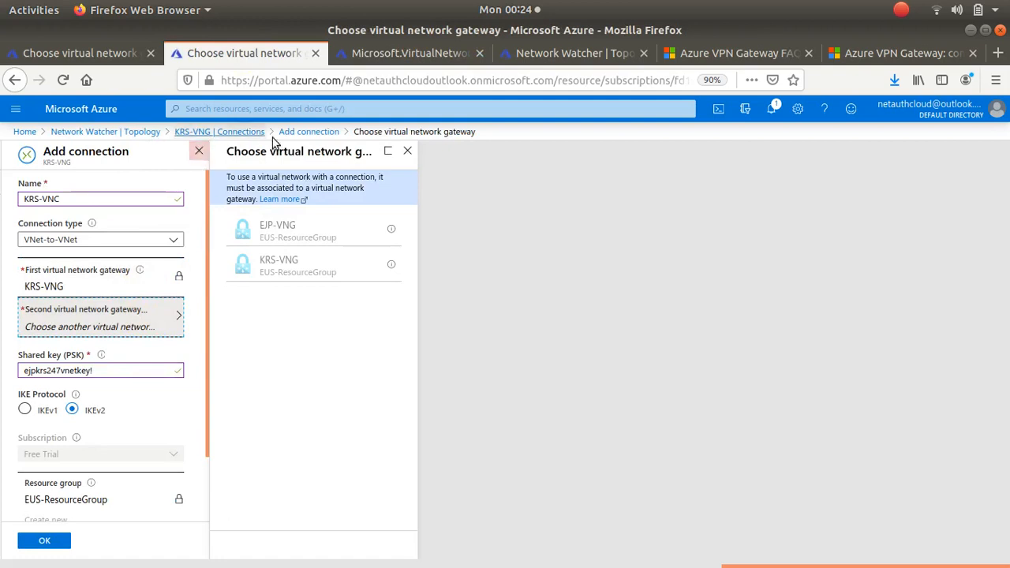
pyautogui.click(302, 132)
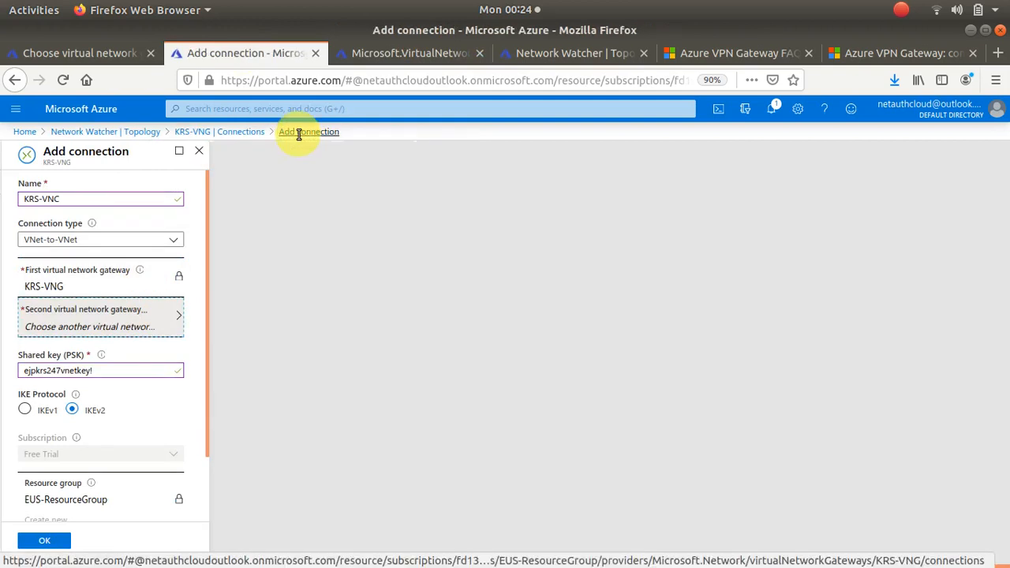
pyautogui.click(156, 320)
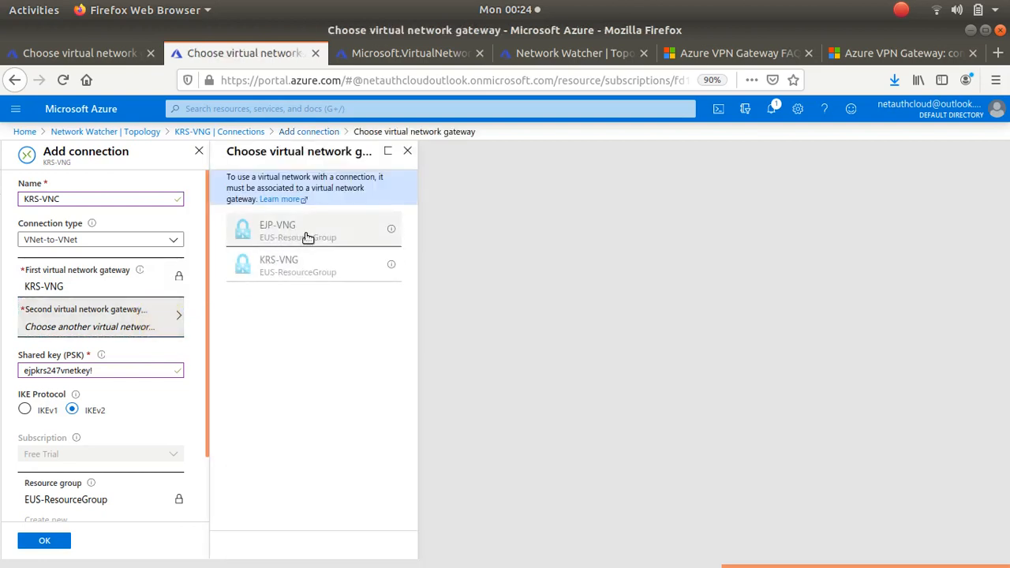
# Step: Consult the linked VPN Gateway documentation on associating virtual networks with gateways, and return to the KRS-VNC connection form
pyautogui.click(283, 198)
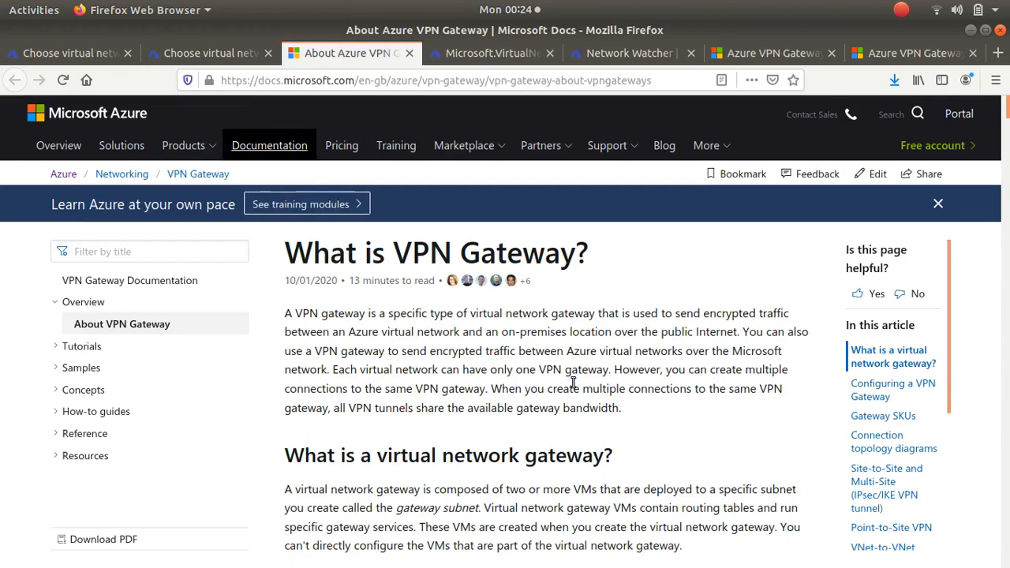
pyautogui.scroll(-5, 573, 383)
pyautogui.click(245, 55)
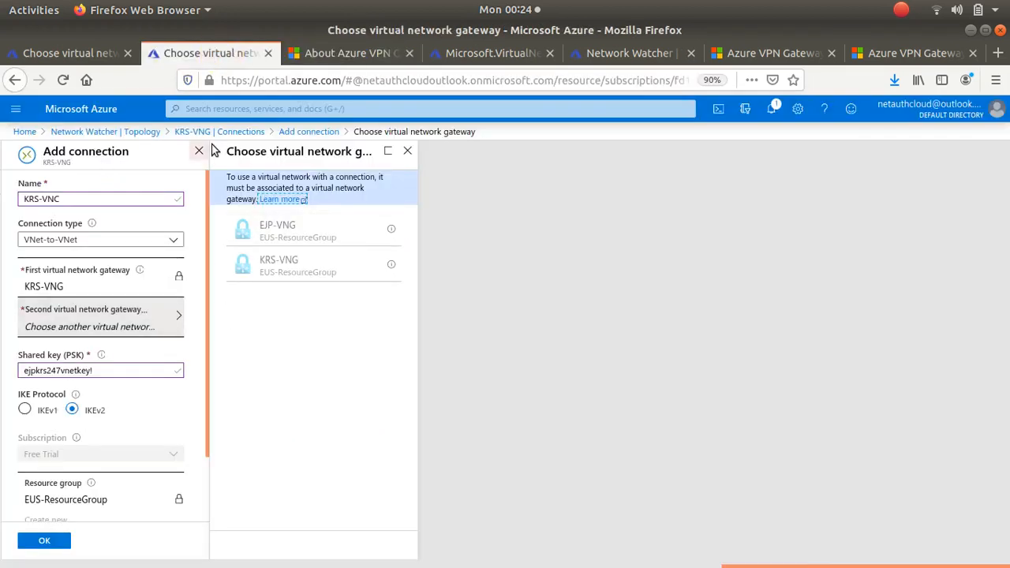
# Step: Discard the unsaved KRS-VNC connection and check the configuration of the KRS-VNG gateway, returning to its connections
pyautogui.click(234, 132)
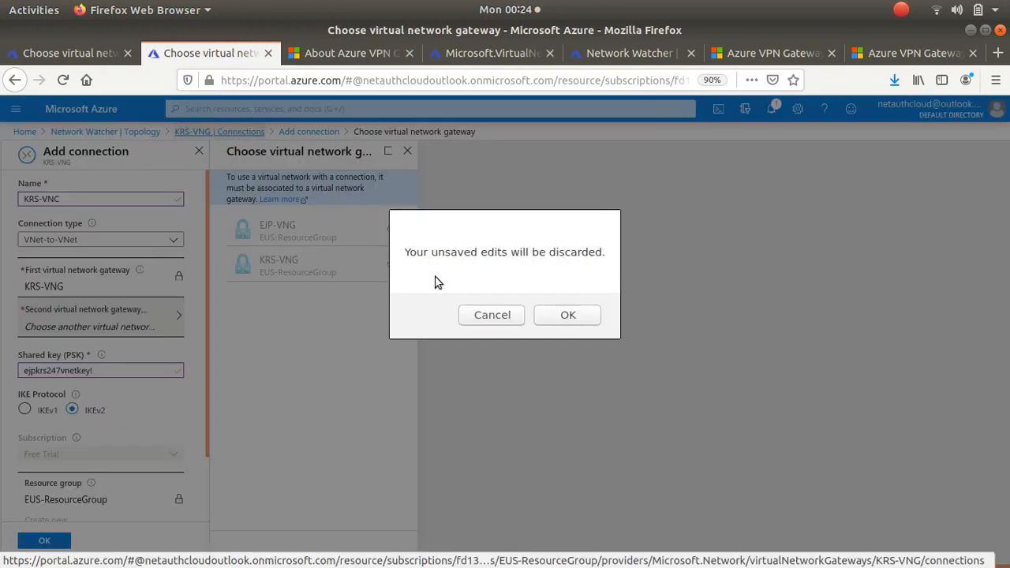
pyautogui.click(568, 314)
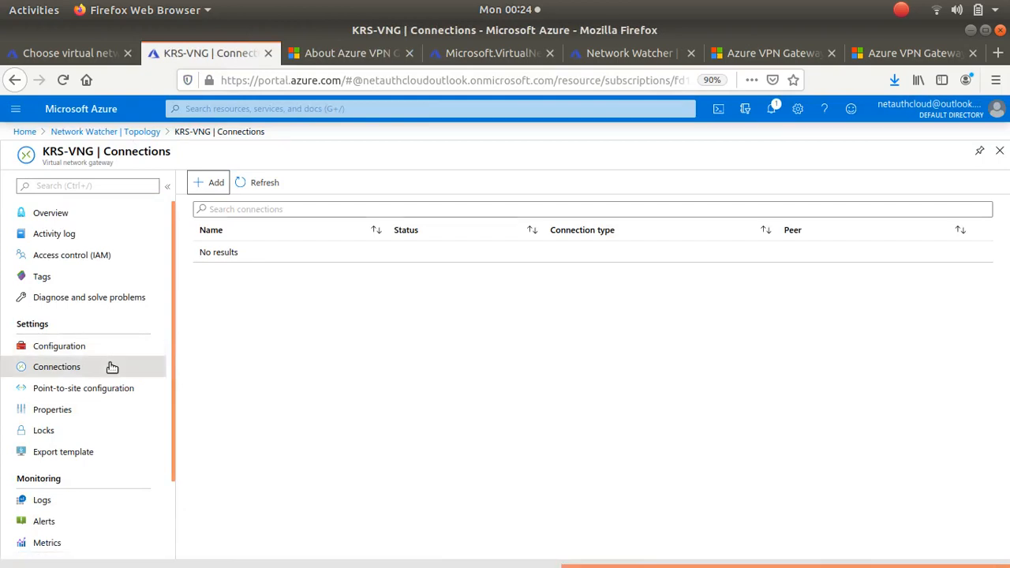
pyautogui.scroll(-2, 109, 365)
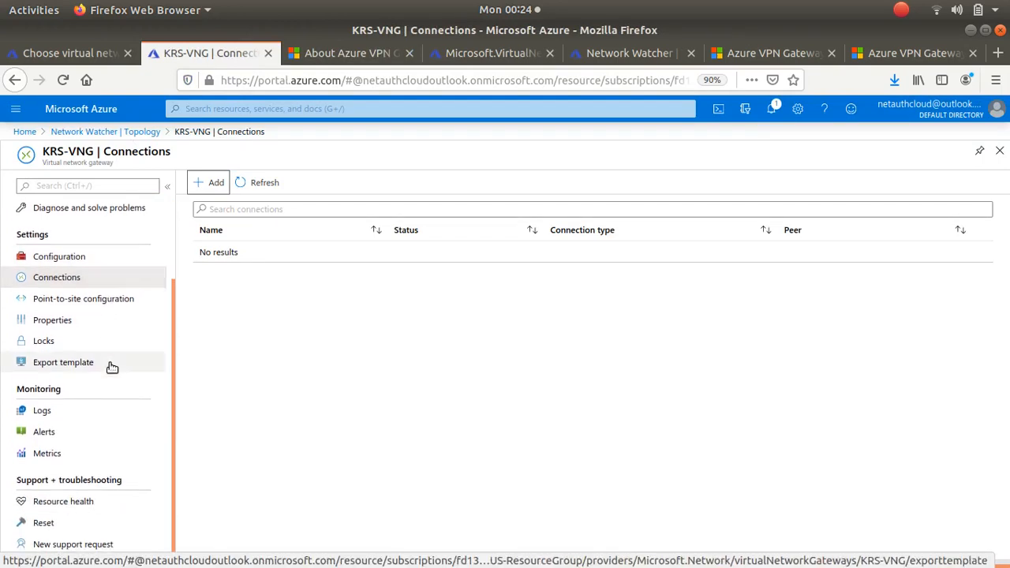
pyautogui.scroll(2, 112, 366)
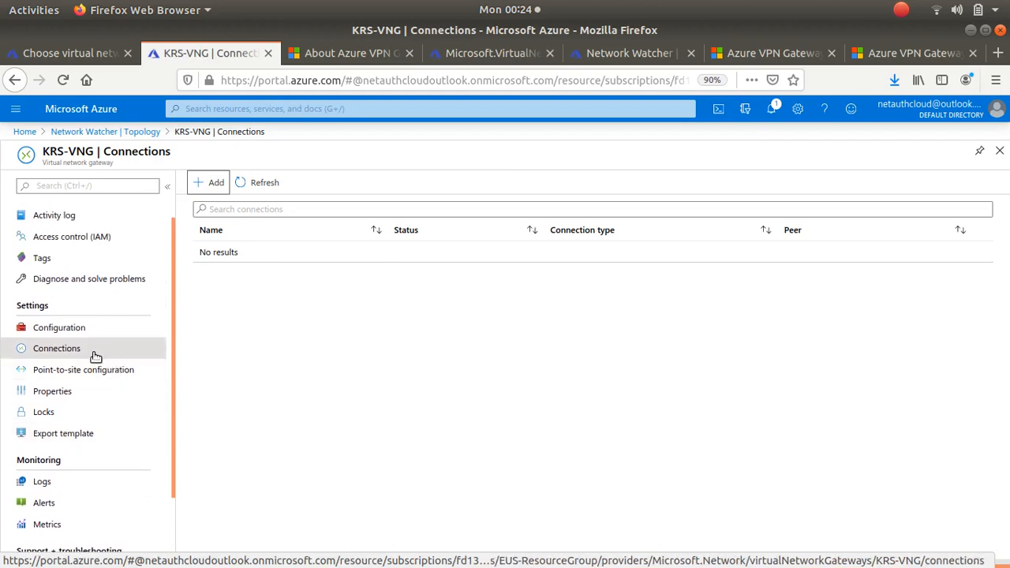
pyautogui.click(69, 326)
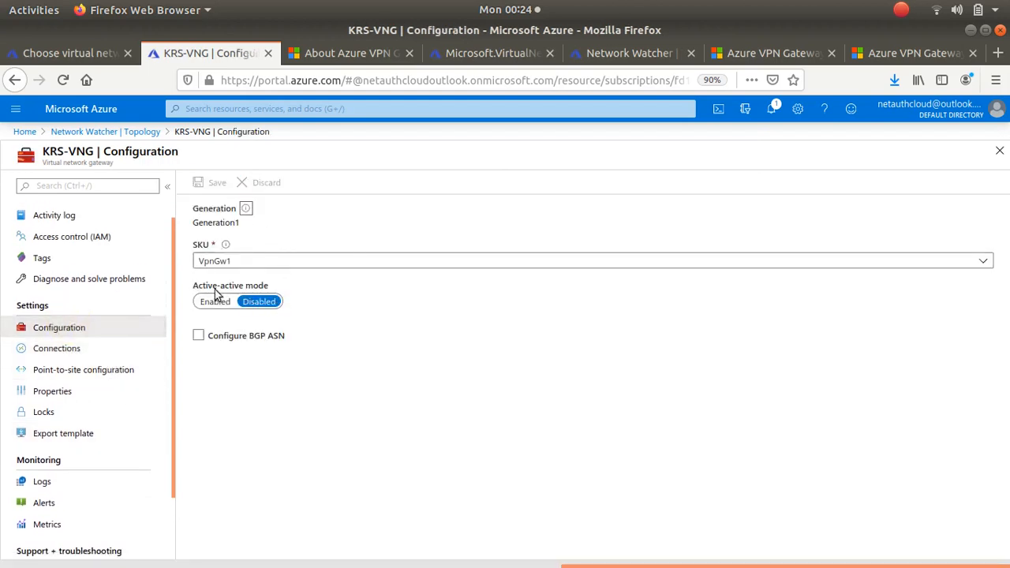
pyautogui.click(74, 350)
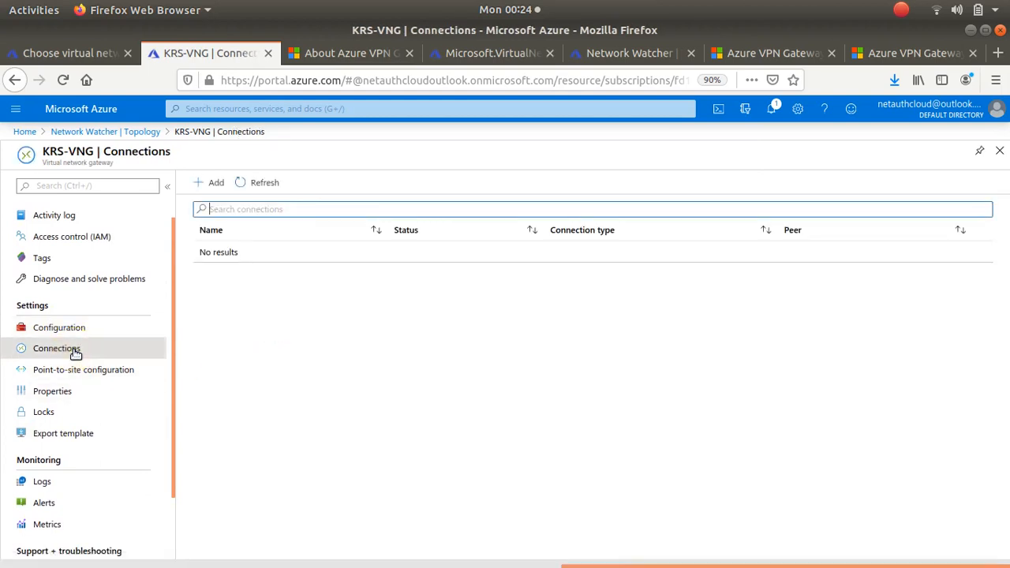
# Step: Start the VNet-to-VNet connection KRS-VNC on KRS-VNG again and try to choose EJP-VNG as its second gateway
pyautogui.click(212, 186)
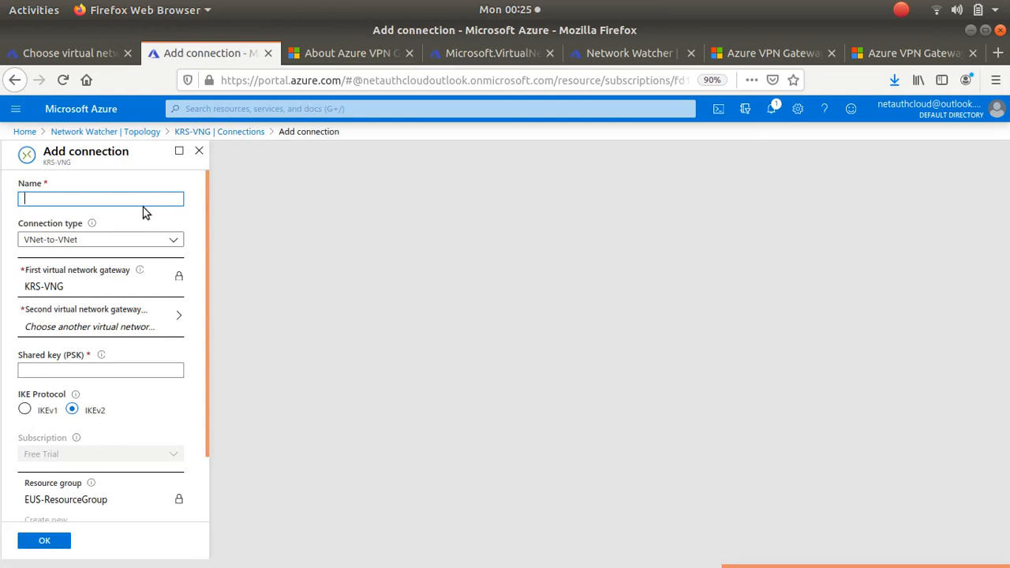
pyautogui.write('KRS-VNC')
pyautogui.click(165, 323)
pyautogui.click(313, 230)
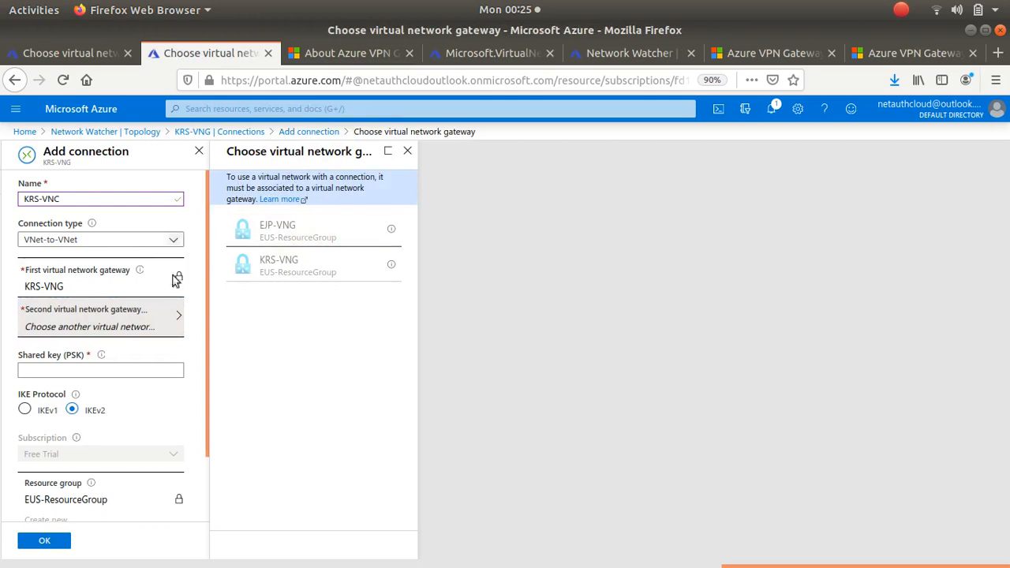
pyautogui.scroll(-2, 161, 406)
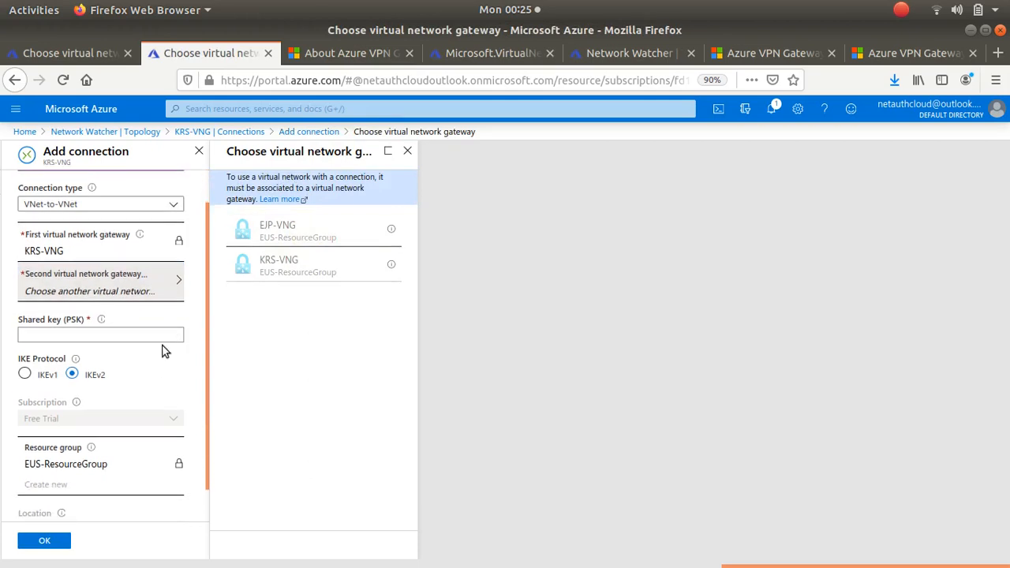
pyautogui.scroll(2, 161, 357)
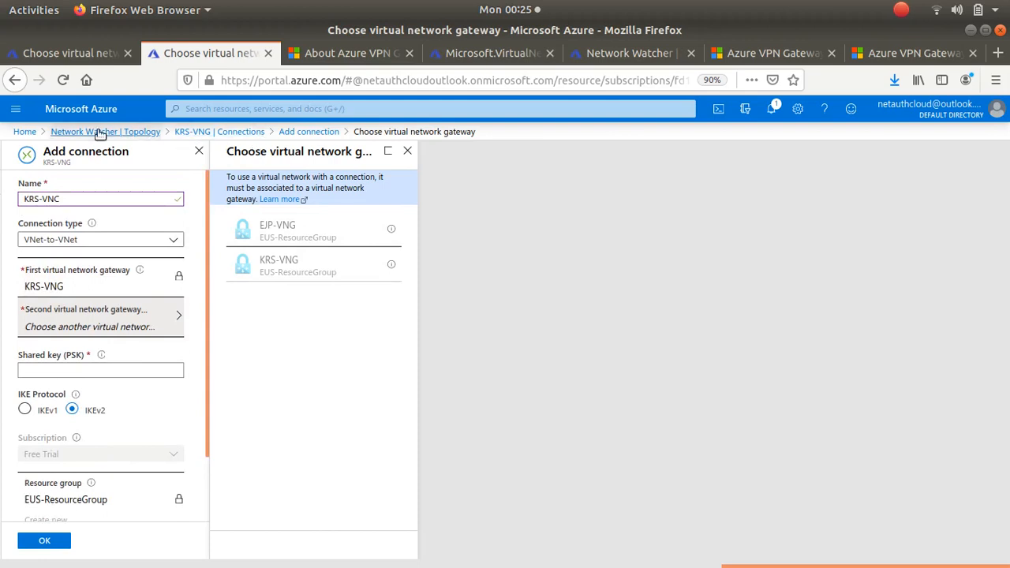
# Step: Discard the unsaved connection and open the GatewaySubnet of the KRS-VNET-DEV virtual network
pyautogui.click(12, 113)
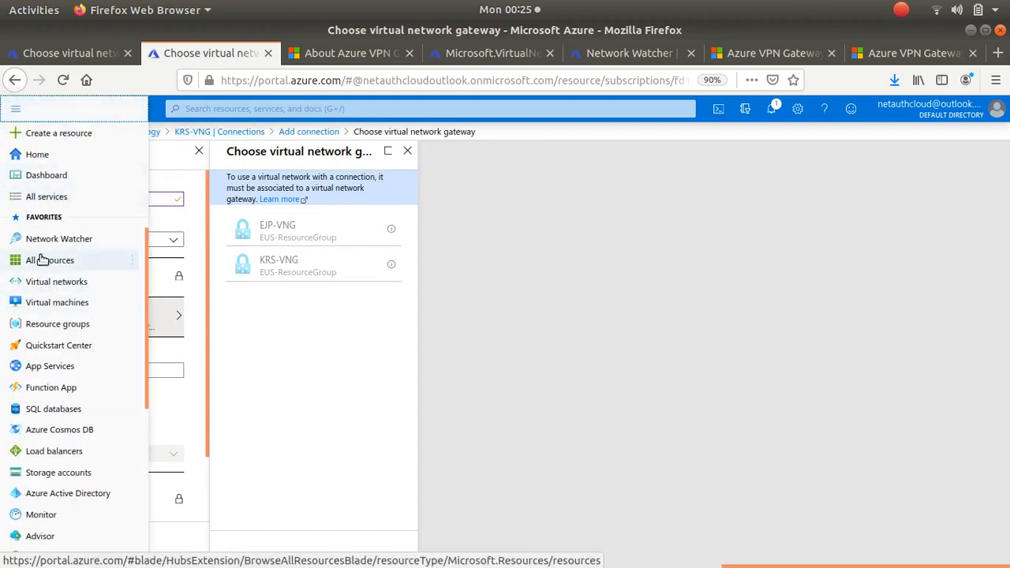
pyautogui.click(39, 281)
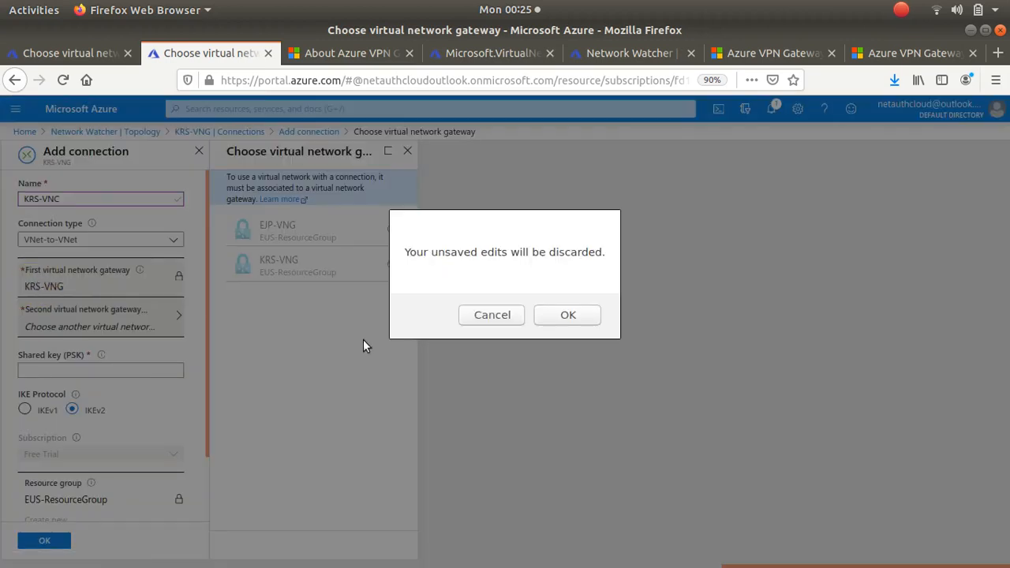
pyautogui.click(567, 315)
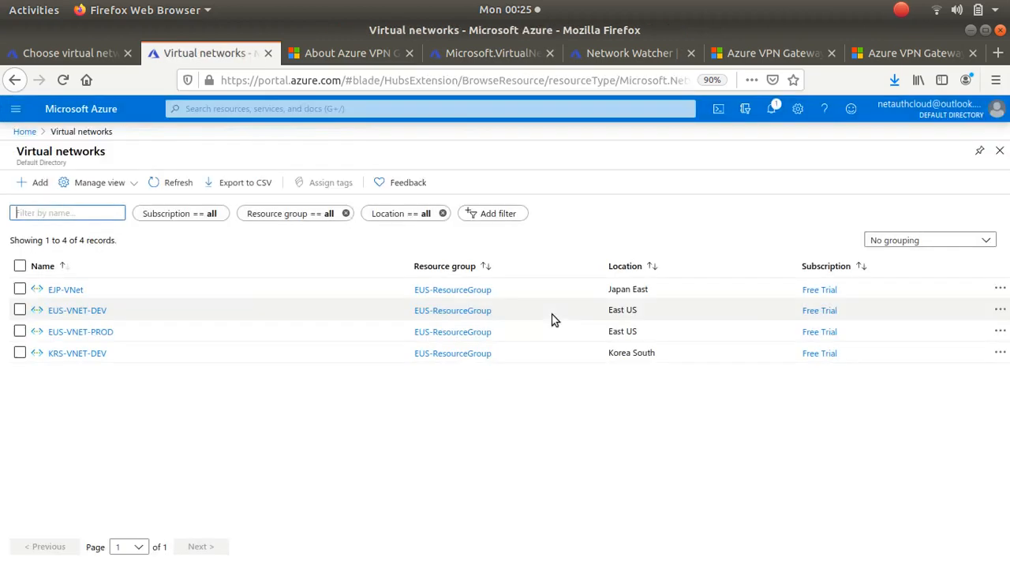
pyautogui.click(70, 349)
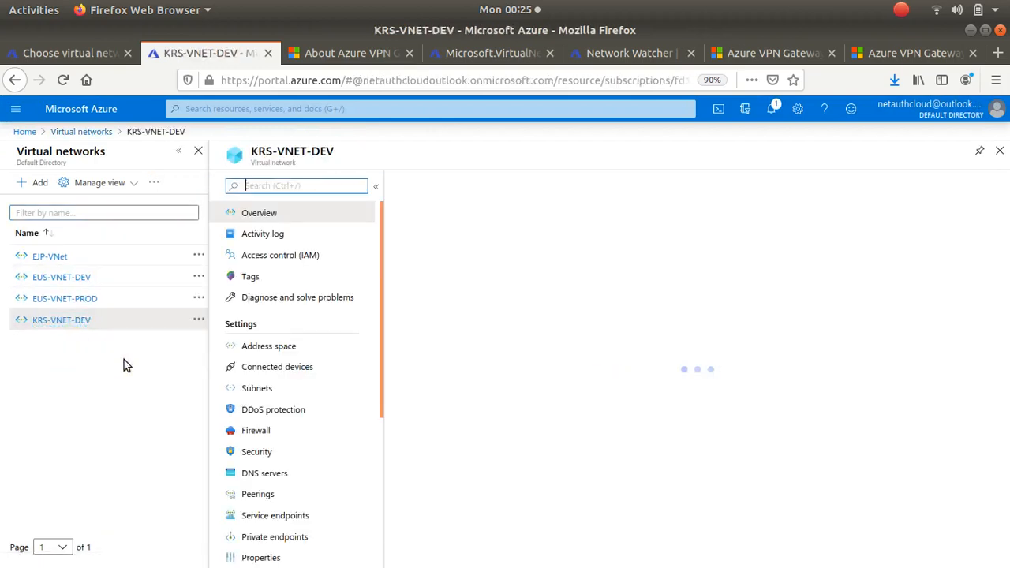
pyautogui.click(254, 388)
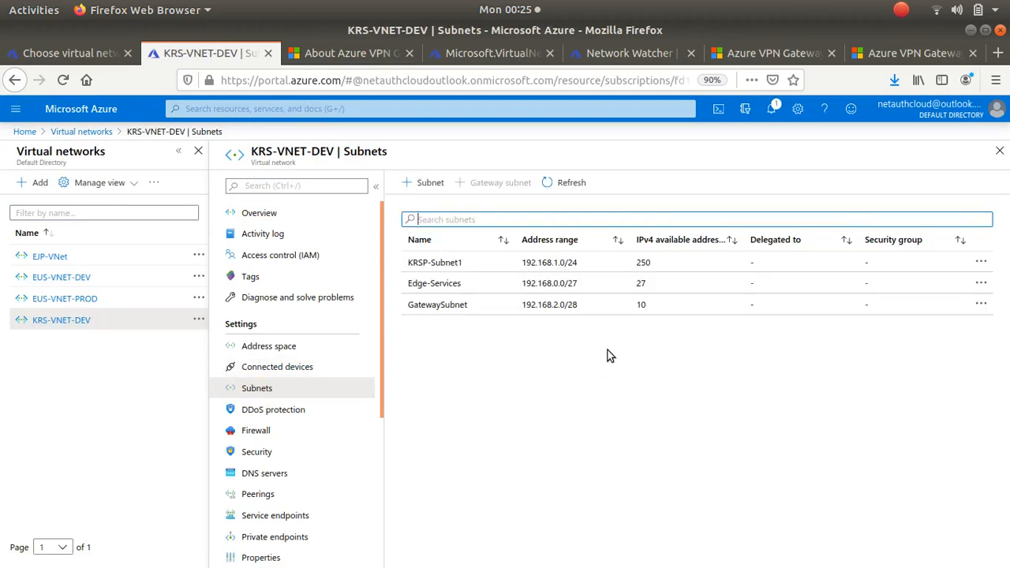
pyautogui.click(520, 307)
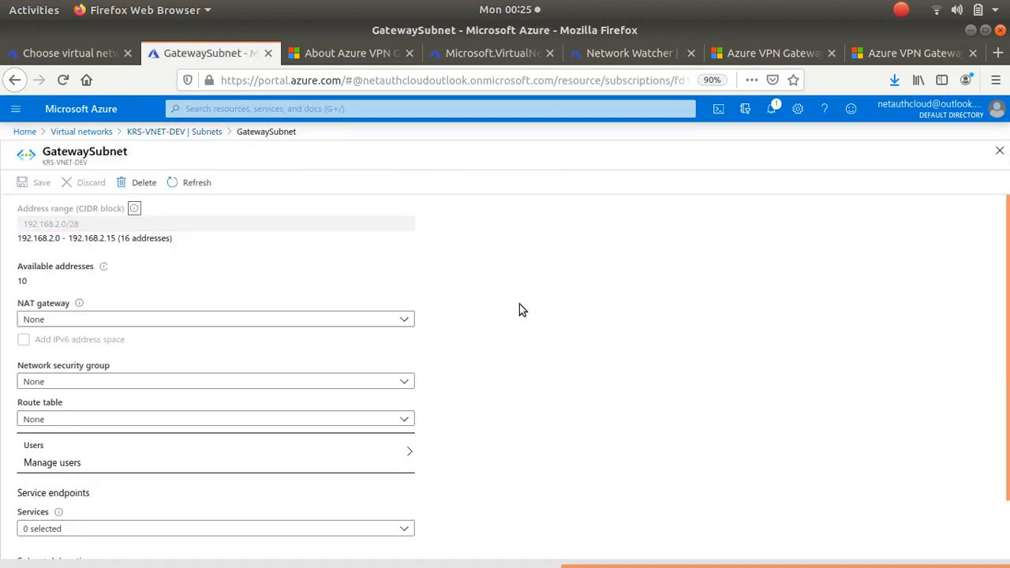
# Step: Examine the GatewaySubnet's options for subnet delegation, NAT gateway, network security group and route table
pyautogui.scroll(-2, 500, 323)
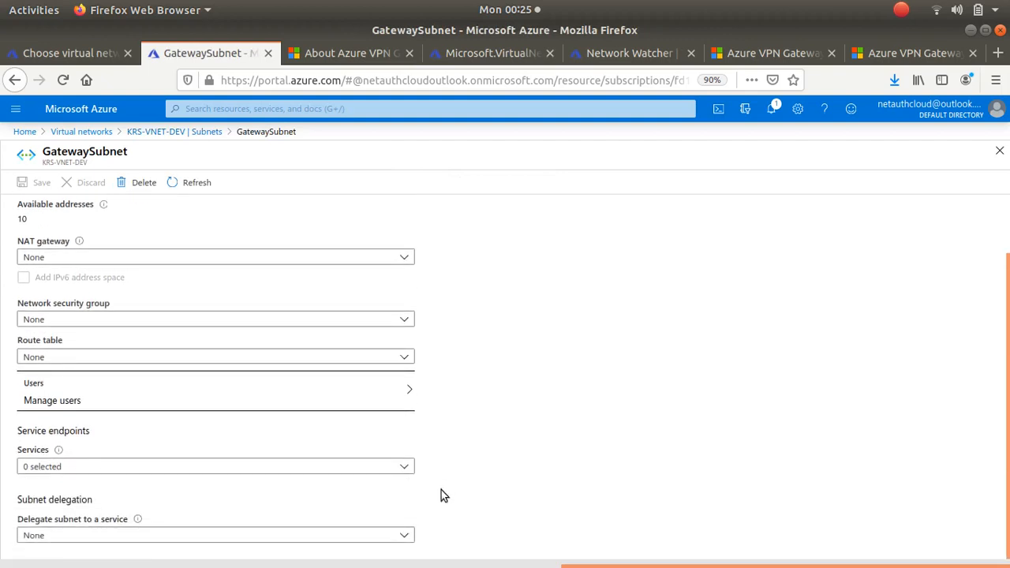
pyautogui.click(406, 535)
pyautogui.click(408, 536)
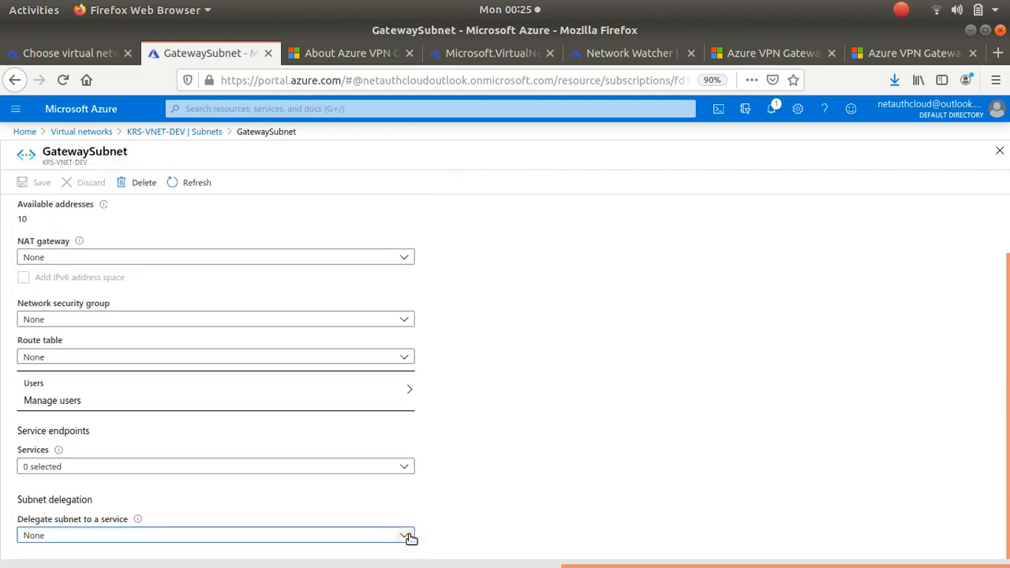
pyautogui.scroll(2, 477, 336)
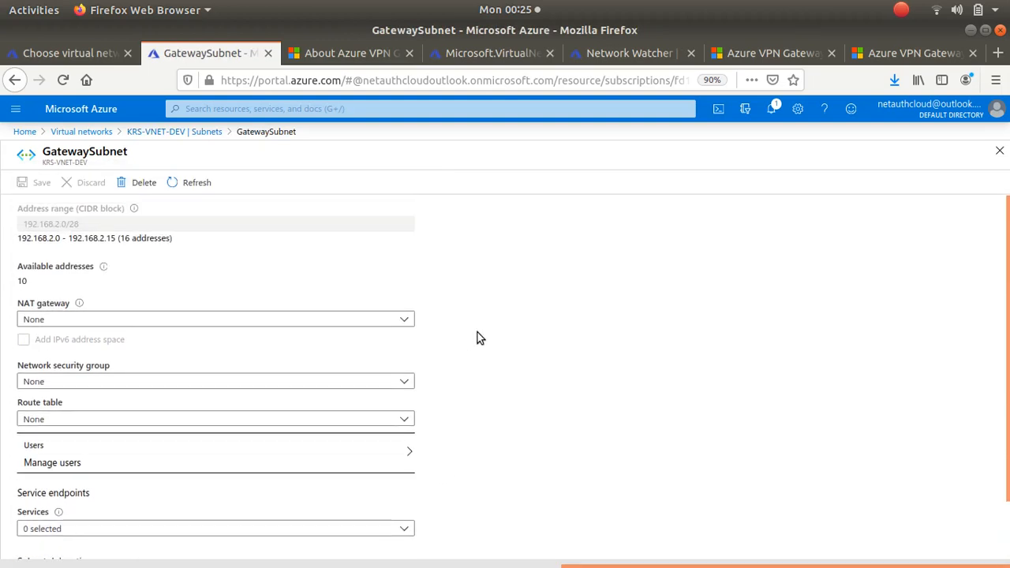
pyautogui.click(400, 317)
pyautogui.click(426, 320)
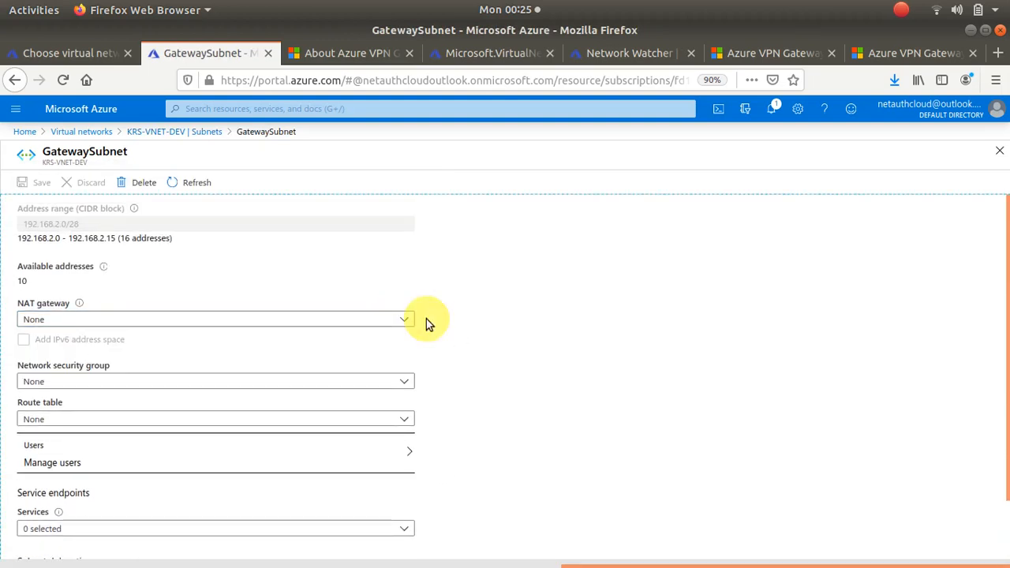
pyautogui.click(400, 385)
pyautogui.click(401, 400)
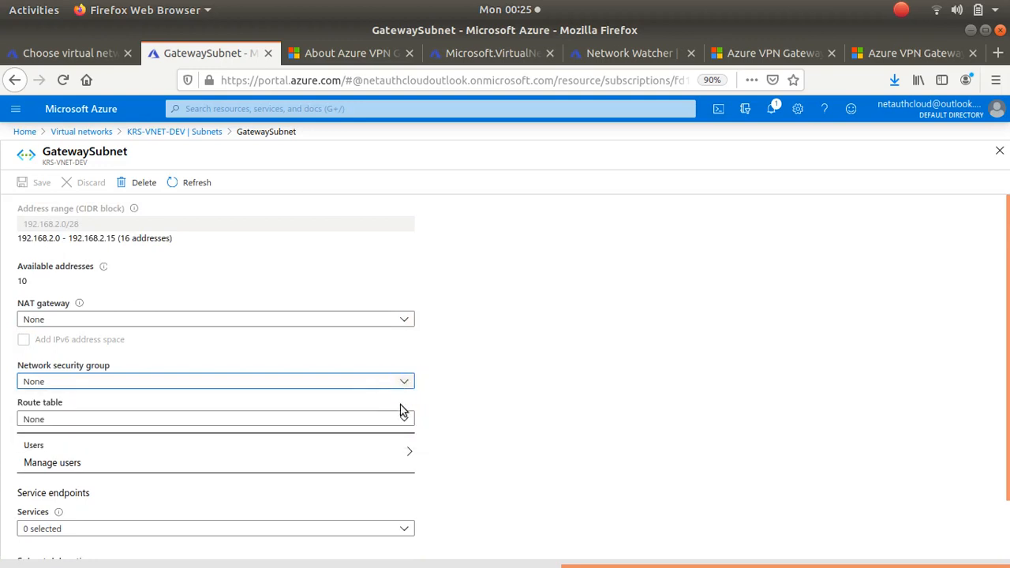
pyautogui.click(402, 417)
pyautogui.click(464, 396)
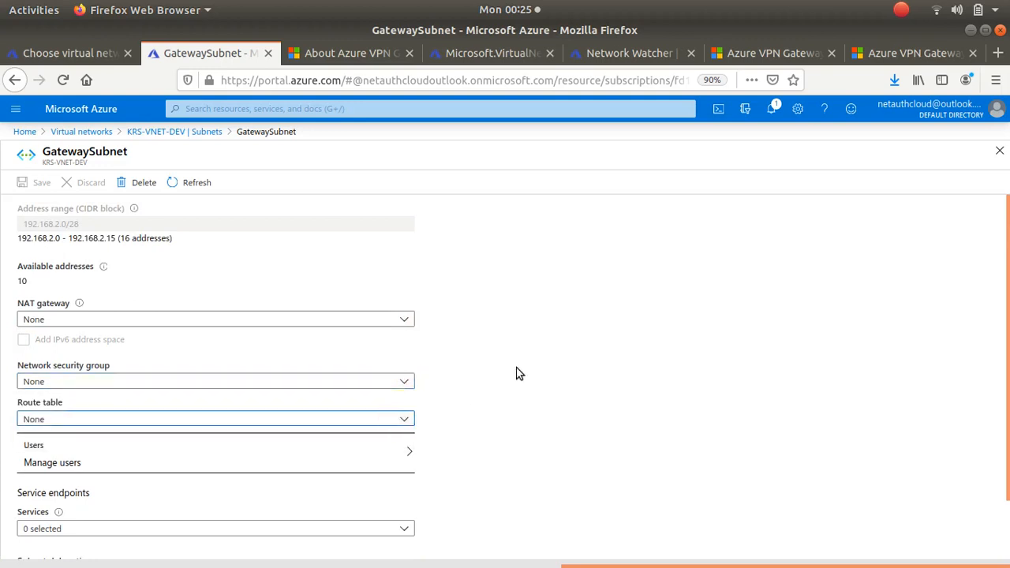
# Step: Return to the KRS-VNET-DEV virtual network and check its address space and connected devices
pyautogui.click(130, 132)
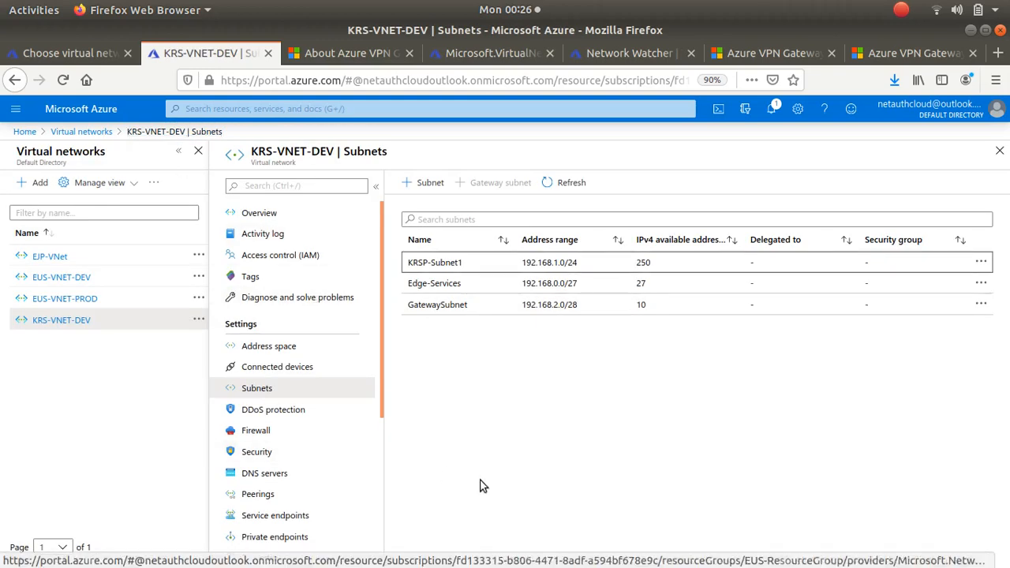
pyautogui.scroll(-5, 323, 460)
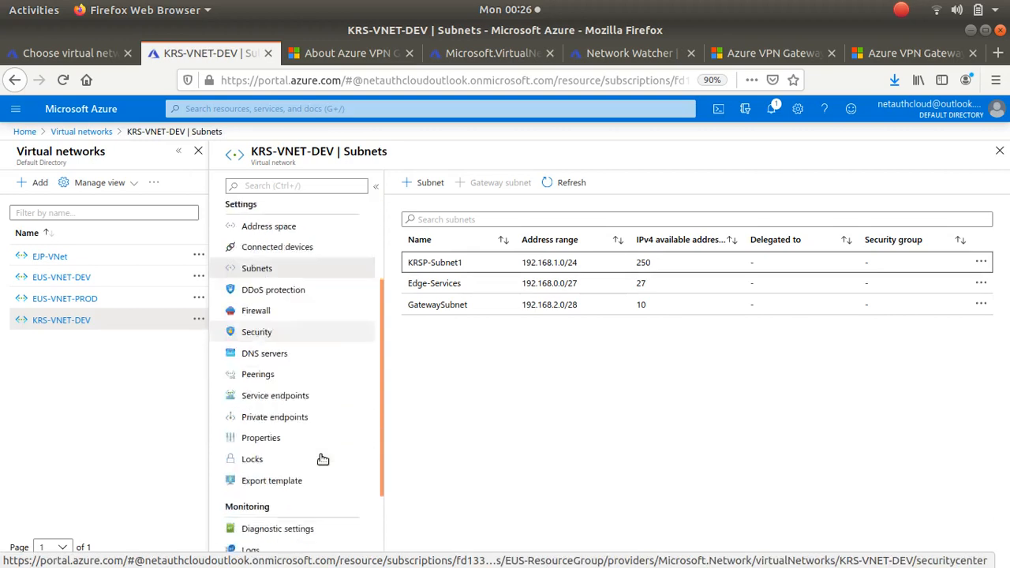
pyautogui.scroll(5, 322, 460)
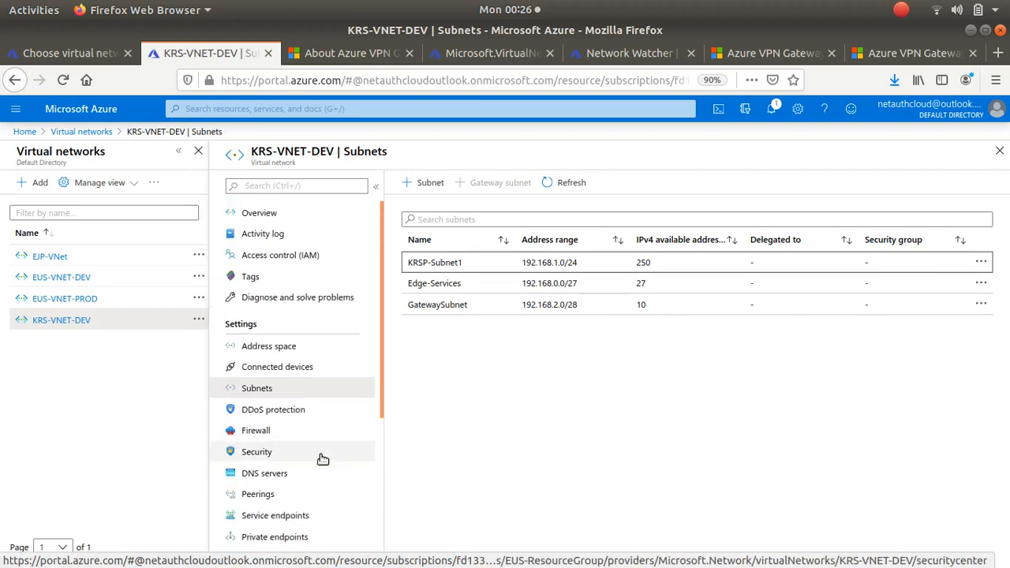
pyautogui.click(277, 350)
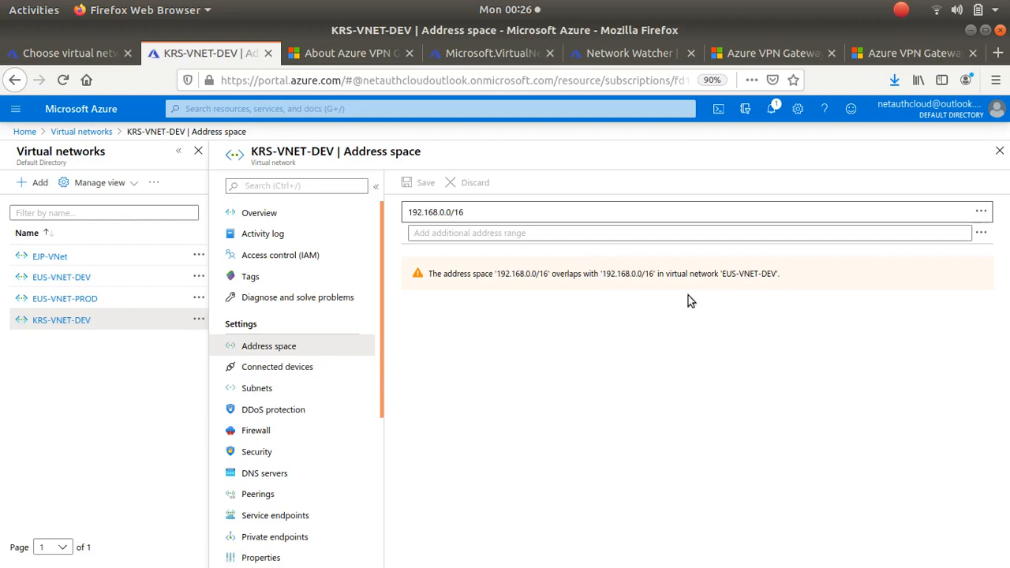
pyautogui.click(271, 369)
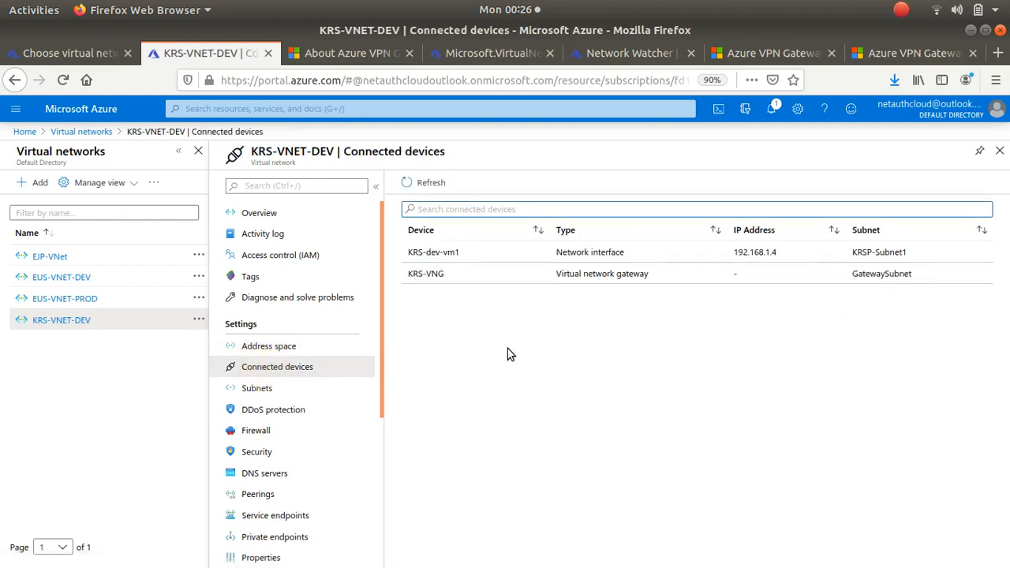
# Step: Start a new VNet-to-VNet connection on the KRS-VNG gateway and try to choose EJP-VNG or KRS-VNG as its second gateway
pyautogui.click(551, 276)
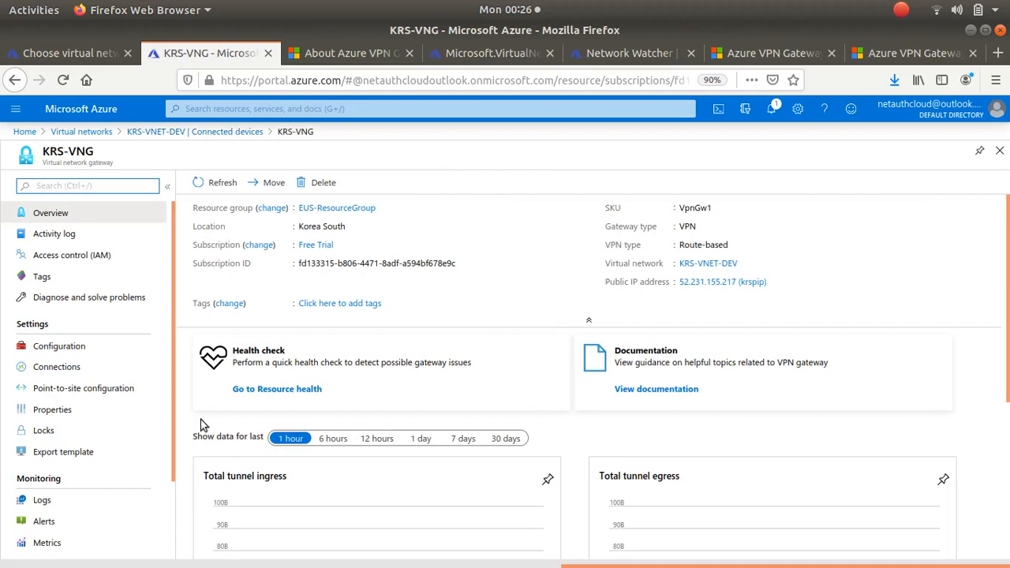
pyautogui.click(61, 369)
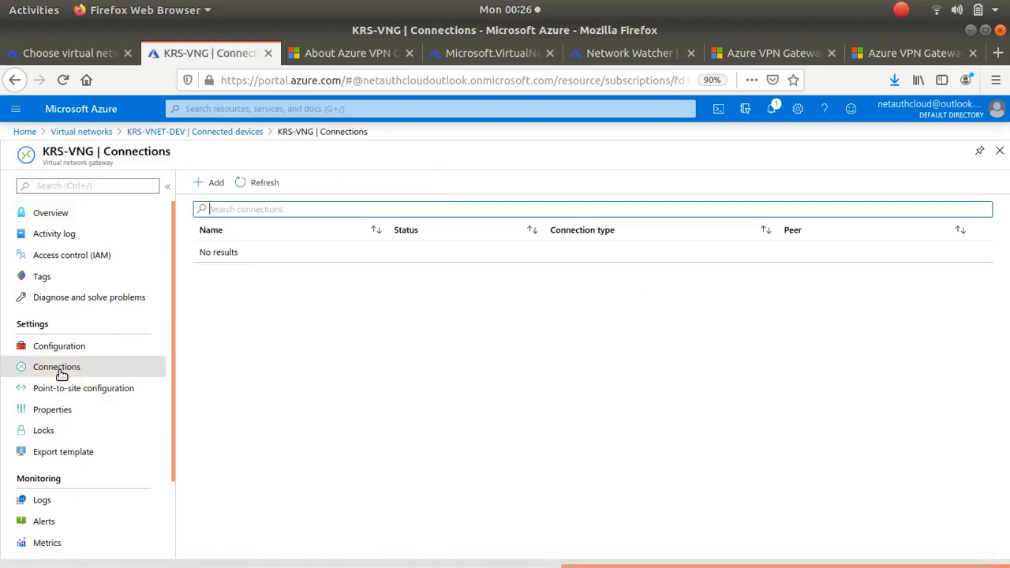
pyautogui.click(211, 182)
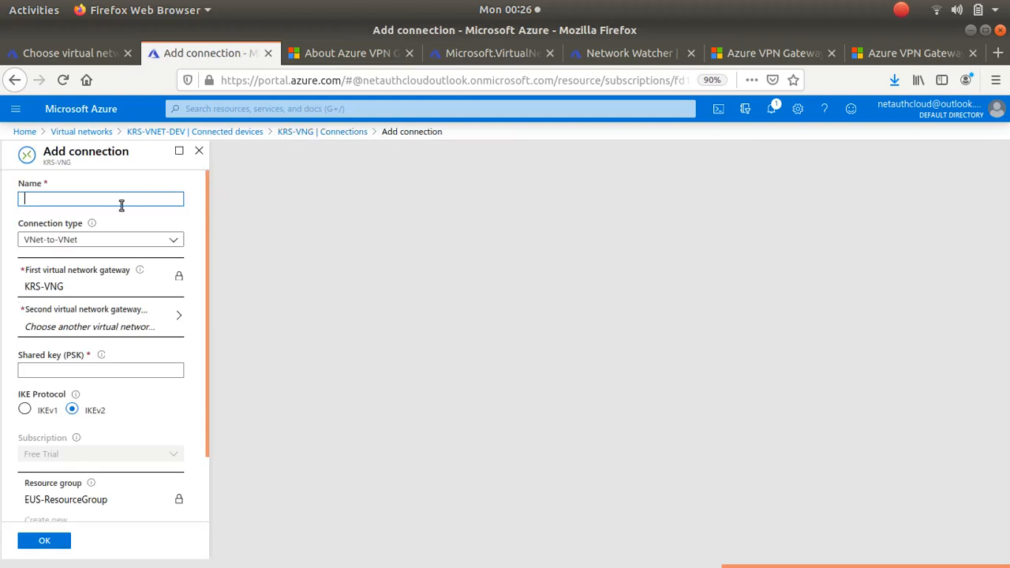
pyautogui.click(170, 327)
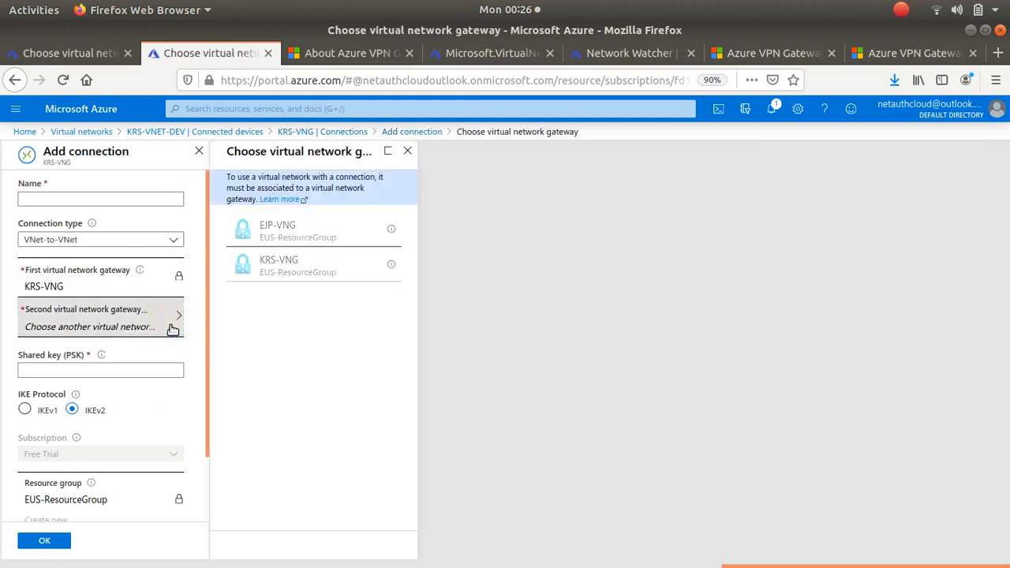
pyautogui.click(306, 224)
pyautogui.click(304, 268)
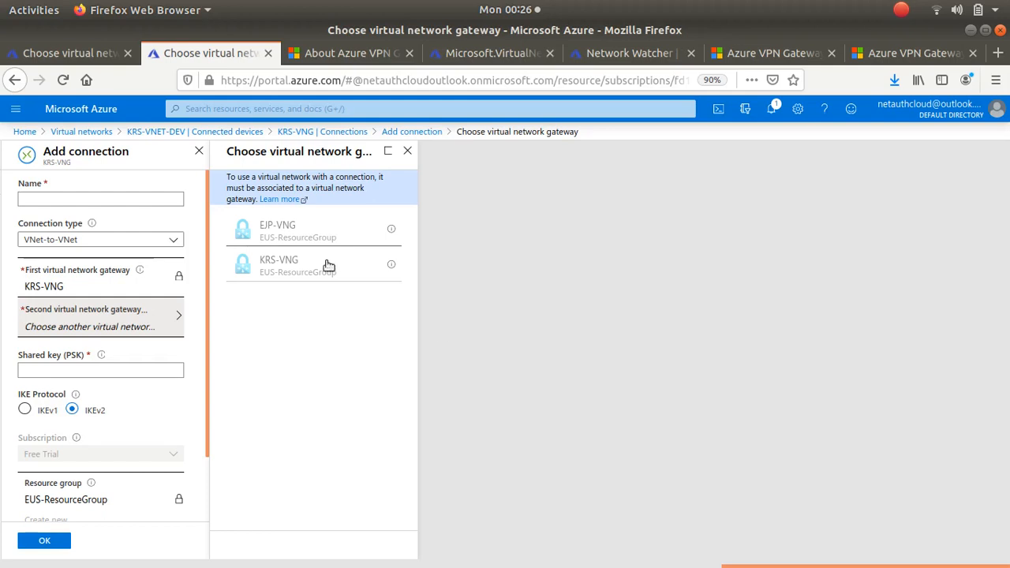
pyautogui.scroll(-2, 173, 381)
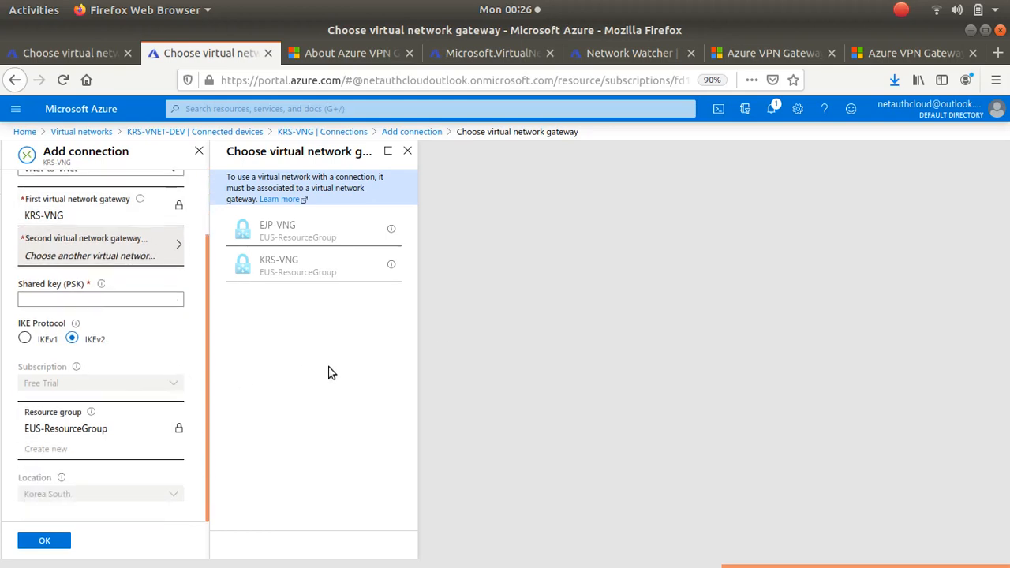
pyautogui.scroll(2, 173, 347)
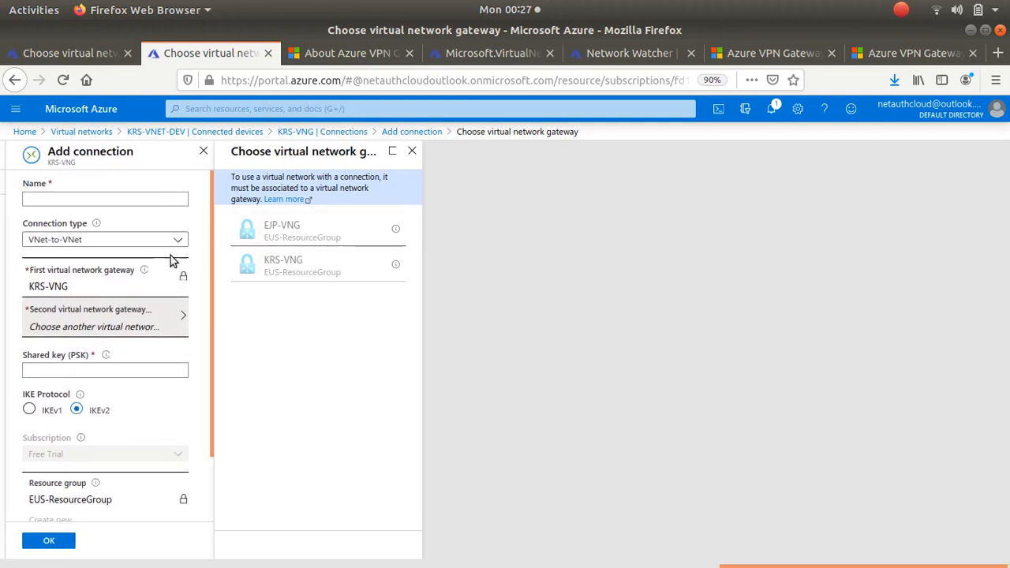
pyautogui.hscroll(-1, 174, 261)
pyautogui.hscroll(-1, 308, 258)
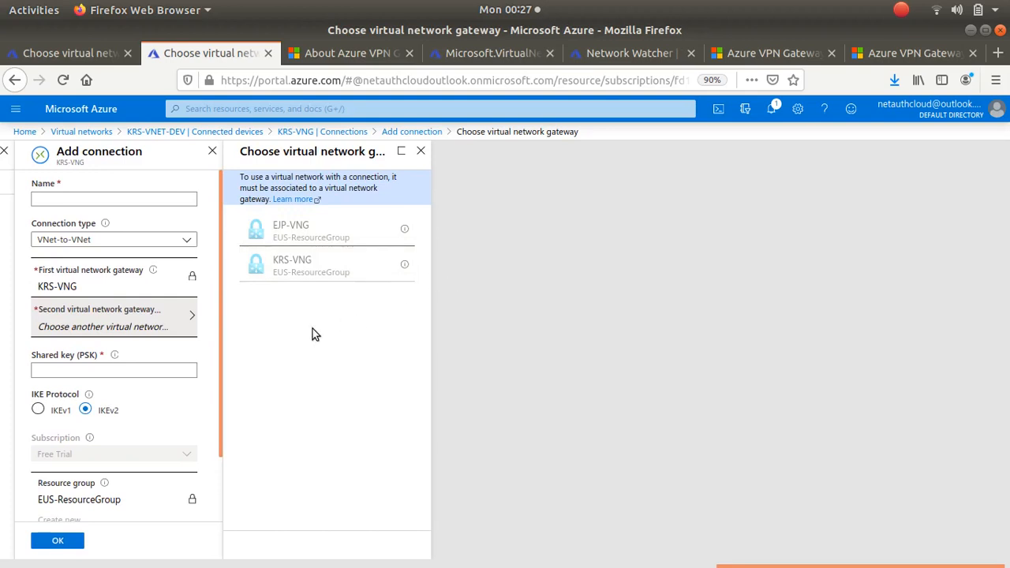
pyautogui.scroll(-2, 88, 384)
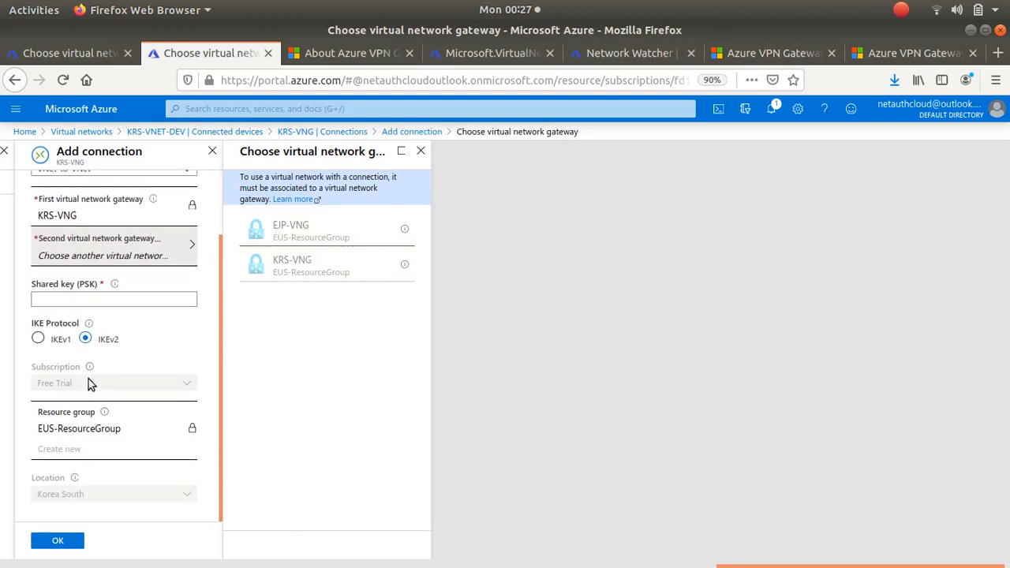
pyautogui.scroll(2, 89, 379)
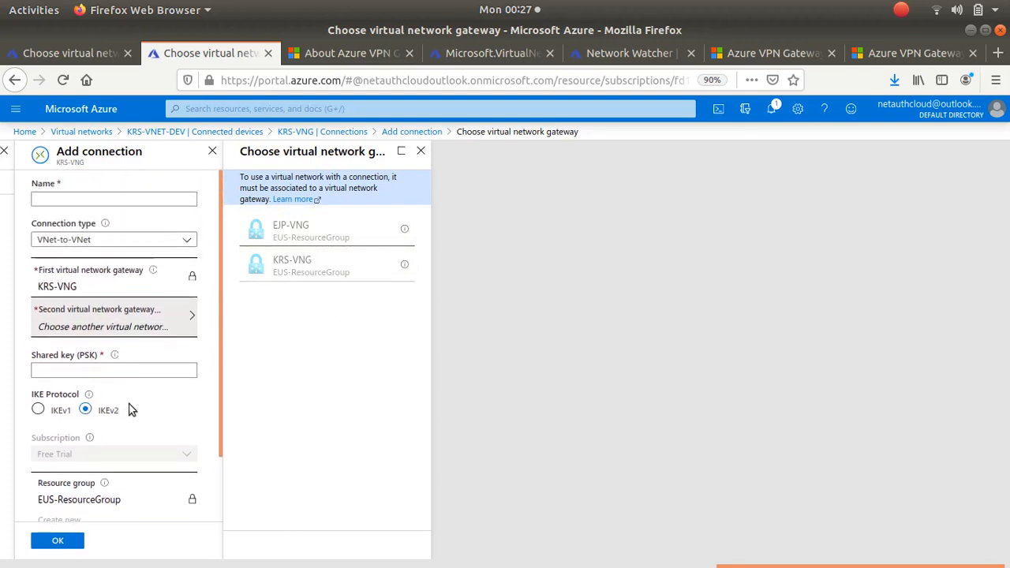